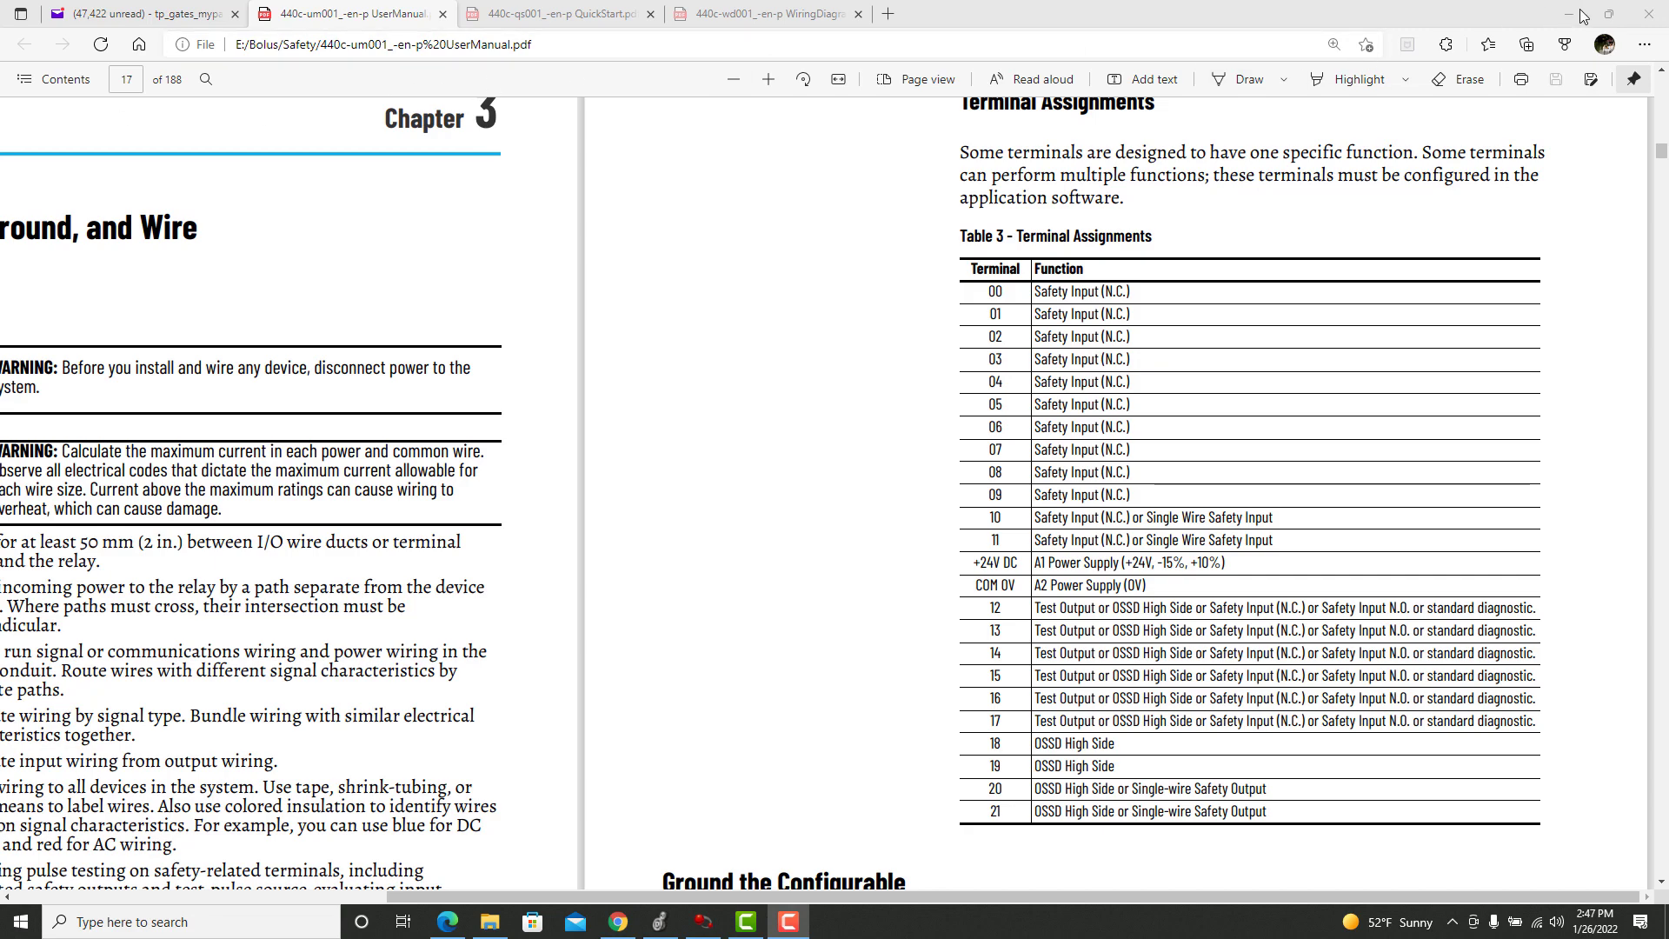
Switch to Connected Components Workbench and create a new project named test01 with the option to add a device.
{"action": "left_click_drag", "start_coordinate": [1531, 21], "coordinate": [0, 11]}
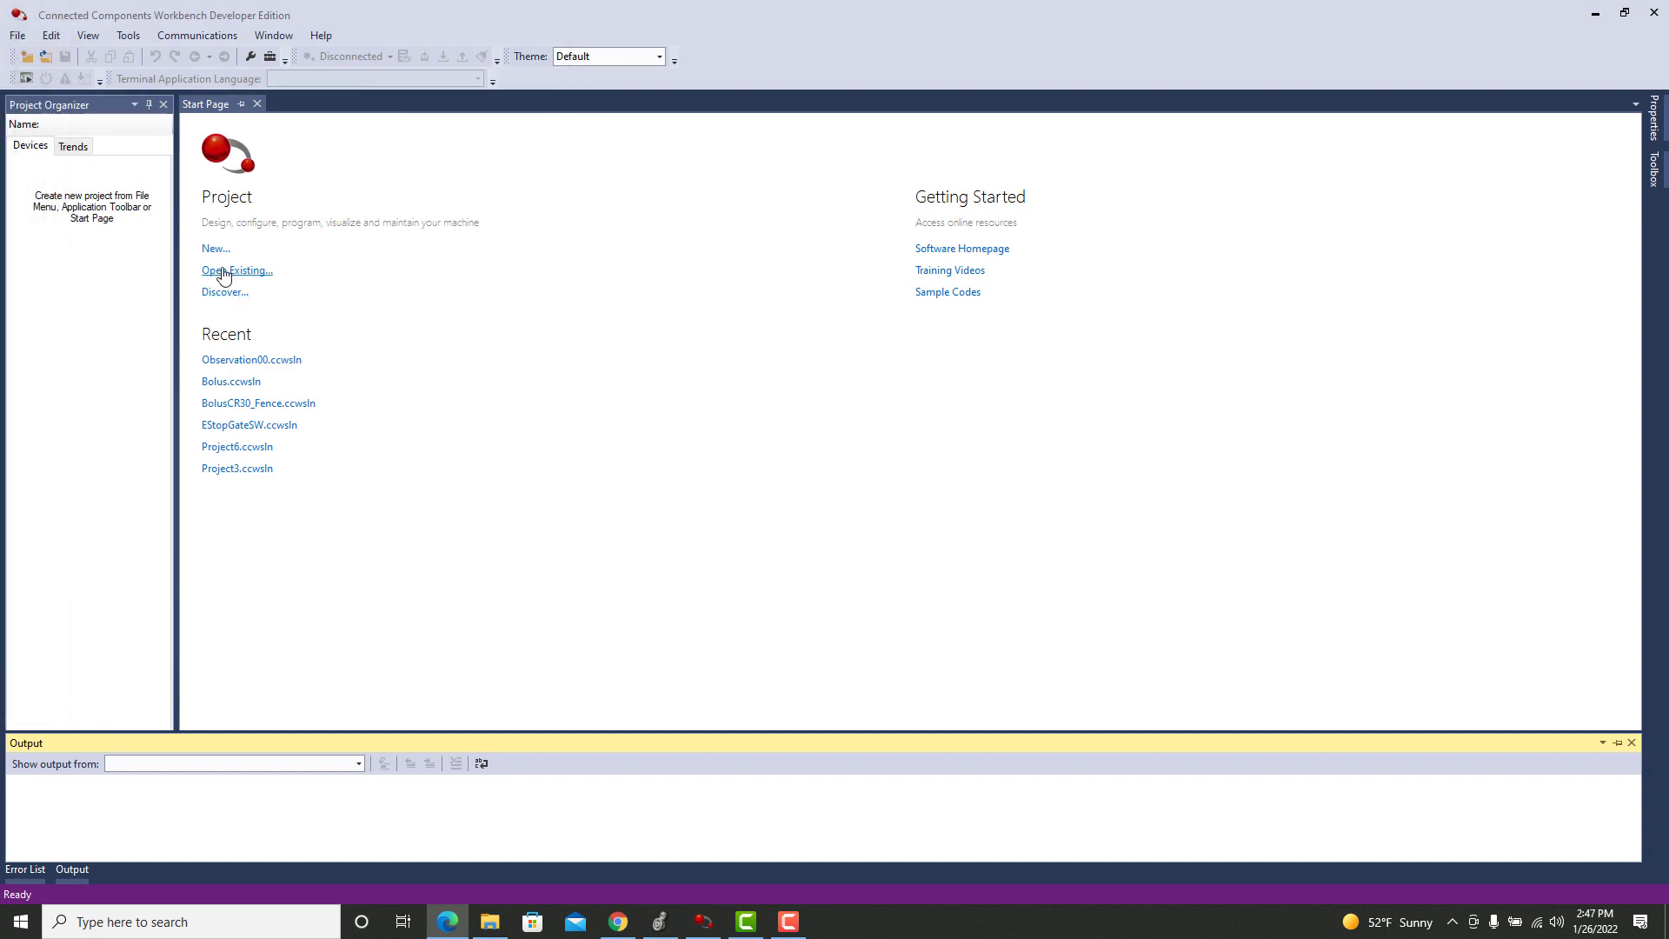
{"action": "left_click", "coordinate": [215, 249]}
{"action": "left_click_drag", "start_coordinate": [720, 434], "coordinate": [683, 435]}
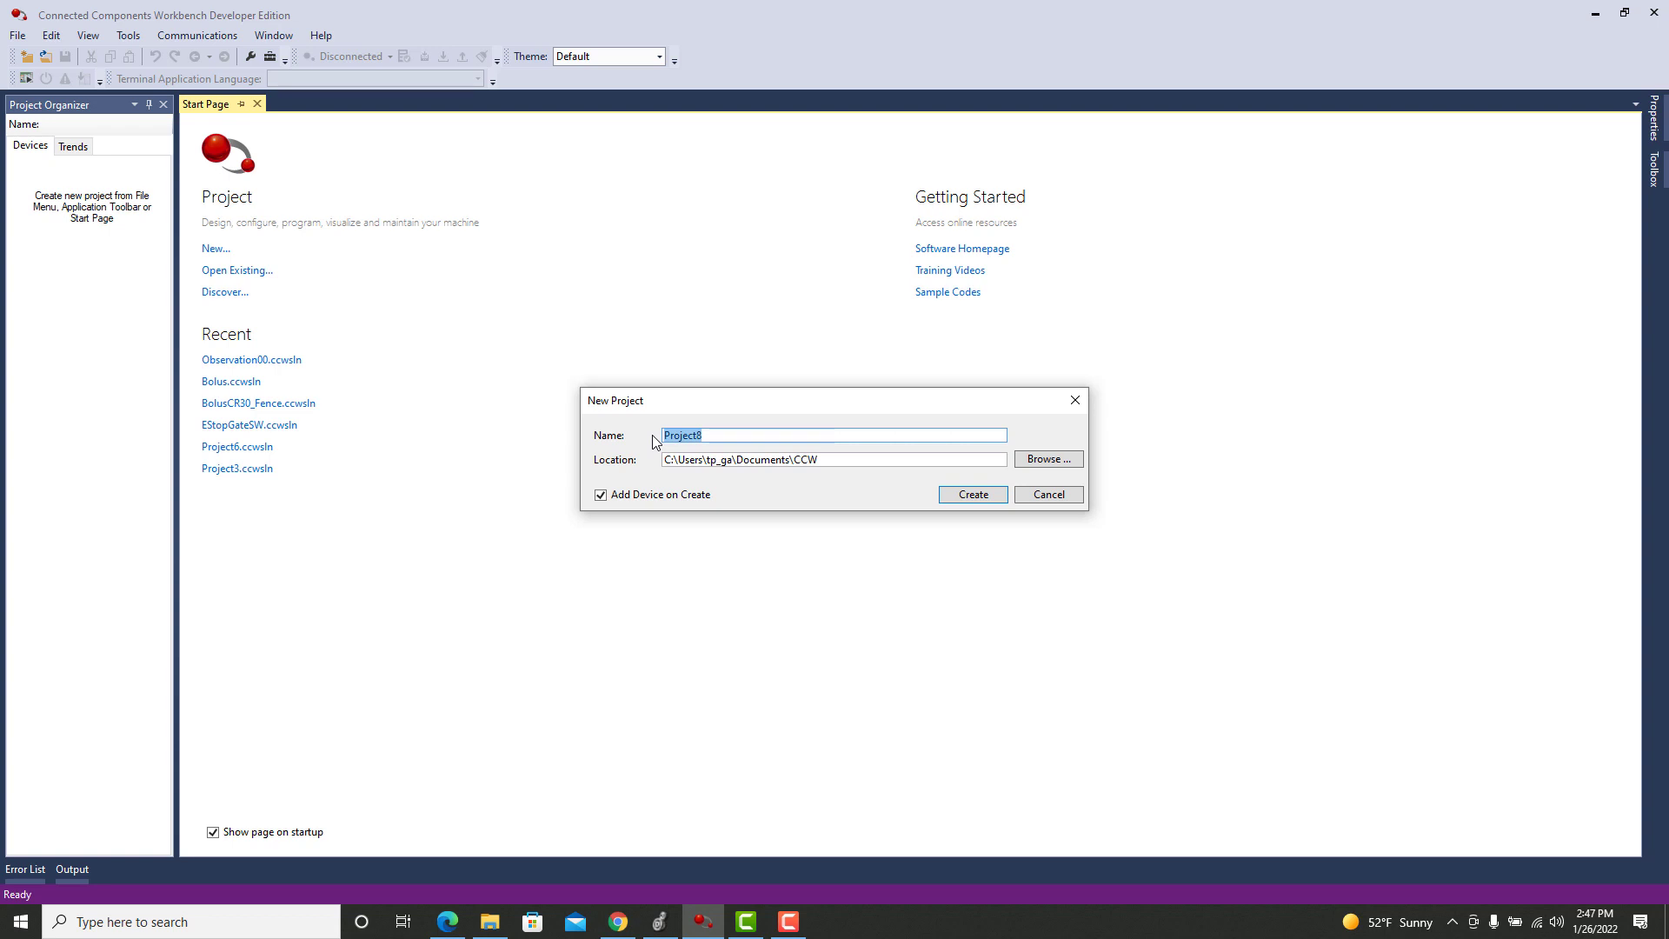
{"action": "type", "text": "test01"}
{"action": "left_click", "coordinate": [991, 494]}
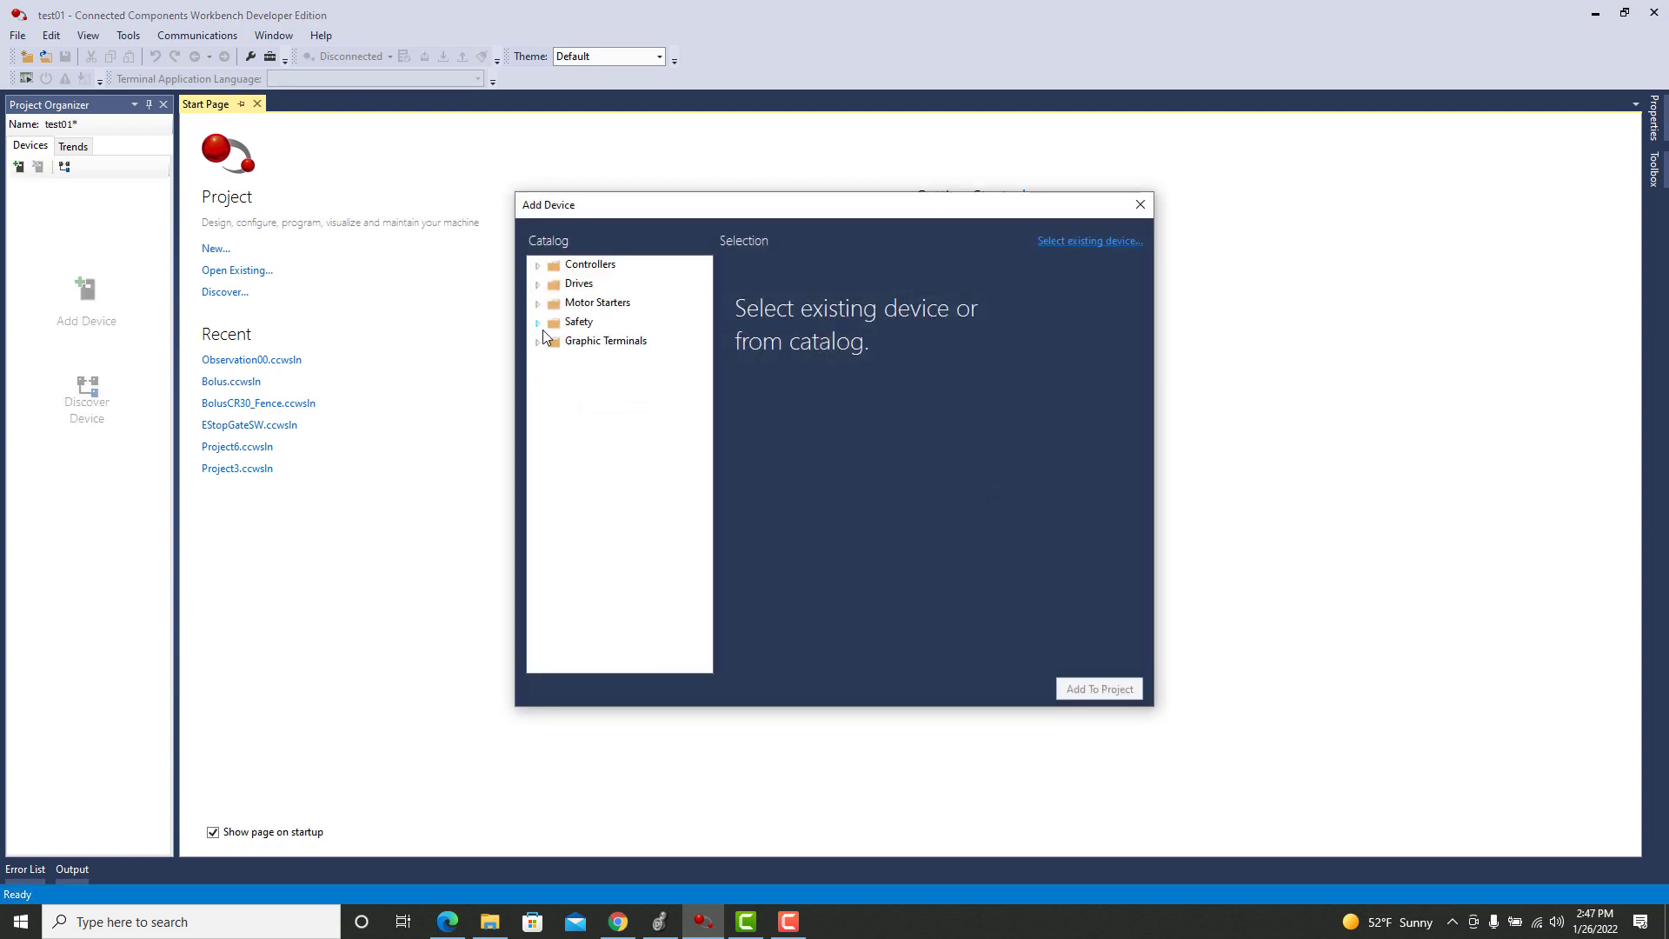
Add the 440C-CR30-22BBB safety relay, version 10, from the 440C Safety Relays catalog to the project.
{"action": "left_click", "coordinate": [538, 323]}
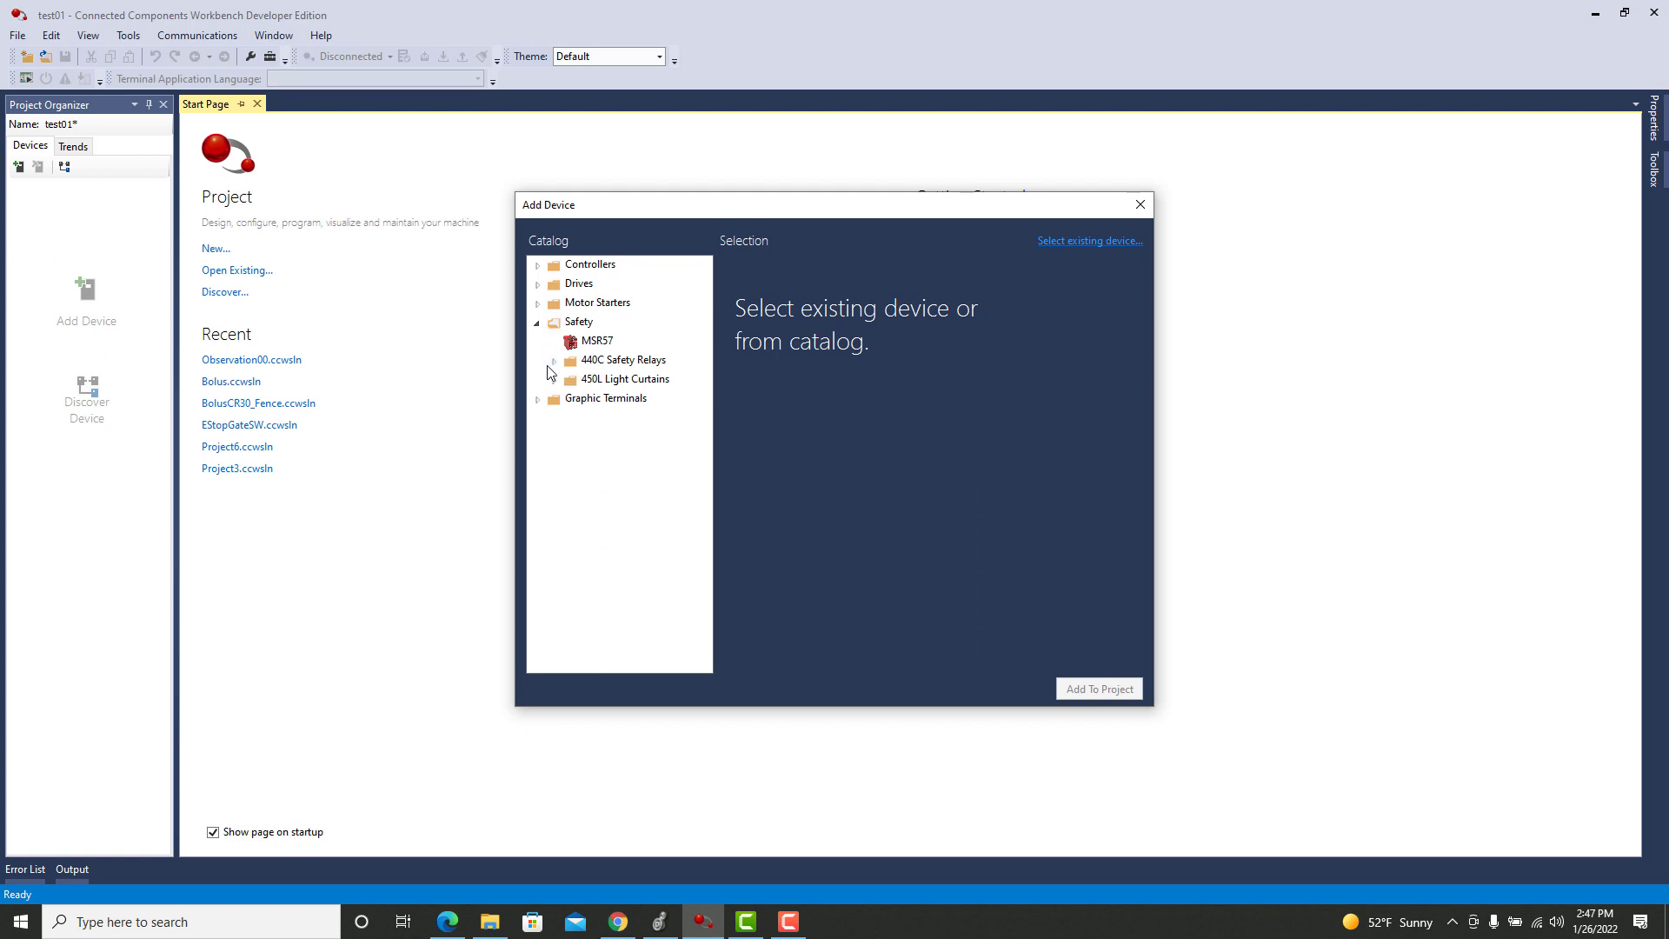
{"action": "left_click", "coordinate": [554, 361]}
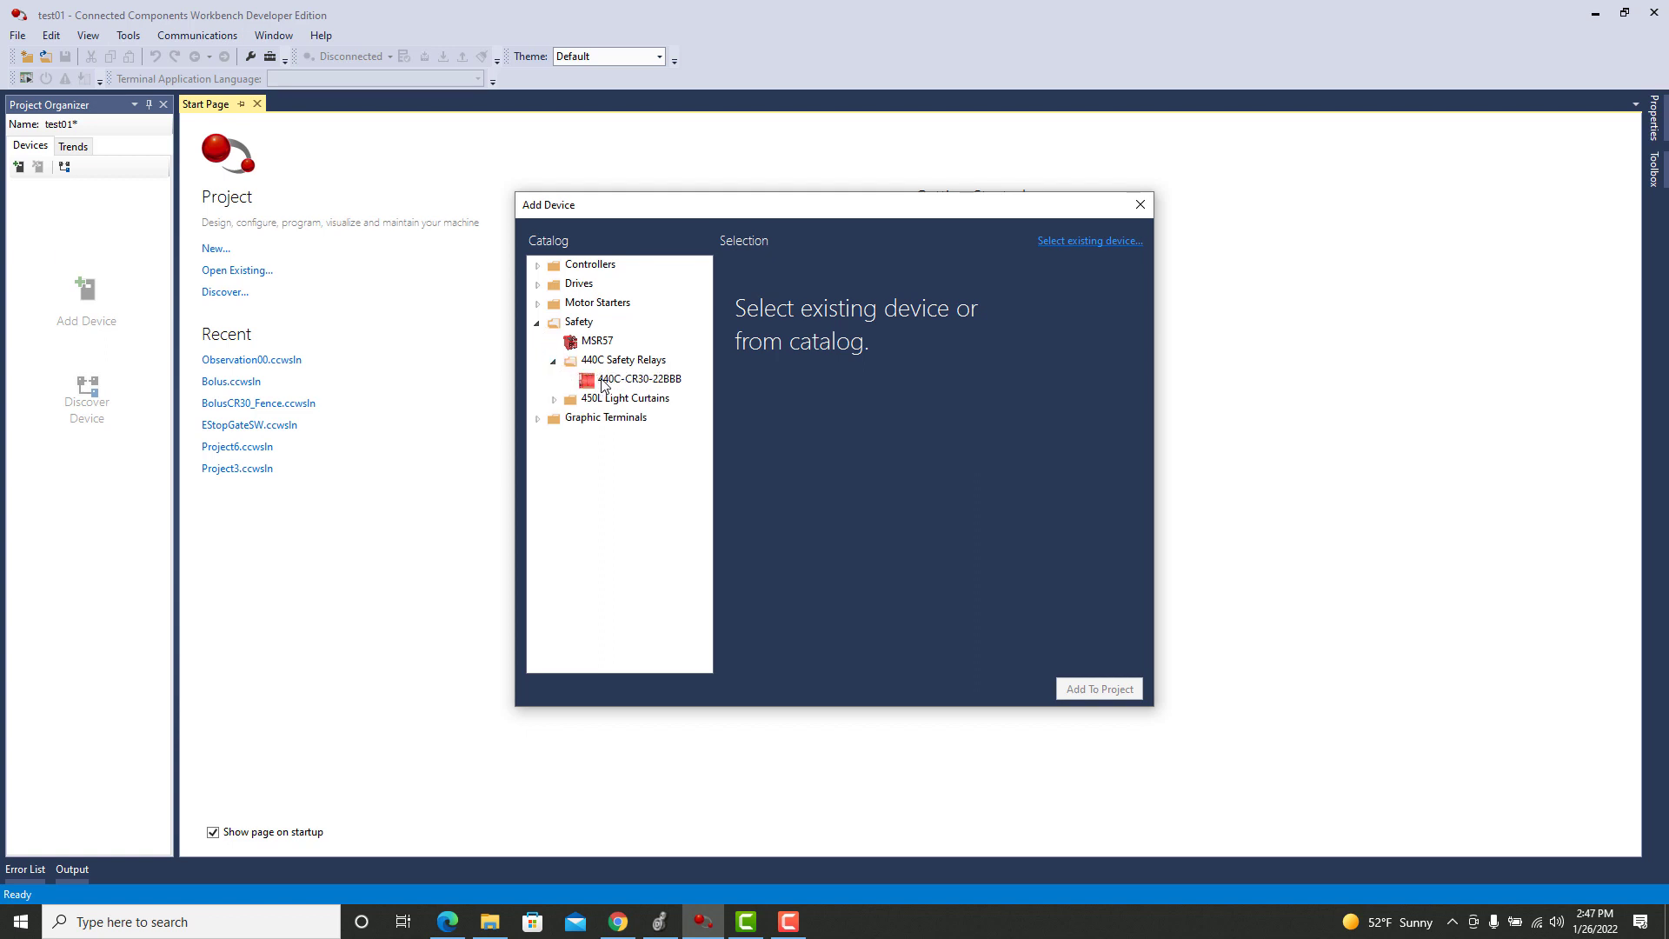
{"action": "left_click", "coordinate": [604, 382]}
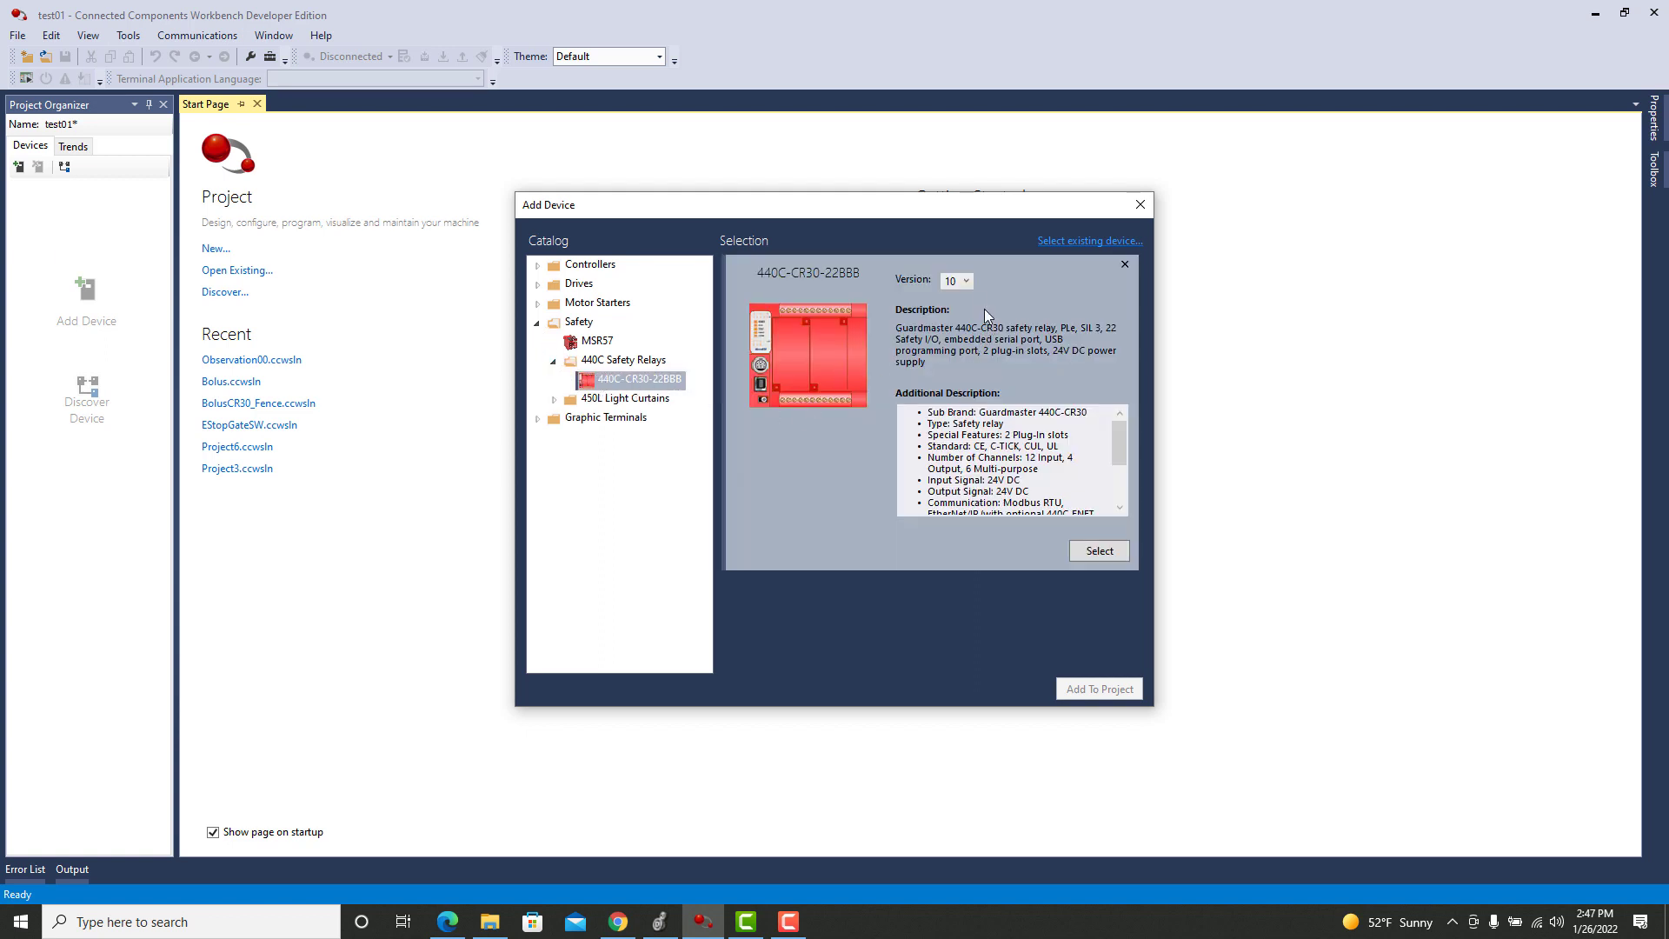
{"action": "left_click", "coordinate": [968, 282]}
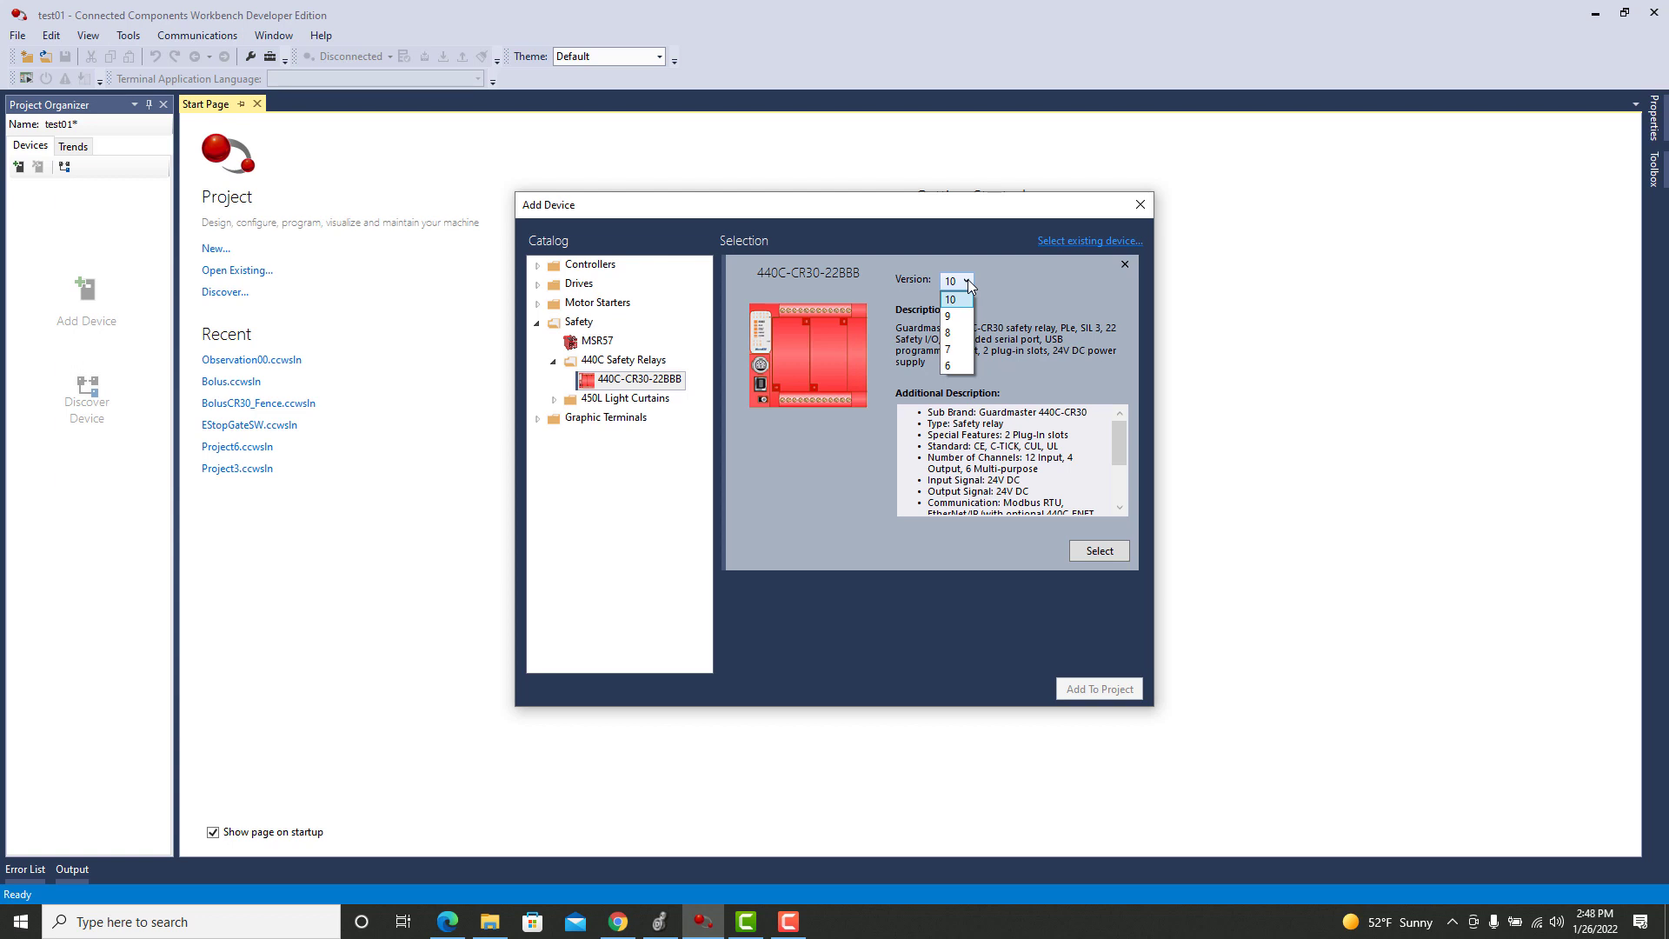
{"action": "left_click", "coordinate": [1113, 552]}
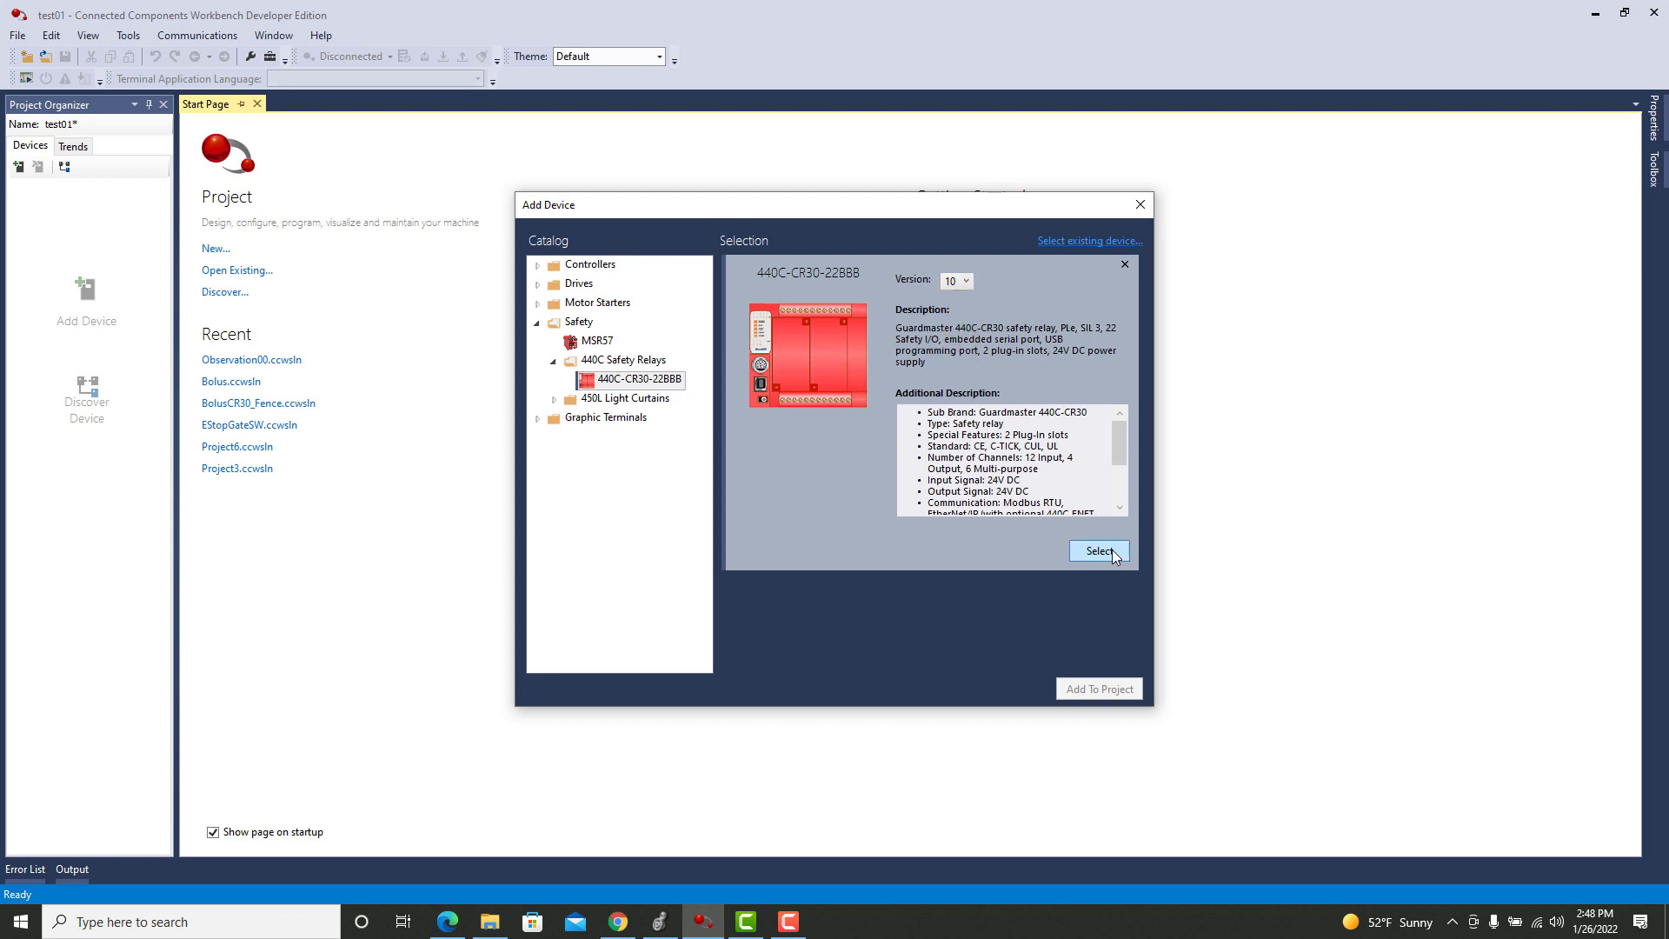
{"action": "left_click", "coordinate": [1105, 685]}
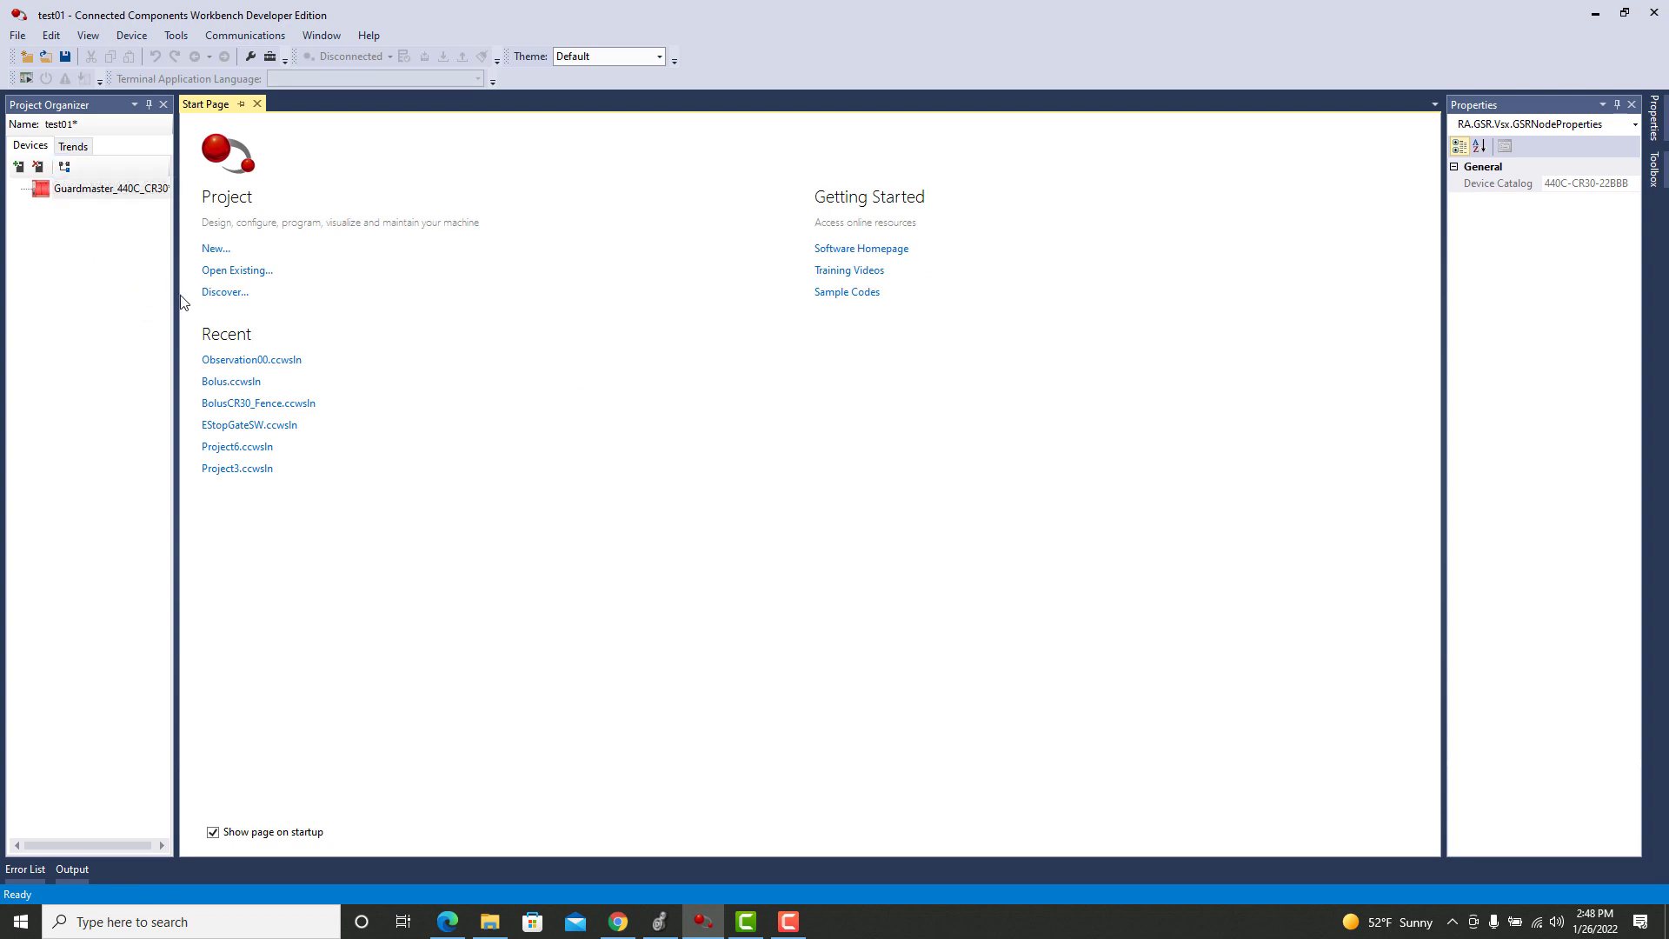
Open the Guardmaster relay's configuration and install a 440C-ENET communication module in the first plug-in slot.
{"action": "left_click_drag", "start_coordinate": [177, 310], "coordinate": [228, 310]}
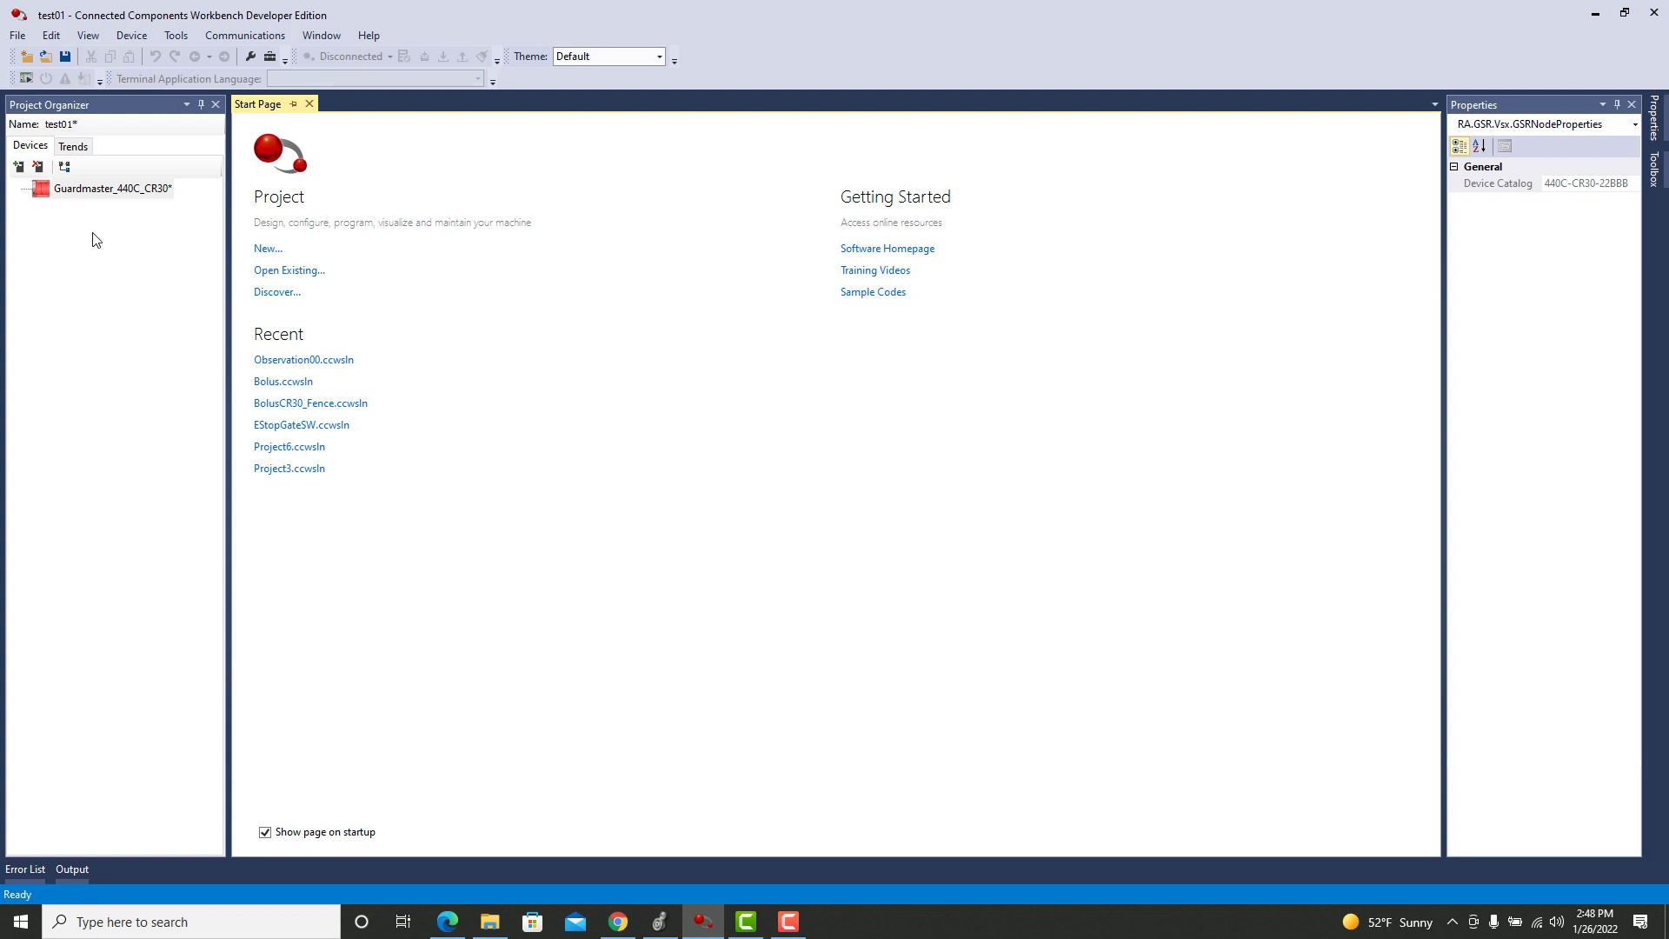
{"action": "double_click", "coordinate": [93, 197]}
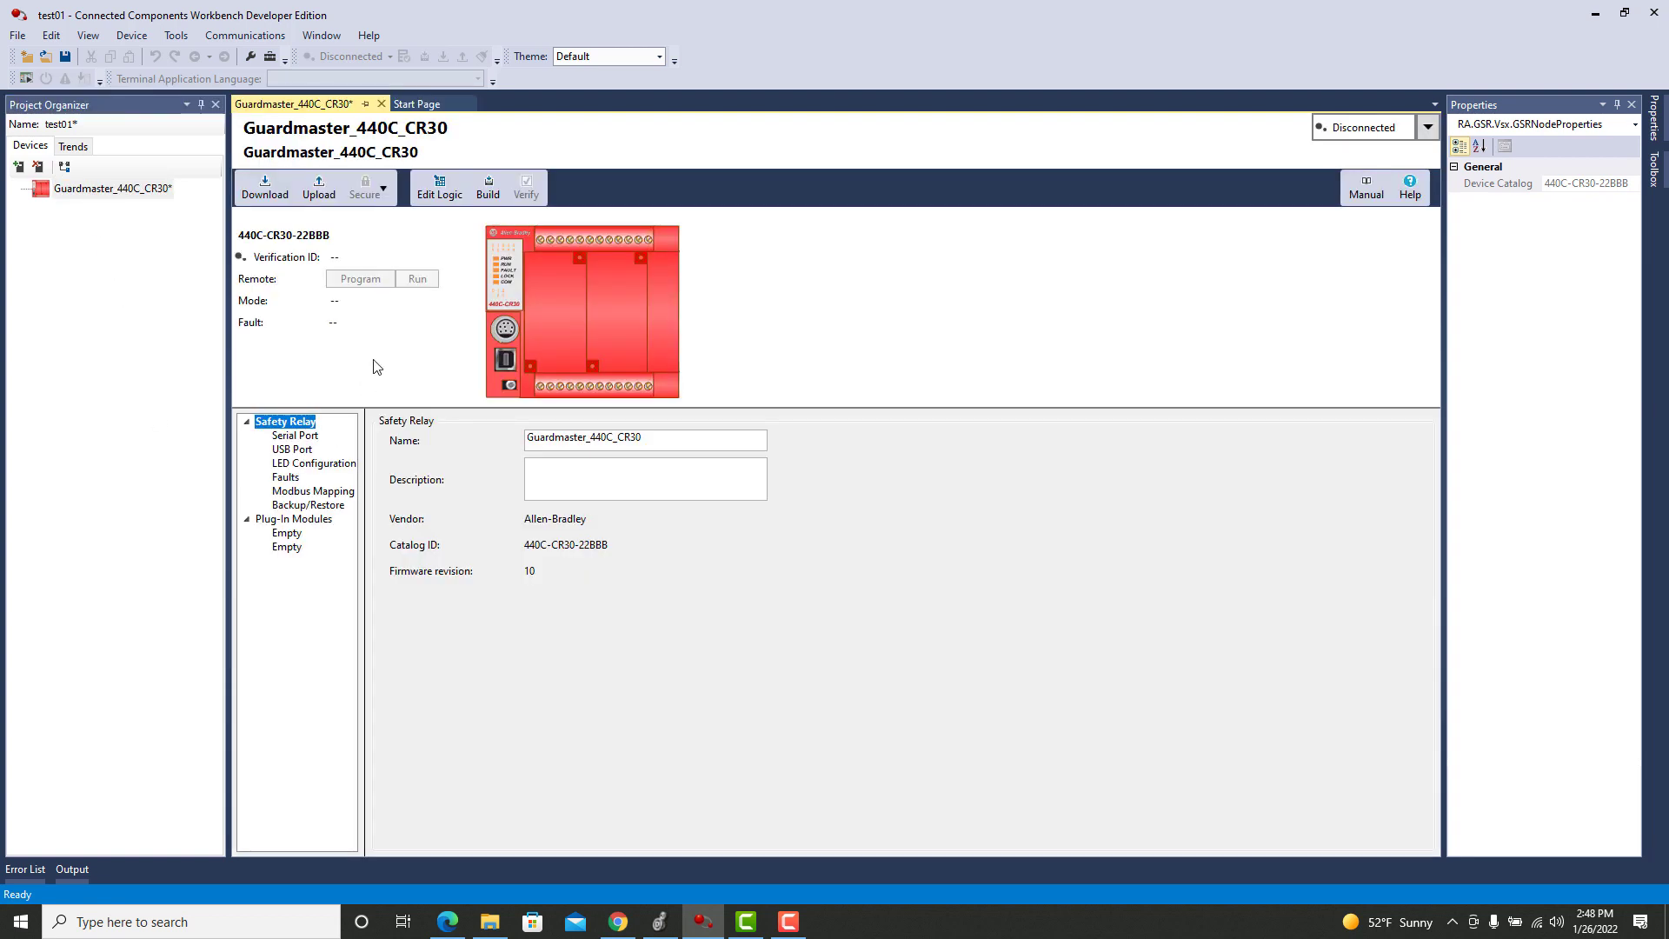
{"action": "right_click", "coordinate": [309, 534]}
{"action": "mouse_move", "coordinate": [435, 565]}
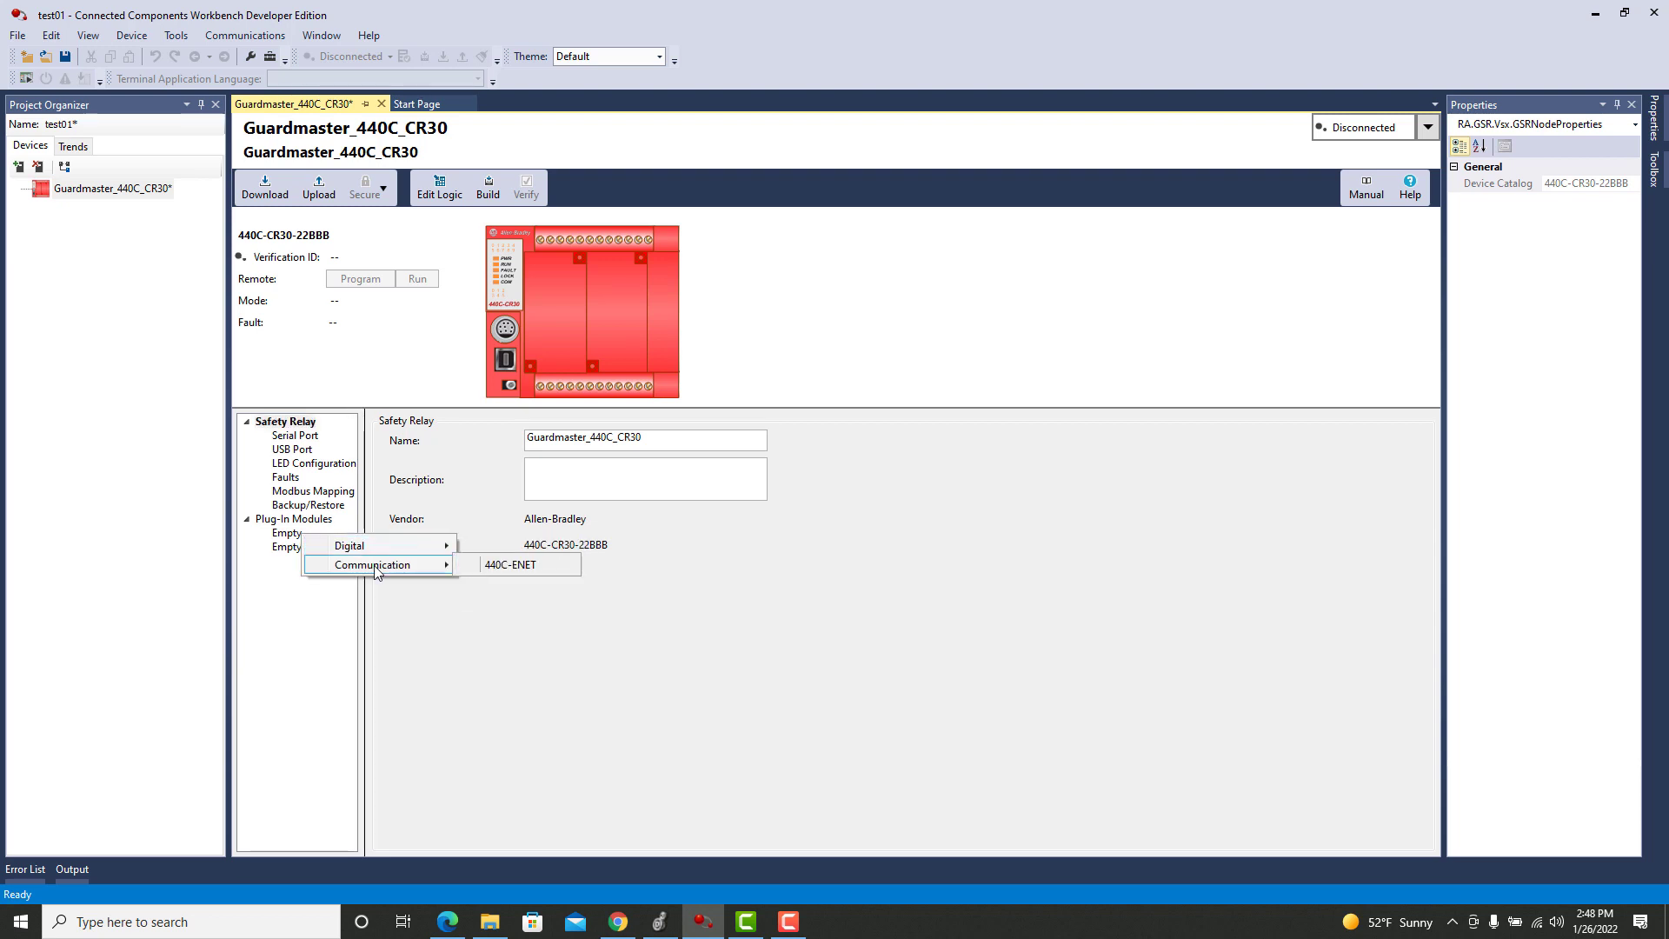
{"action": "left_click", "coordinate": [492, 566]}
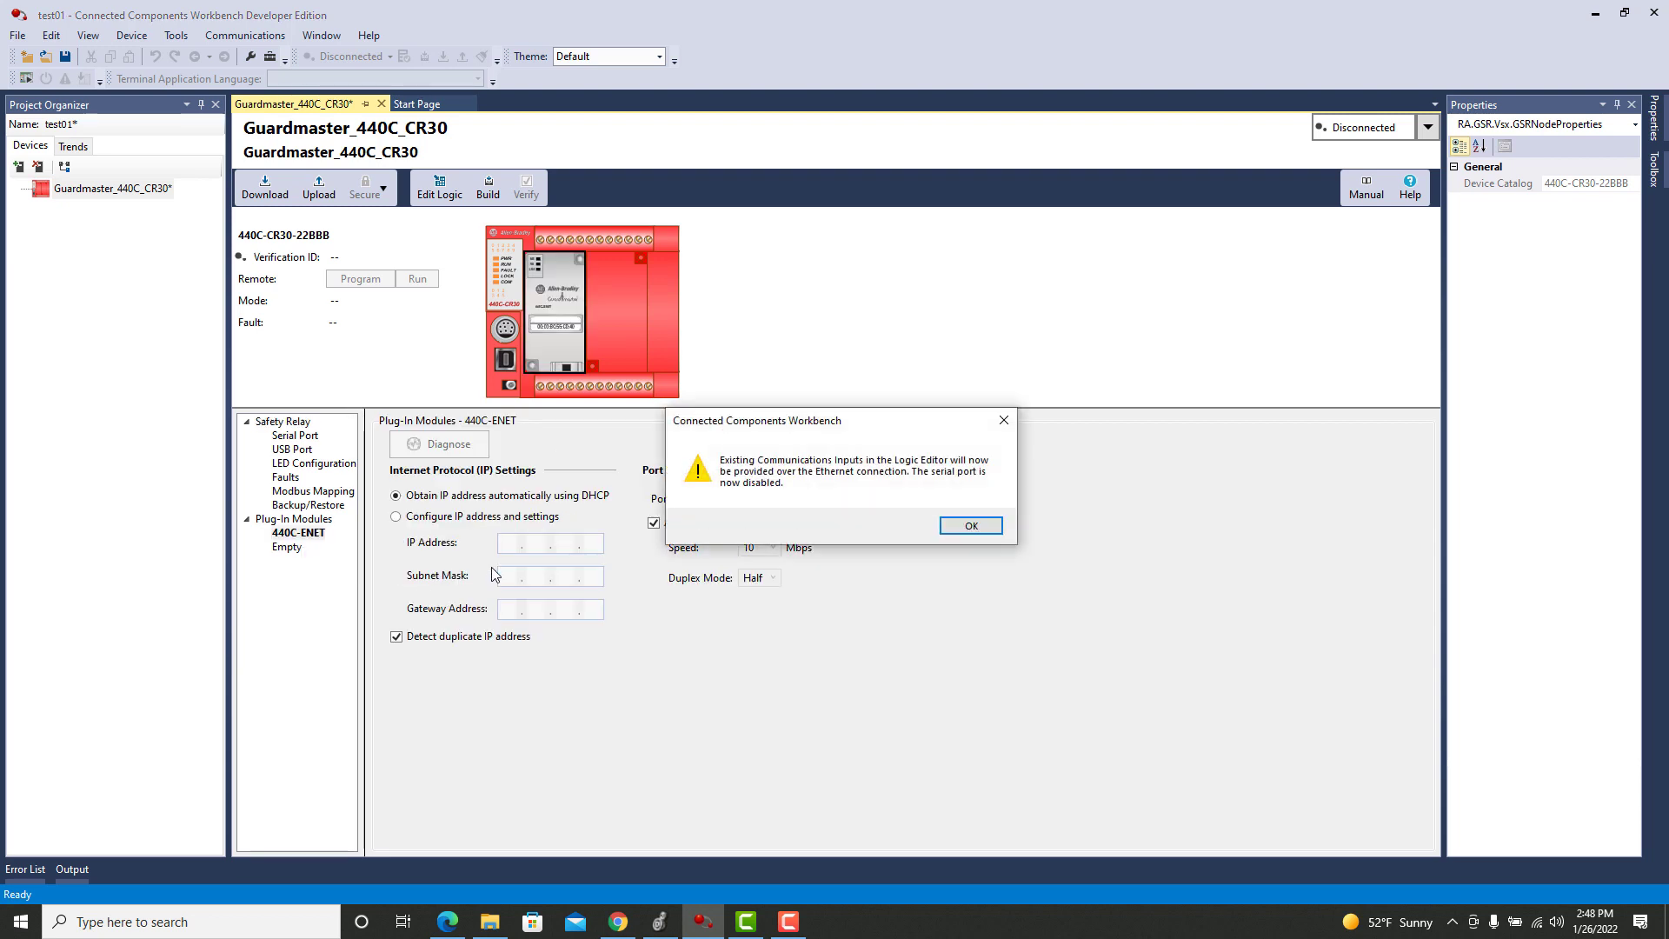
{"action": "left_click", "coordinate": [965, 527]}
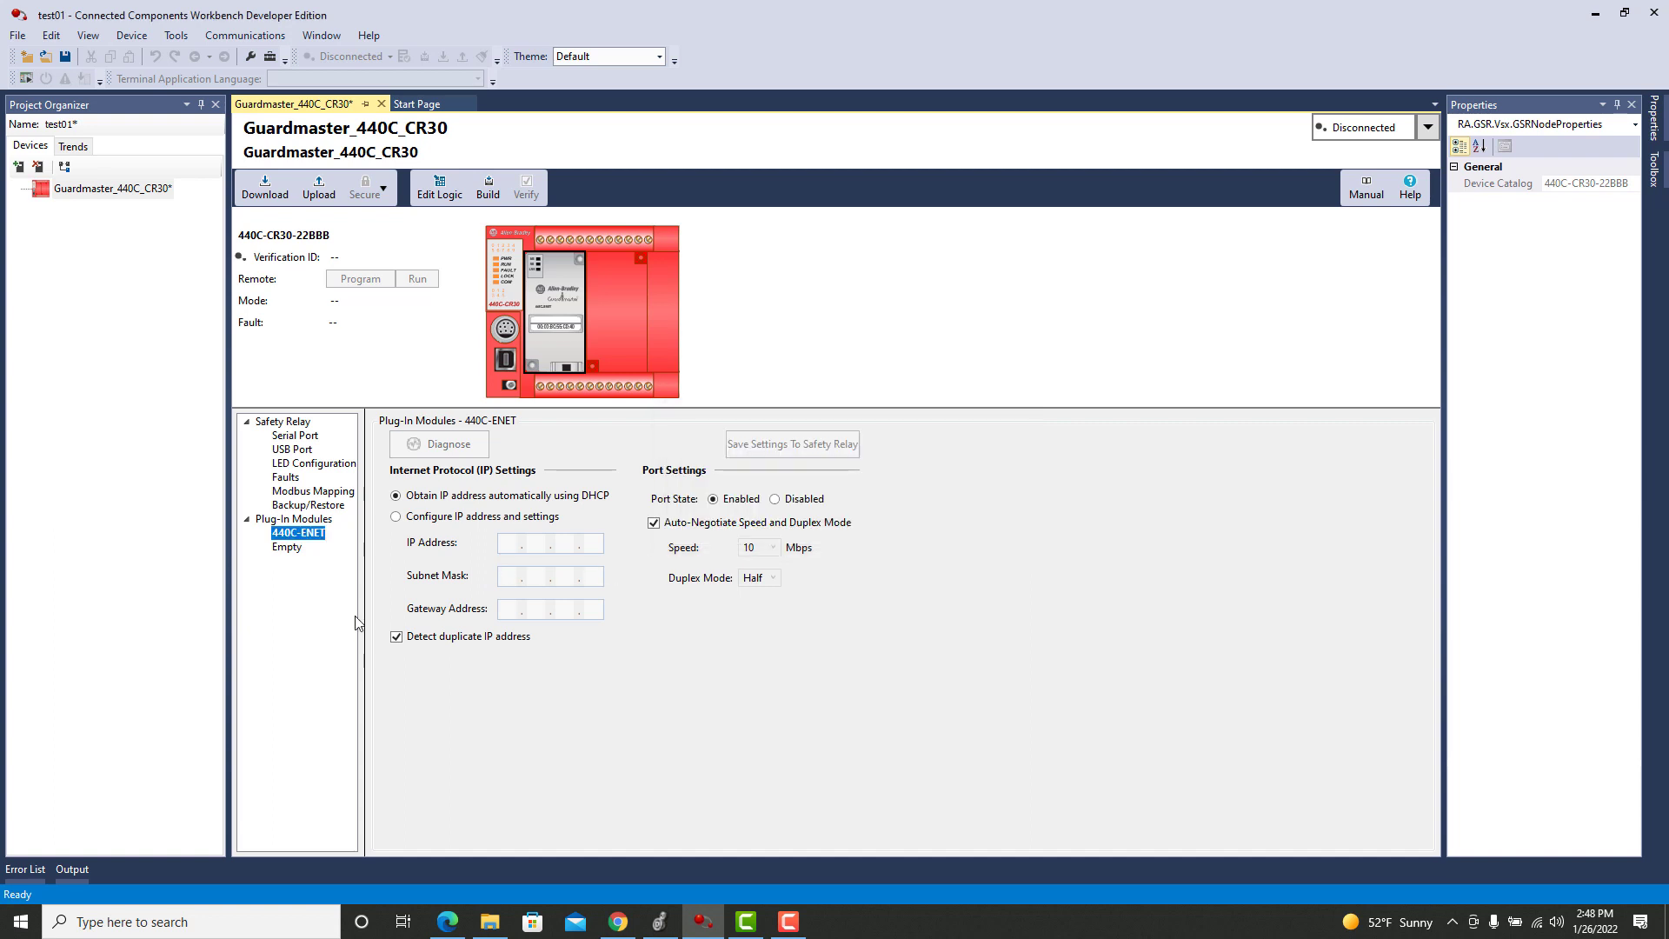
Install a 2080-IQ4OB4 digital module in the remaining empty plug-in slot.
{"action": "right_click", "coordinate": [293, 556]}
{"action": "mouse_move", "coordinate": [358, 563]}
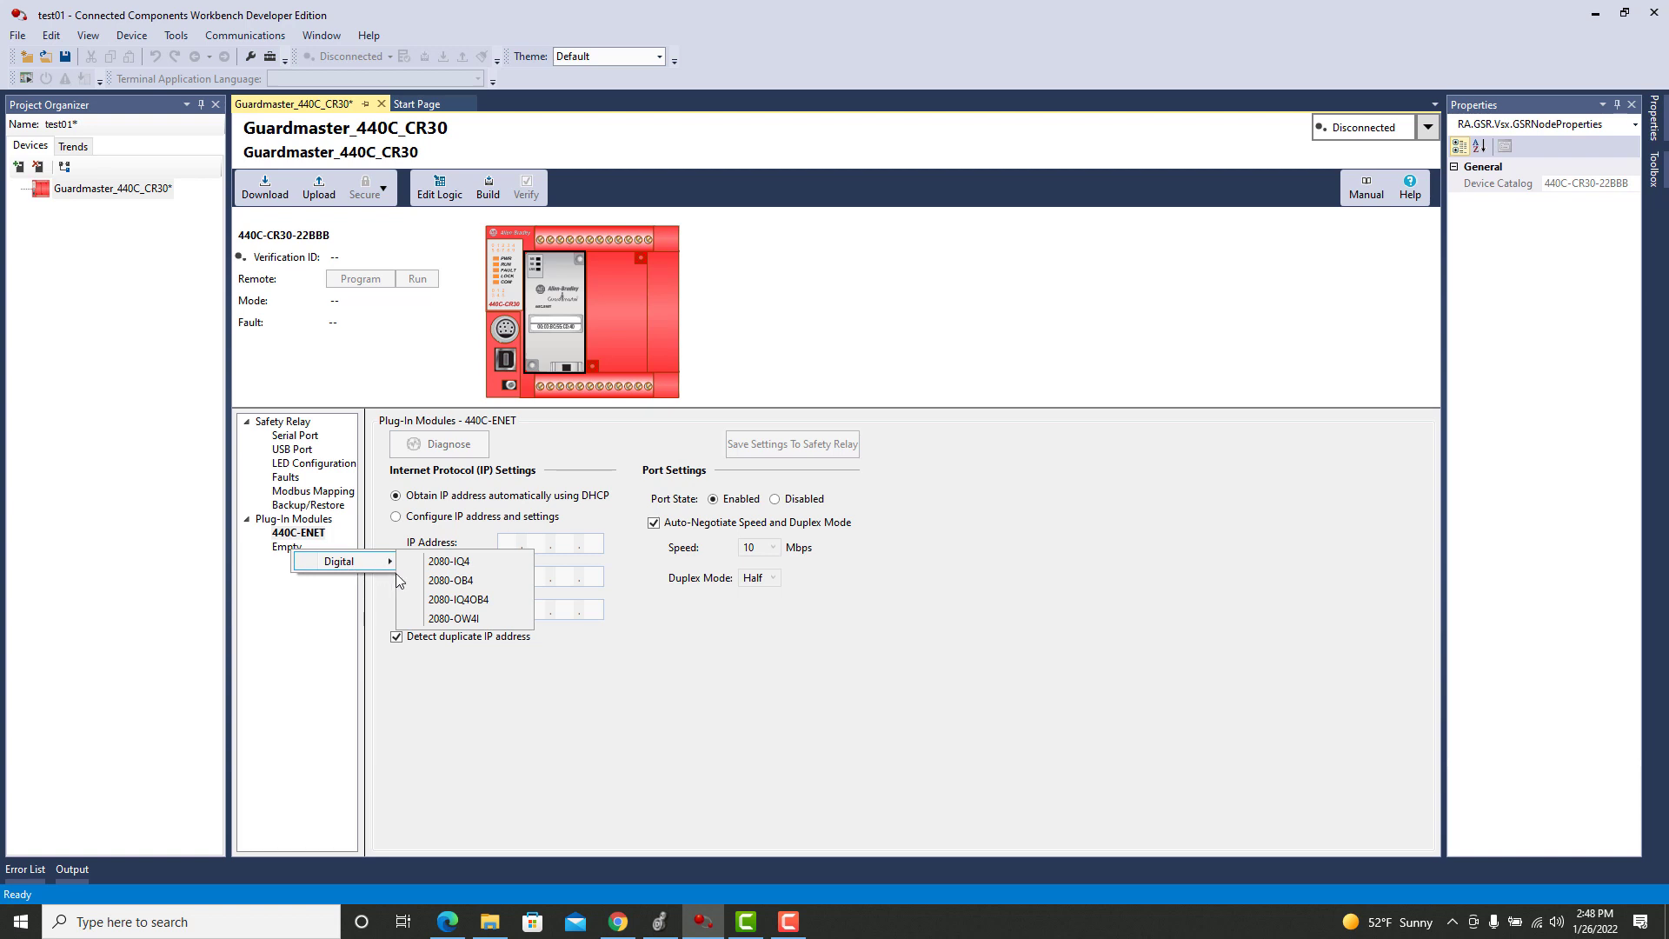
{"action": "left_click", "coordinate": [449, 602]}
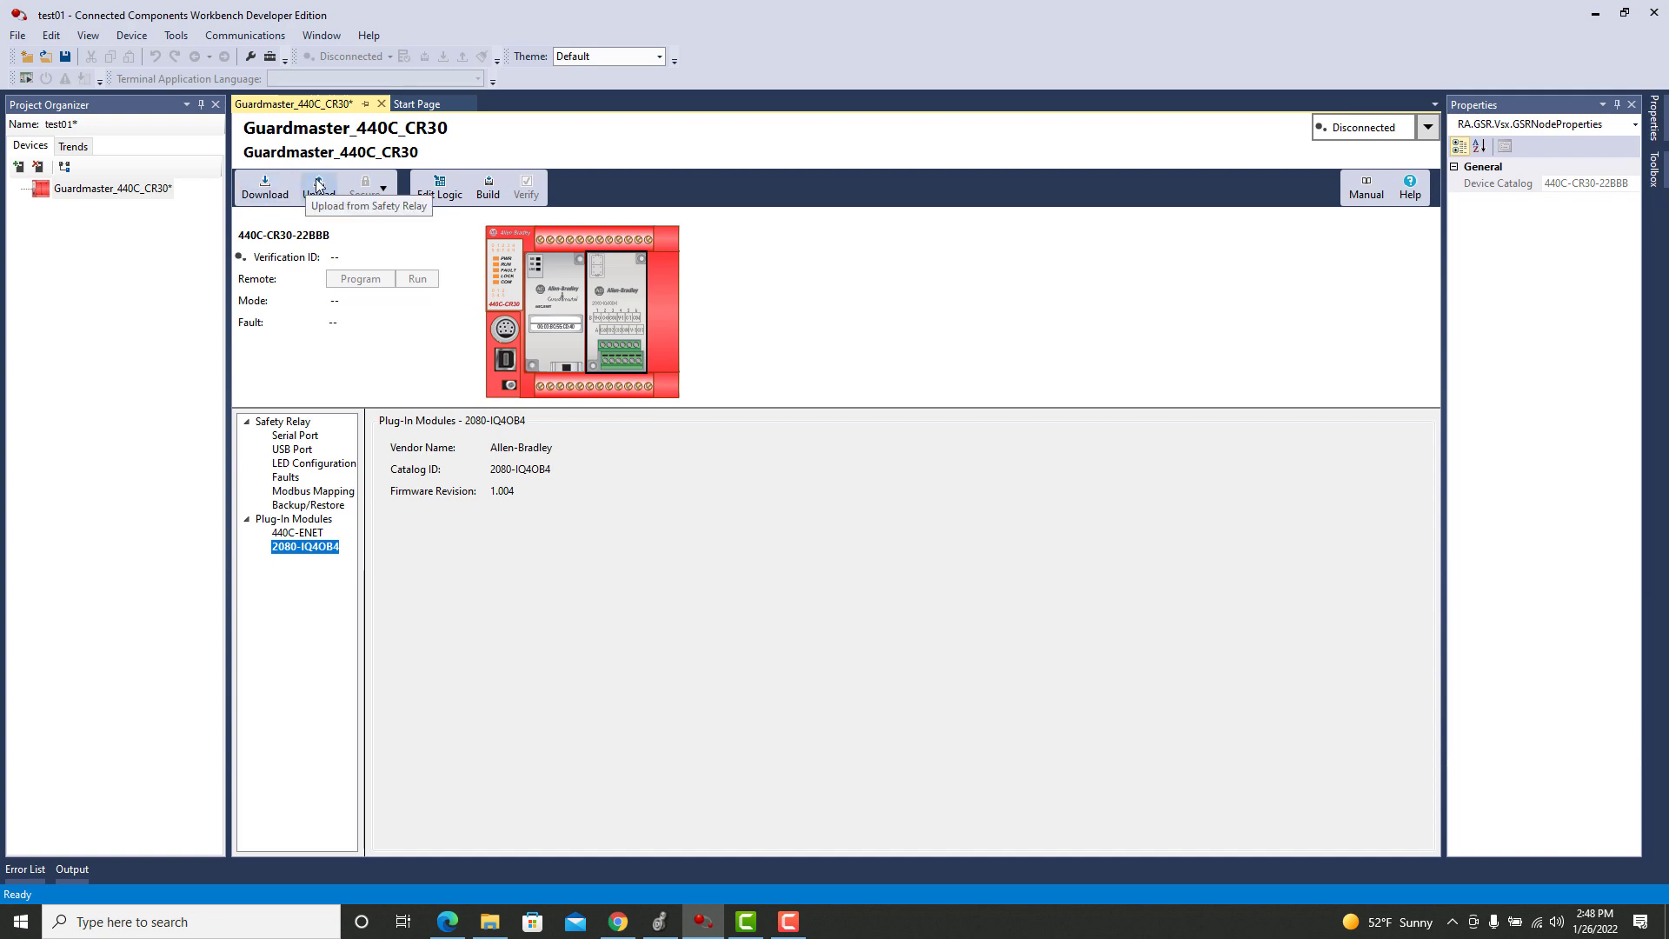
Open the relay's logic for editing and place an Emergency Stop block in the first Safety Monitoring slot.
{"action": "left_click", "coordinate": [428, 193]}
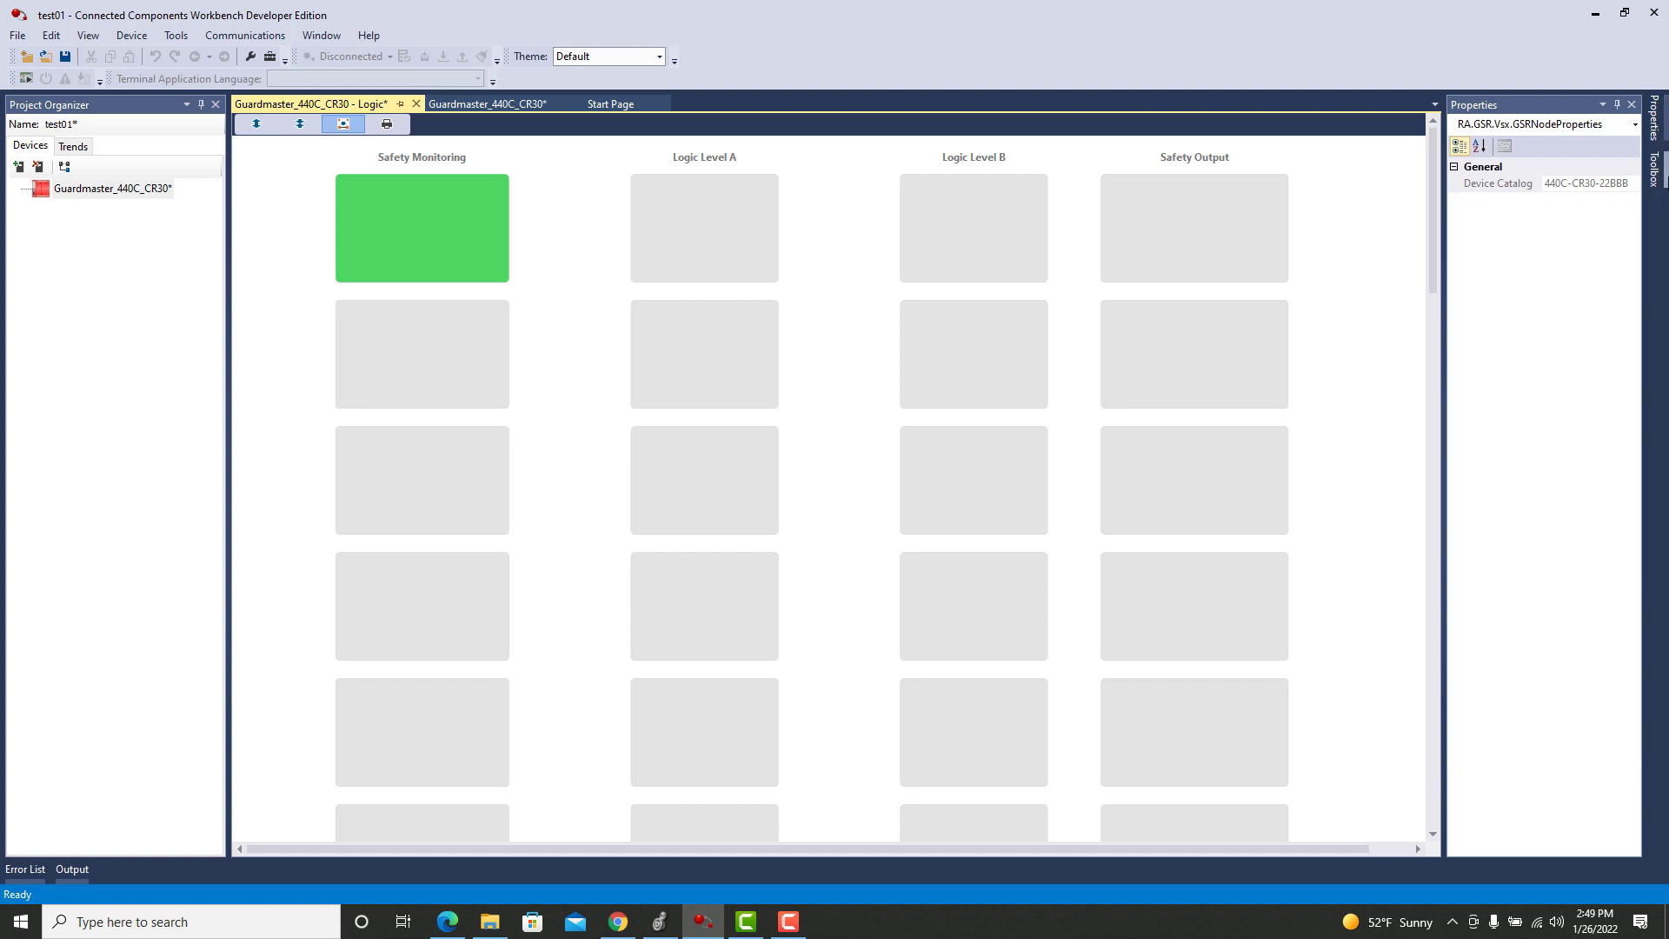
{"action": "left_click", "coordinate": [1656, 172]}
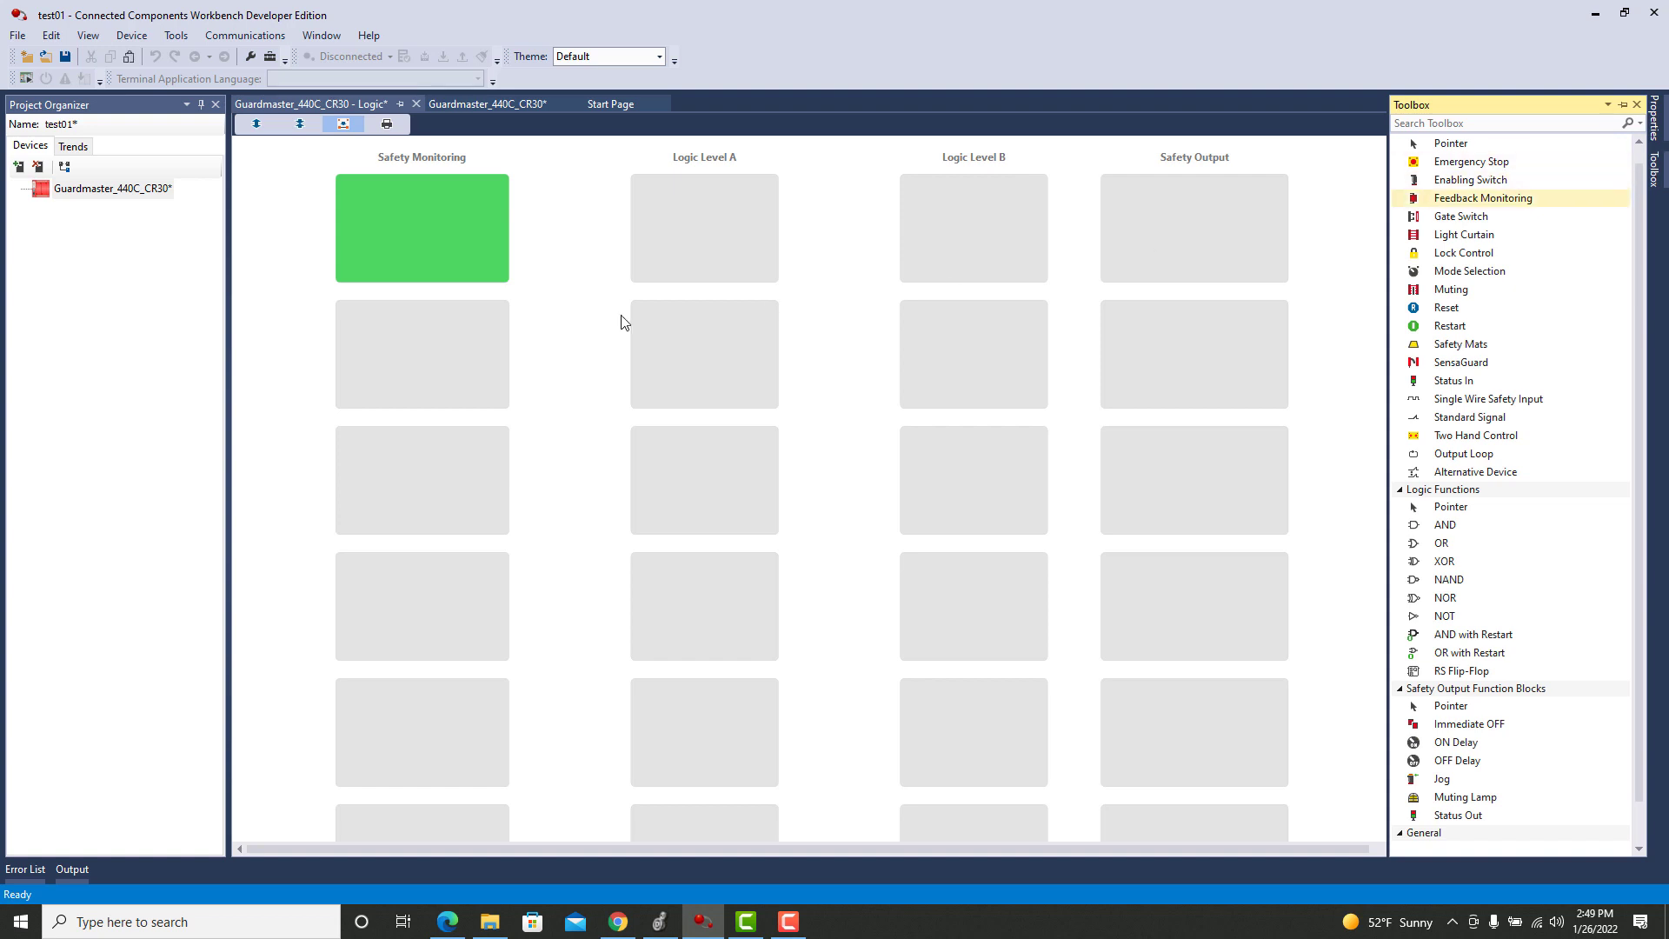
{"action": "left_click", "coordinate": [455, 342]}
{"action": "left_click", "coordinate": [466, 237]}
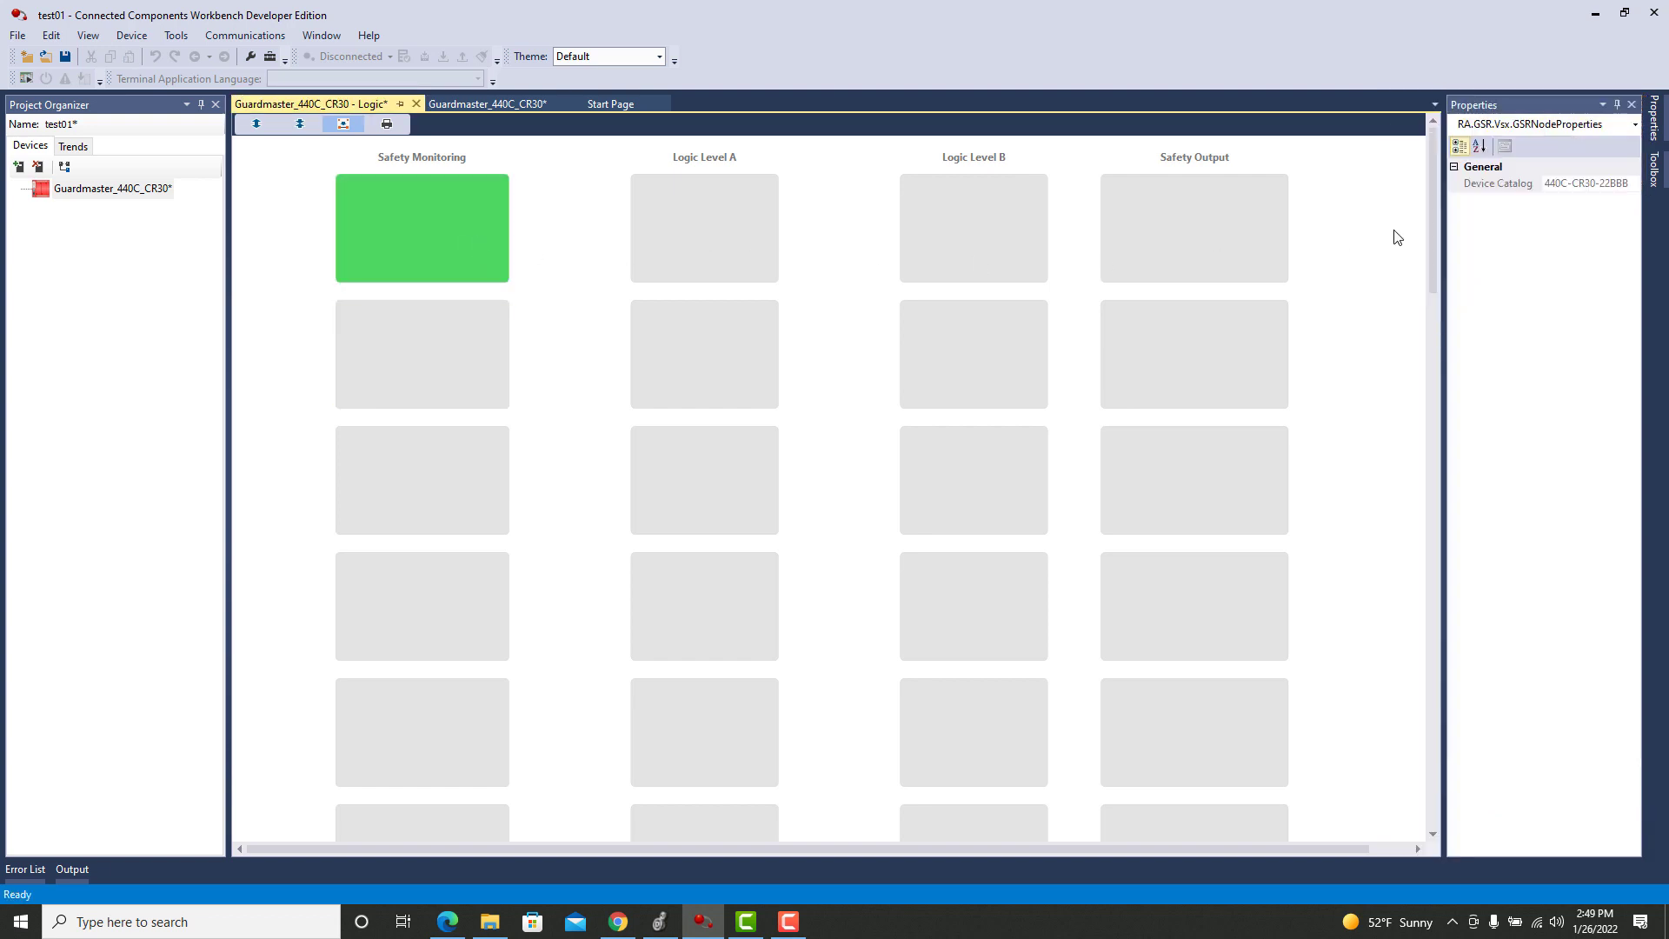
{"action": "left_click", "coordinate": [1656, 178]}
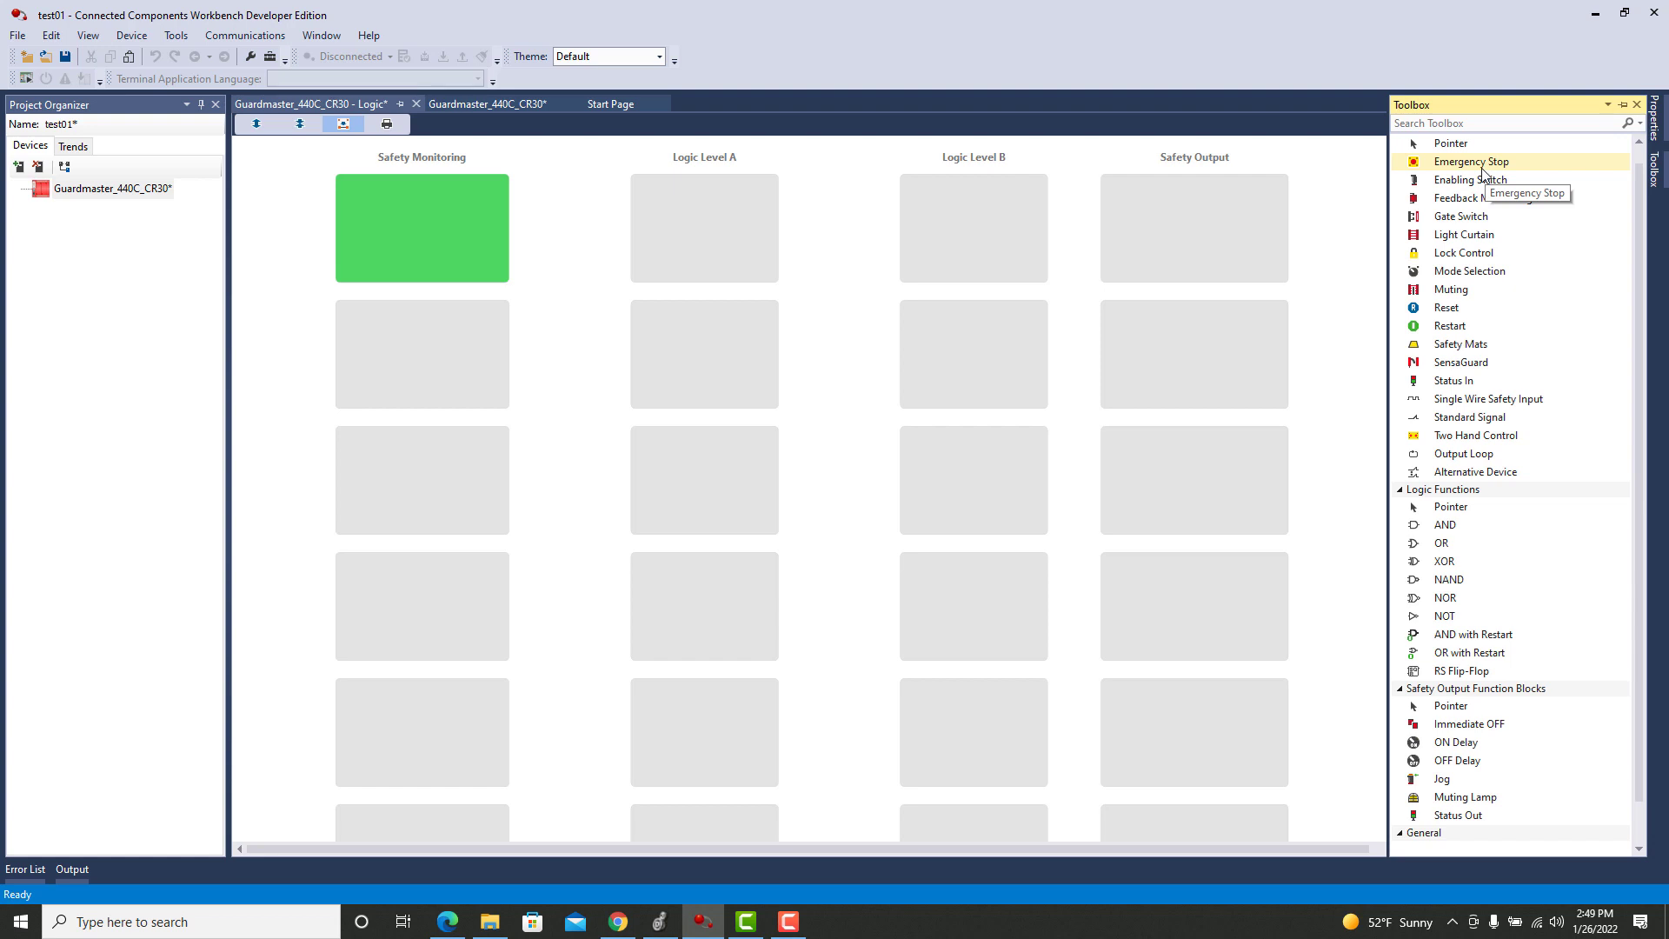
{"action": "left_click_drag", "start_coordinate": [1483, 171], "coordinate": [484, 250]}
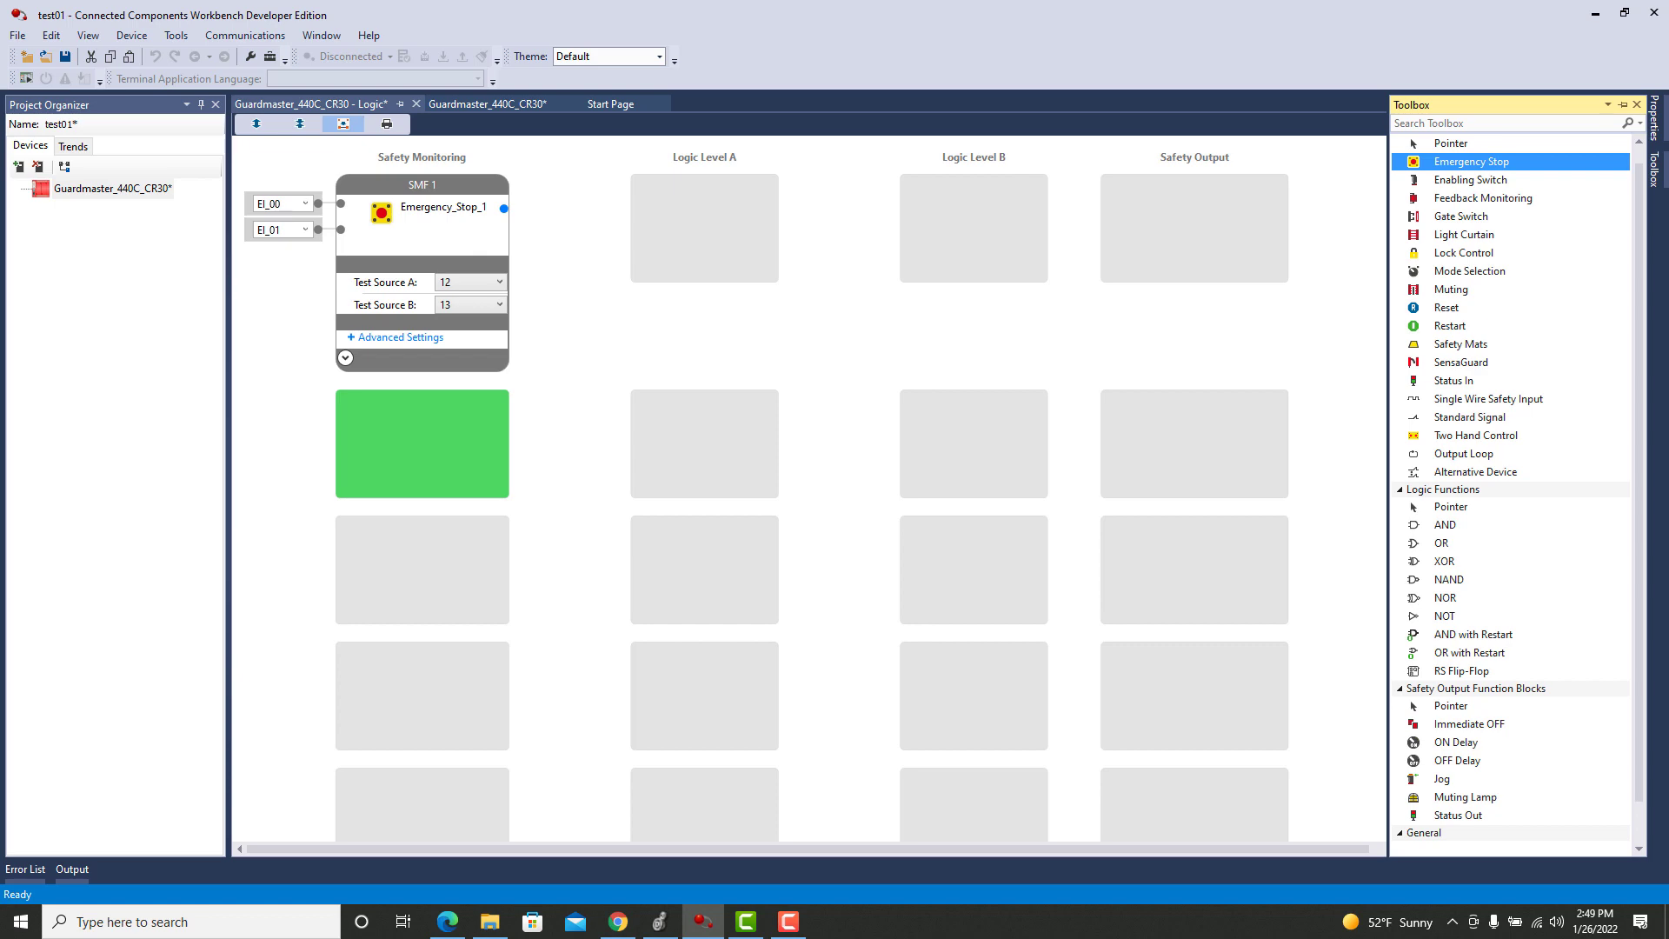
Consult the Terminal Assignments table in the user manual, then return to the logic diagram.
{"action": "left_click_drag", "start_coordinate": [0, 19], "coordinate": [508, 7]}
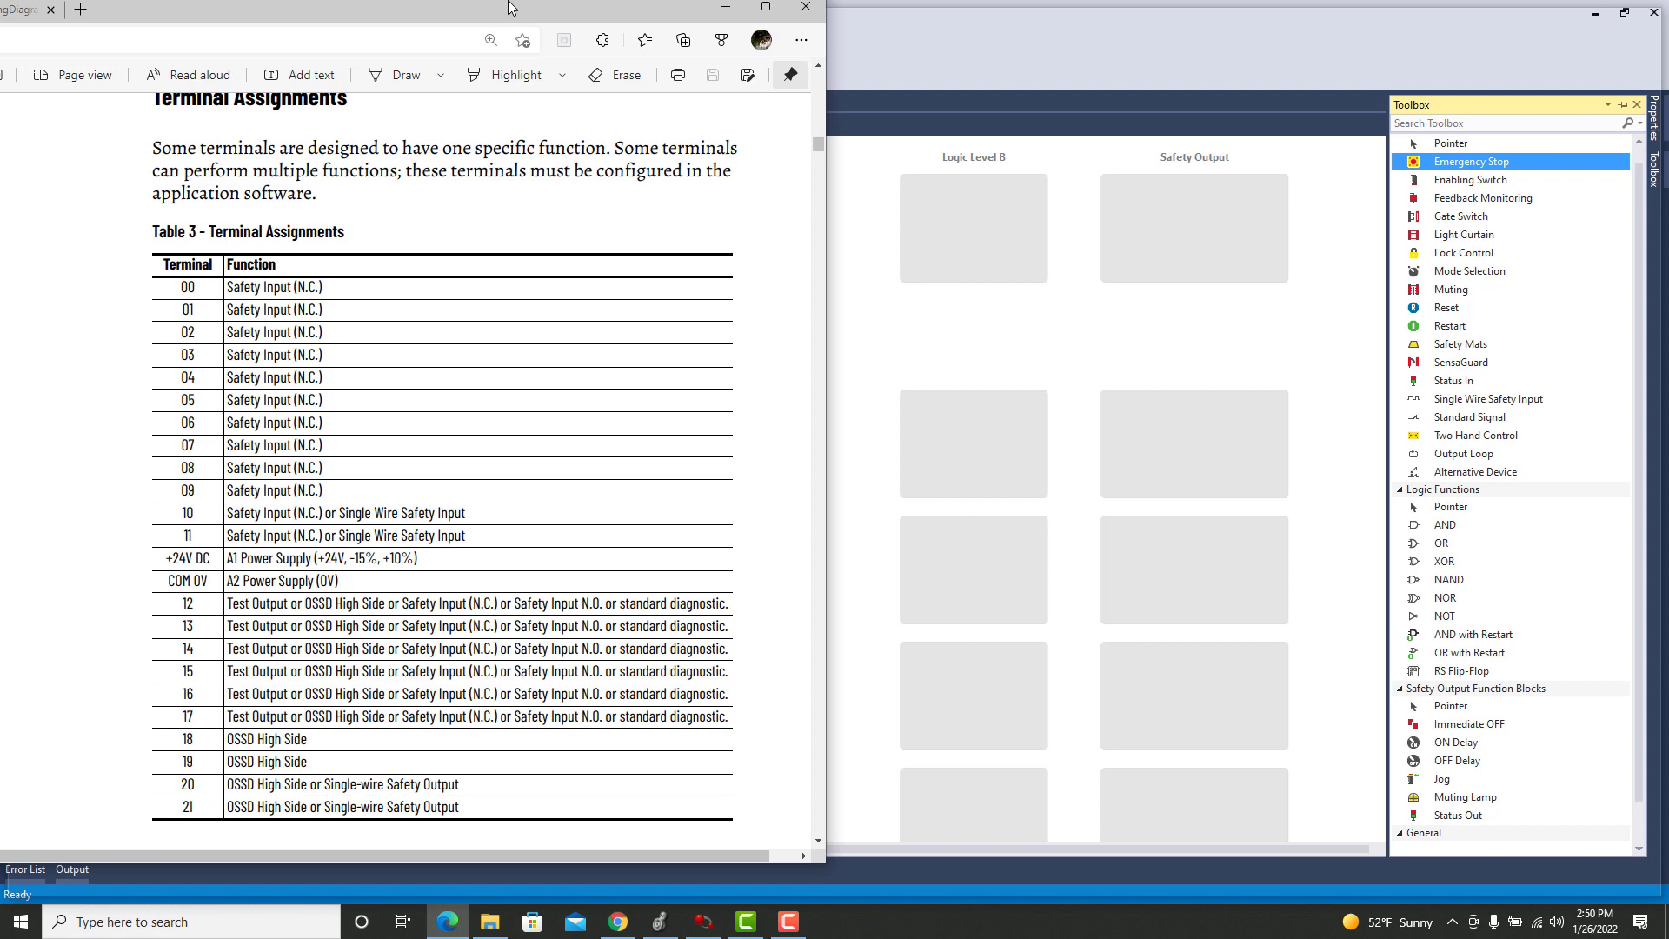
{"action": "left_click_drag", "start_coordinate": [508, 7], "coordinate": [3, 9]}
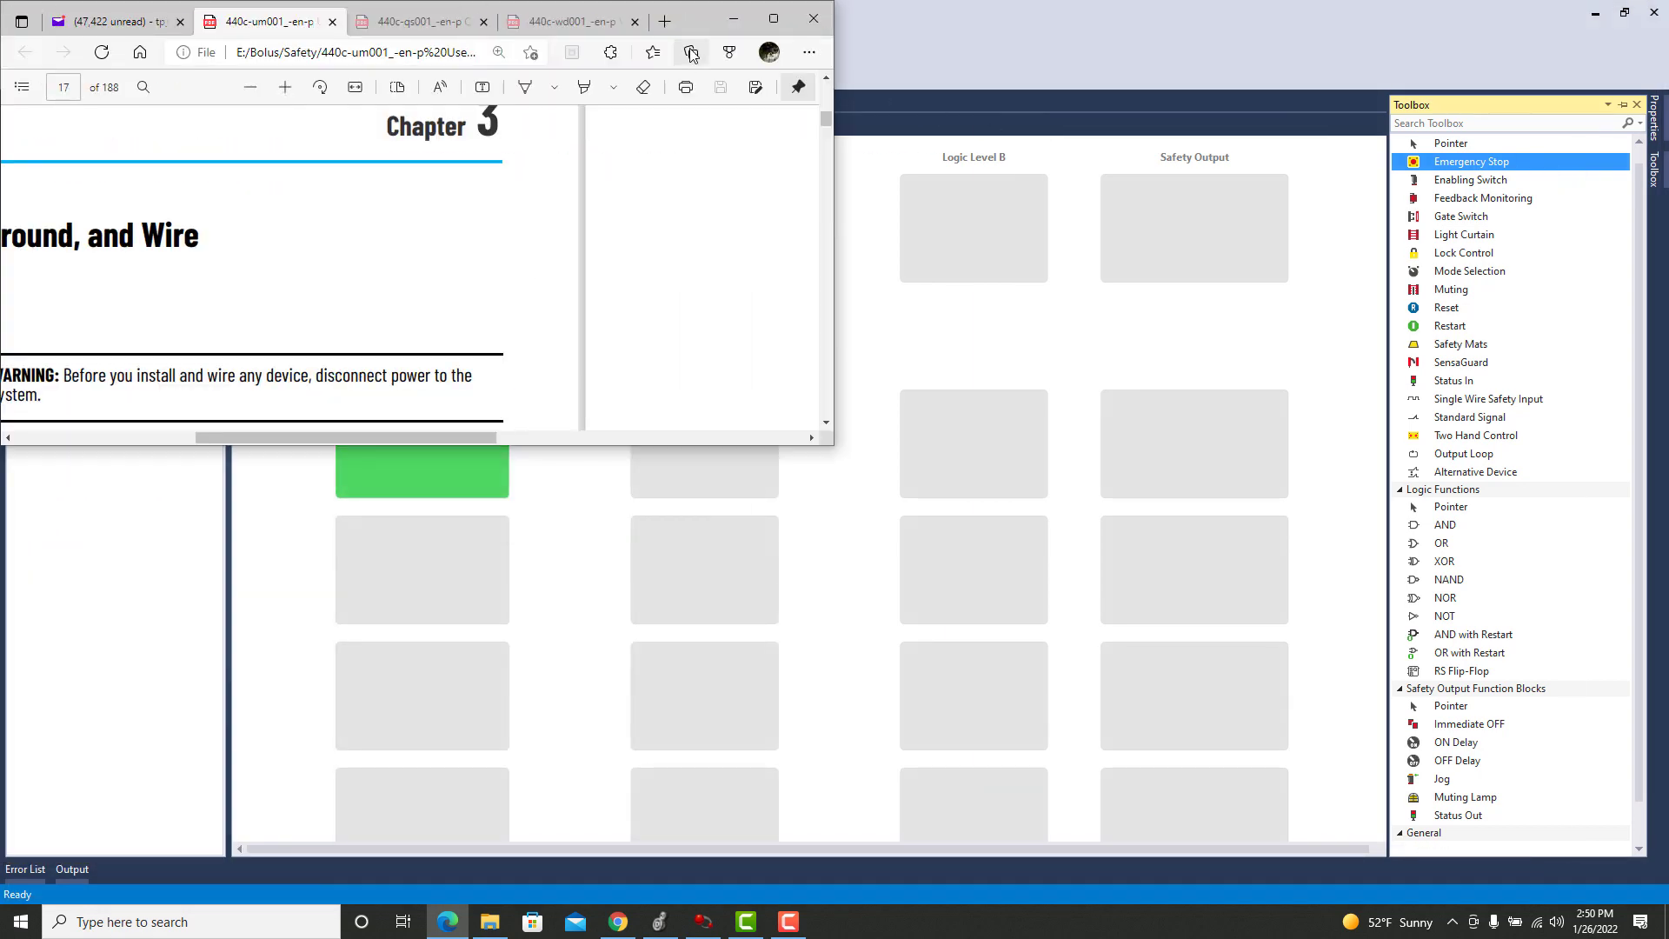
{"action": "left_click", "coordinate": [733, 19]}
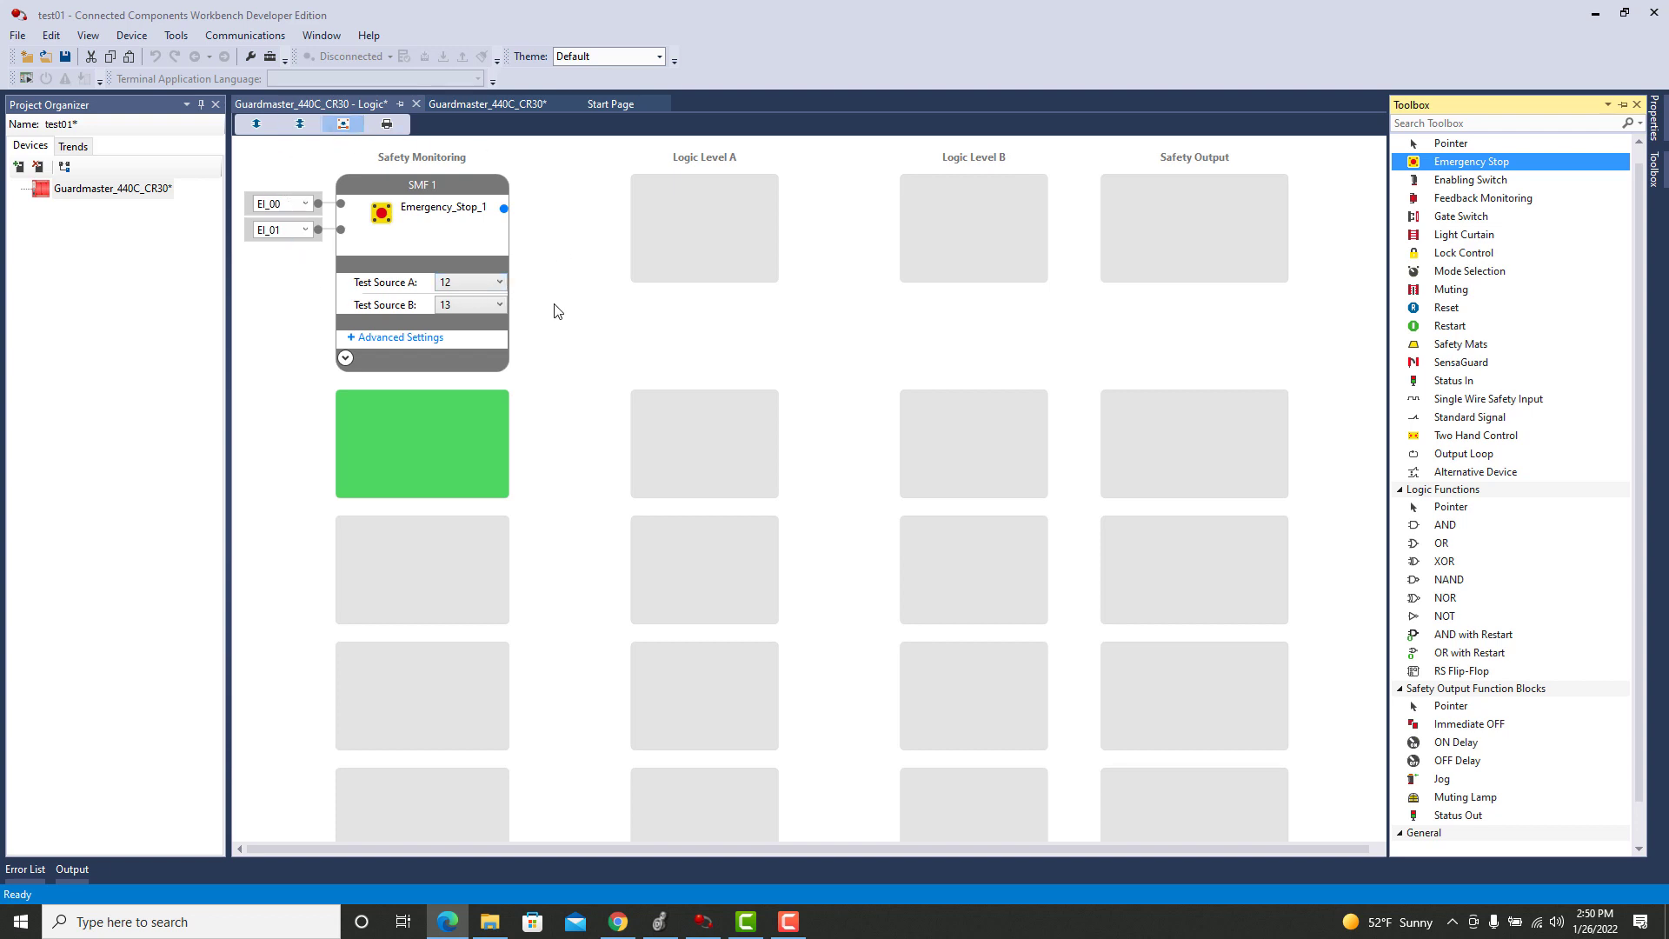
Review the terminal choices for the Emergency Stop block's first input and clear Test Source A and Test Source B.
{"action": "left_click", "coordinate": [305, 205]}
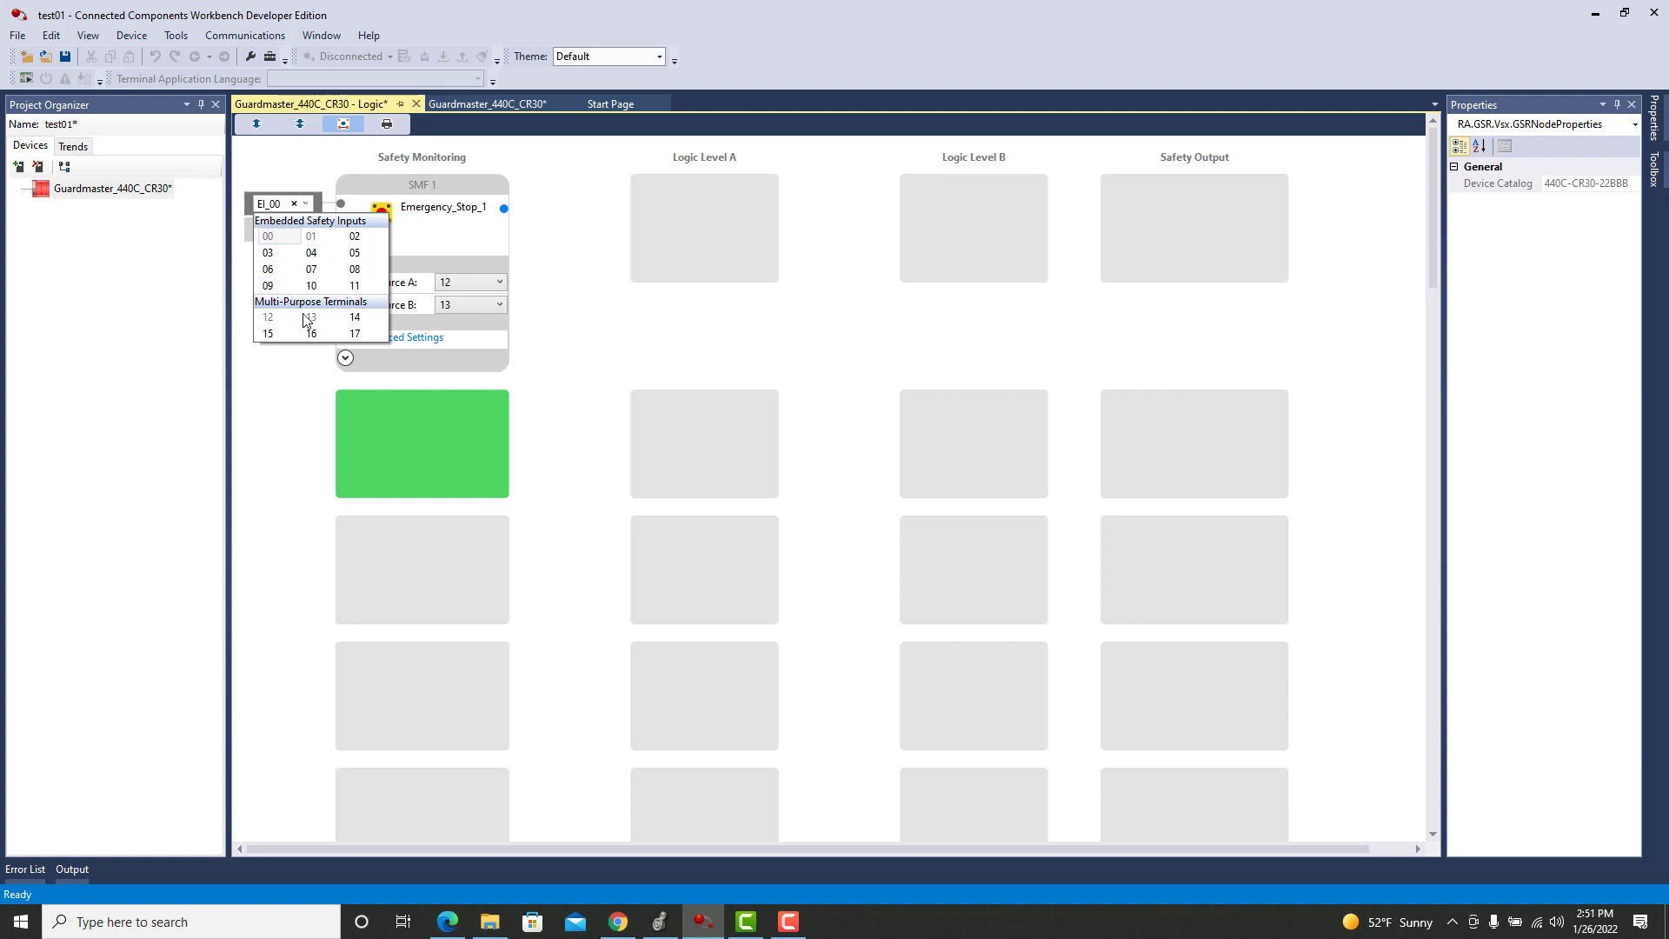
{"action": "left_click", "coordinate": [539, 311]}
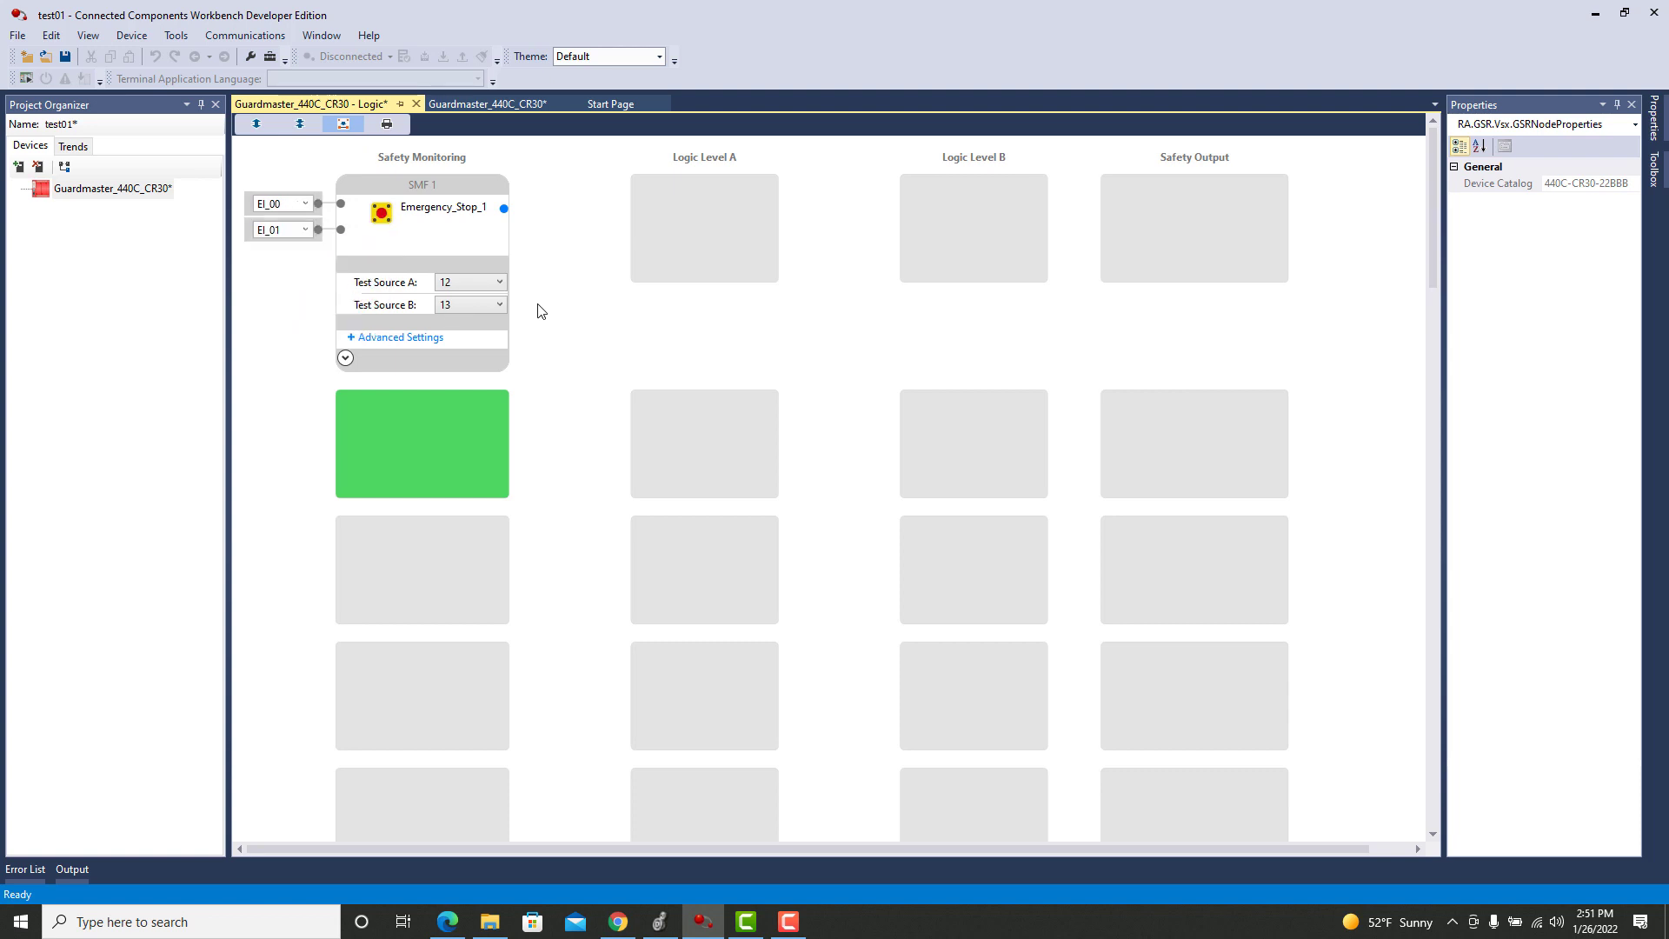
{"action": "left_click", "coordinate": [488, 283]}
Assign multi-purpose terminals 12 and 13 to the two inputs of the Emergency Stop block.
{"action": "left_click", "coordinate": [305, 205]}
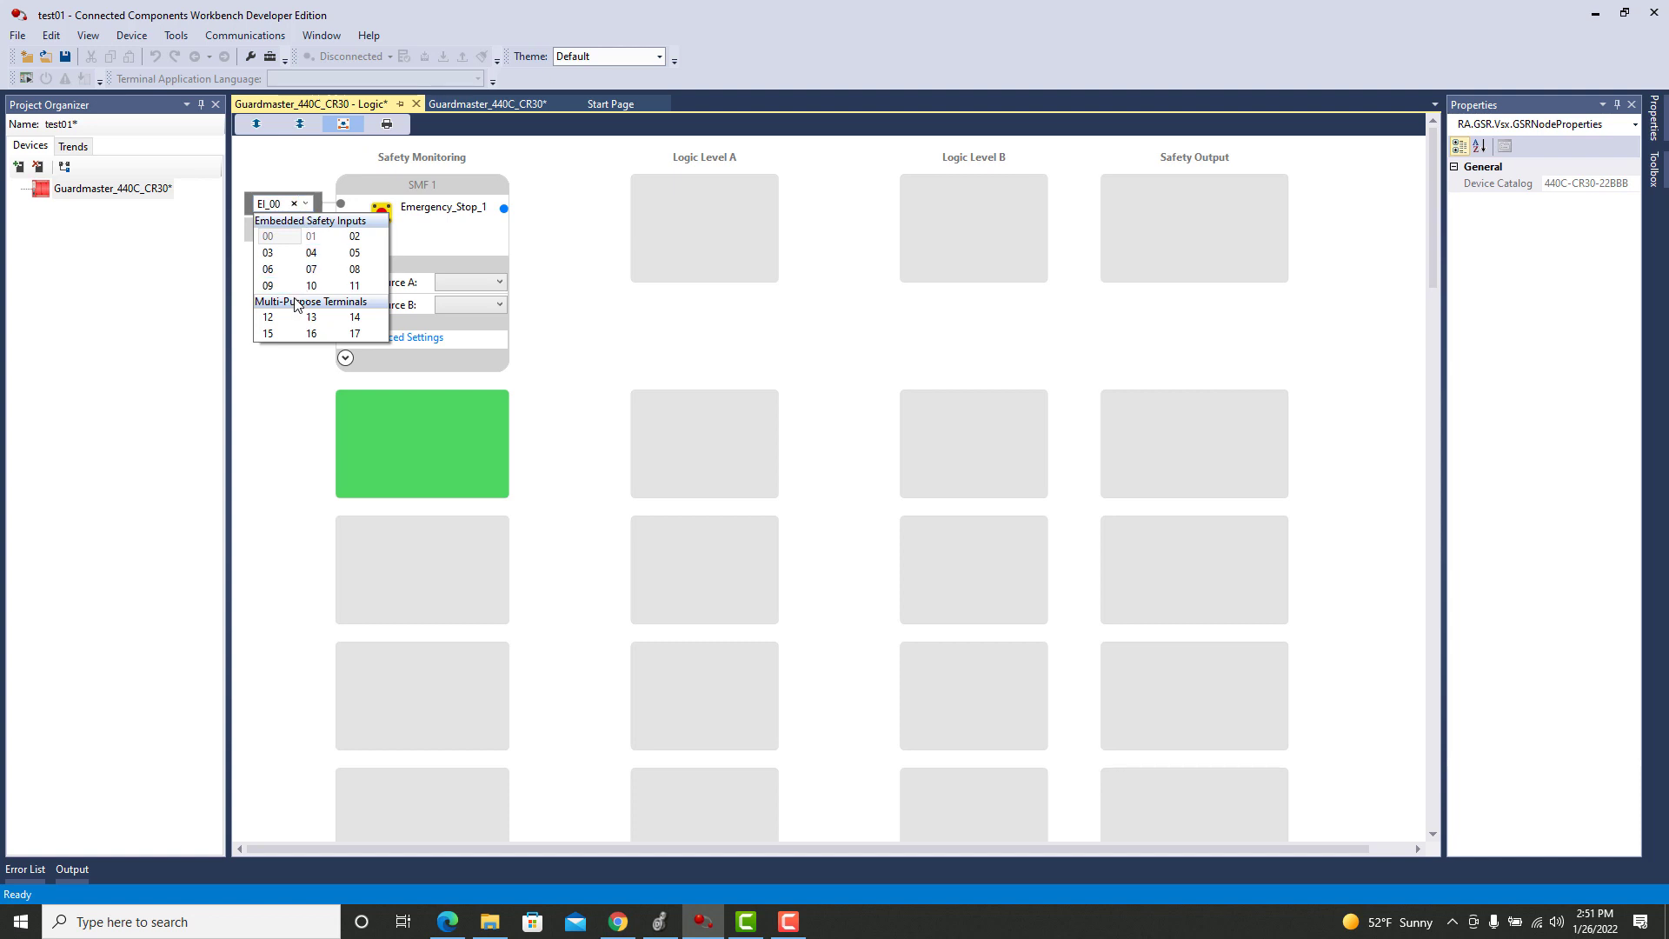
{"action": "left_click", "coordinate": [270, 318]}
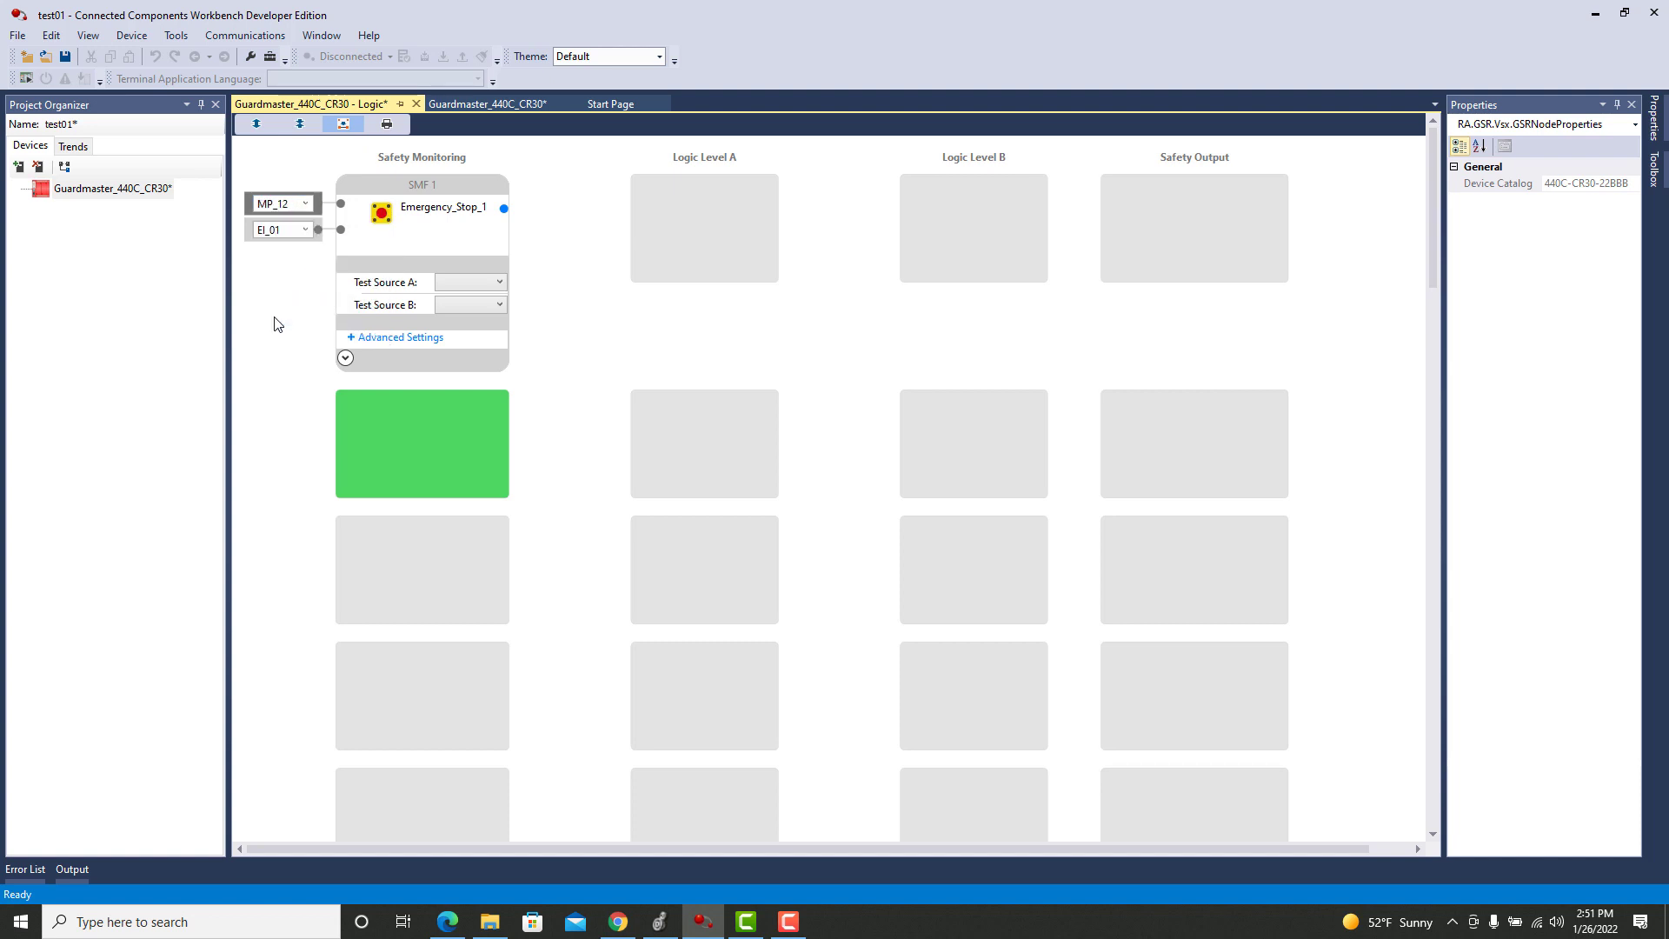
{"action": "left_click", "coordinate": [305, 231]}
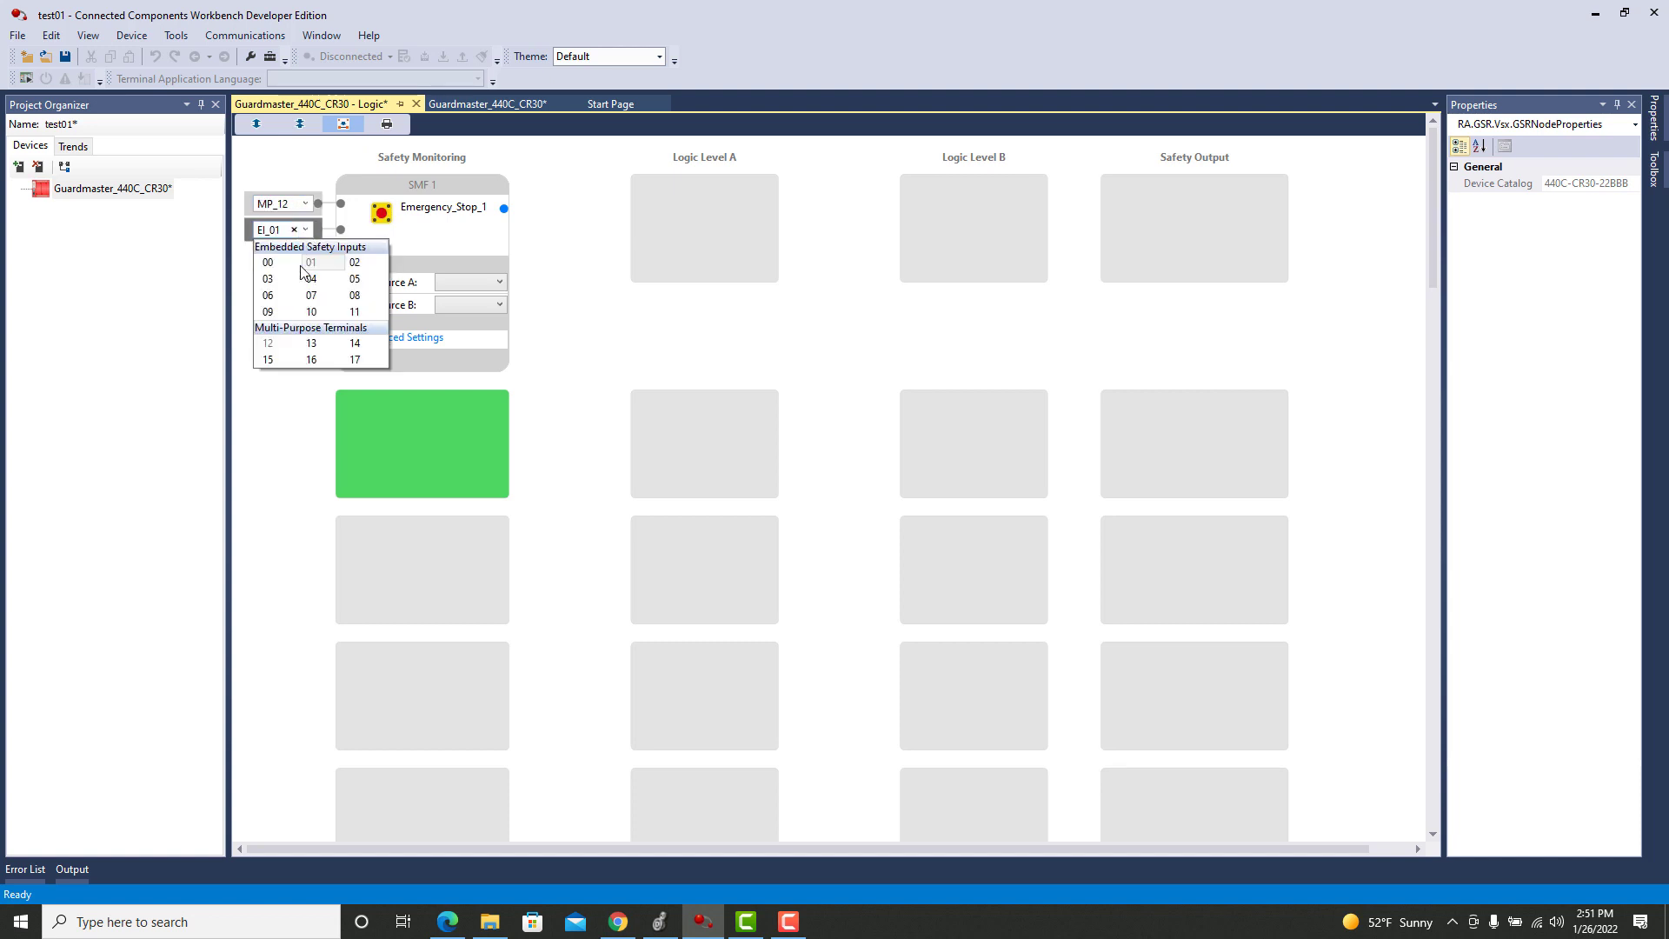
{"action": "left_click", "coordinate": [312, 343]}
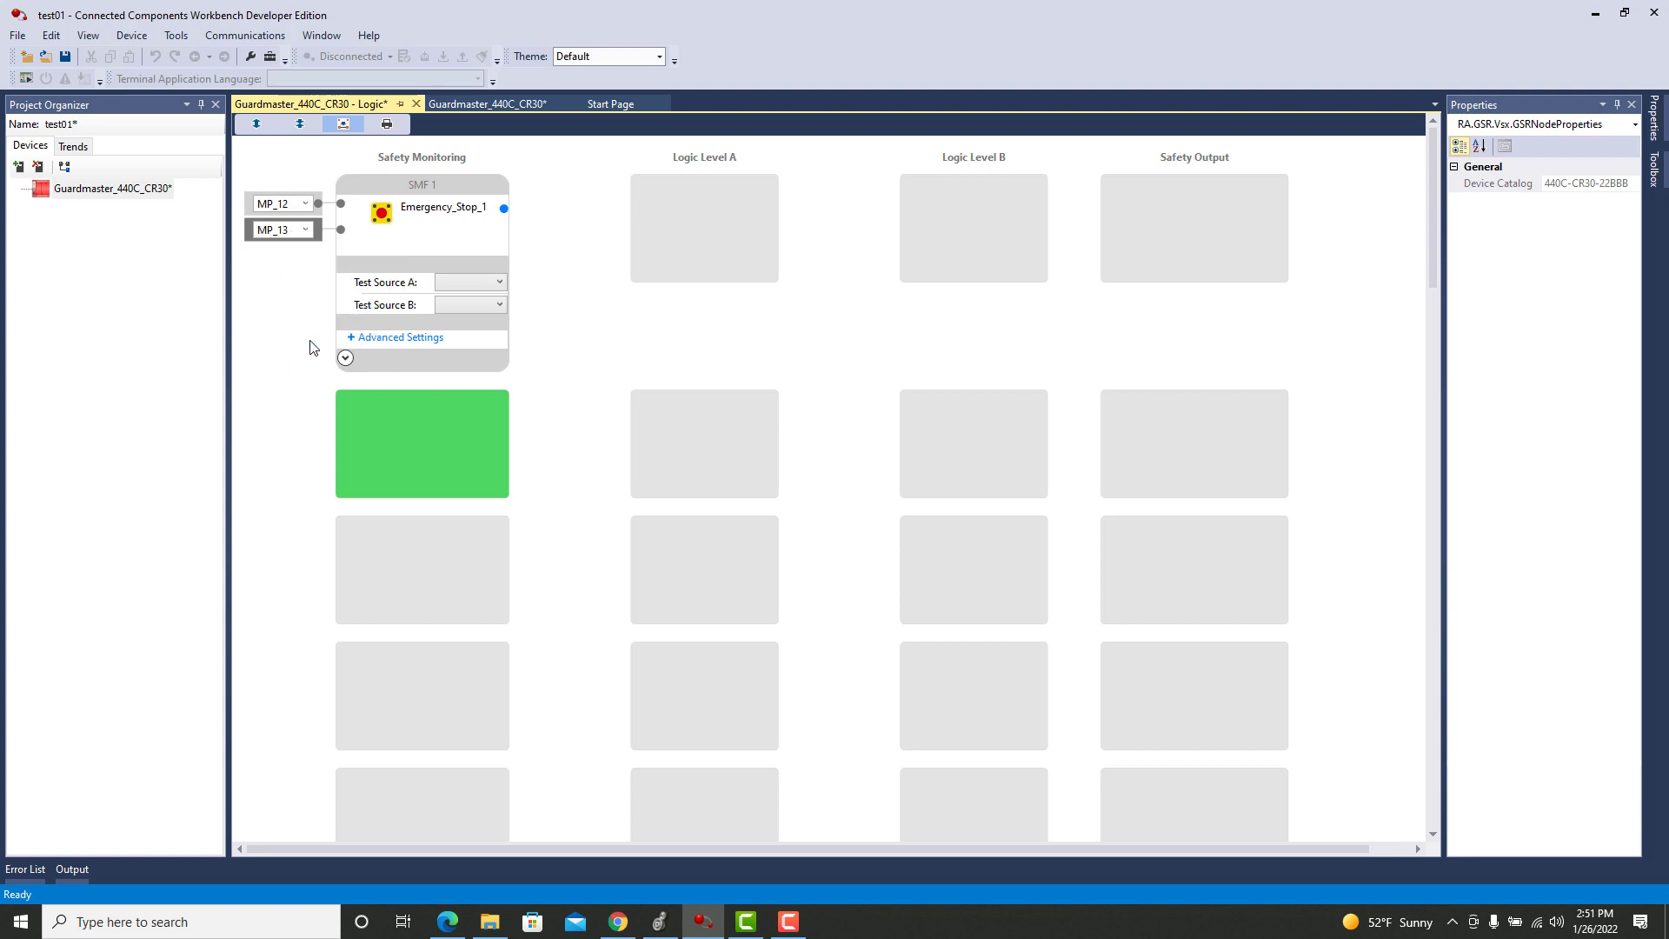
Remove the terminal assignments from both inputs of the Emergency Stop block.
{"action": "left_click", "coordinate": [305, 206]}
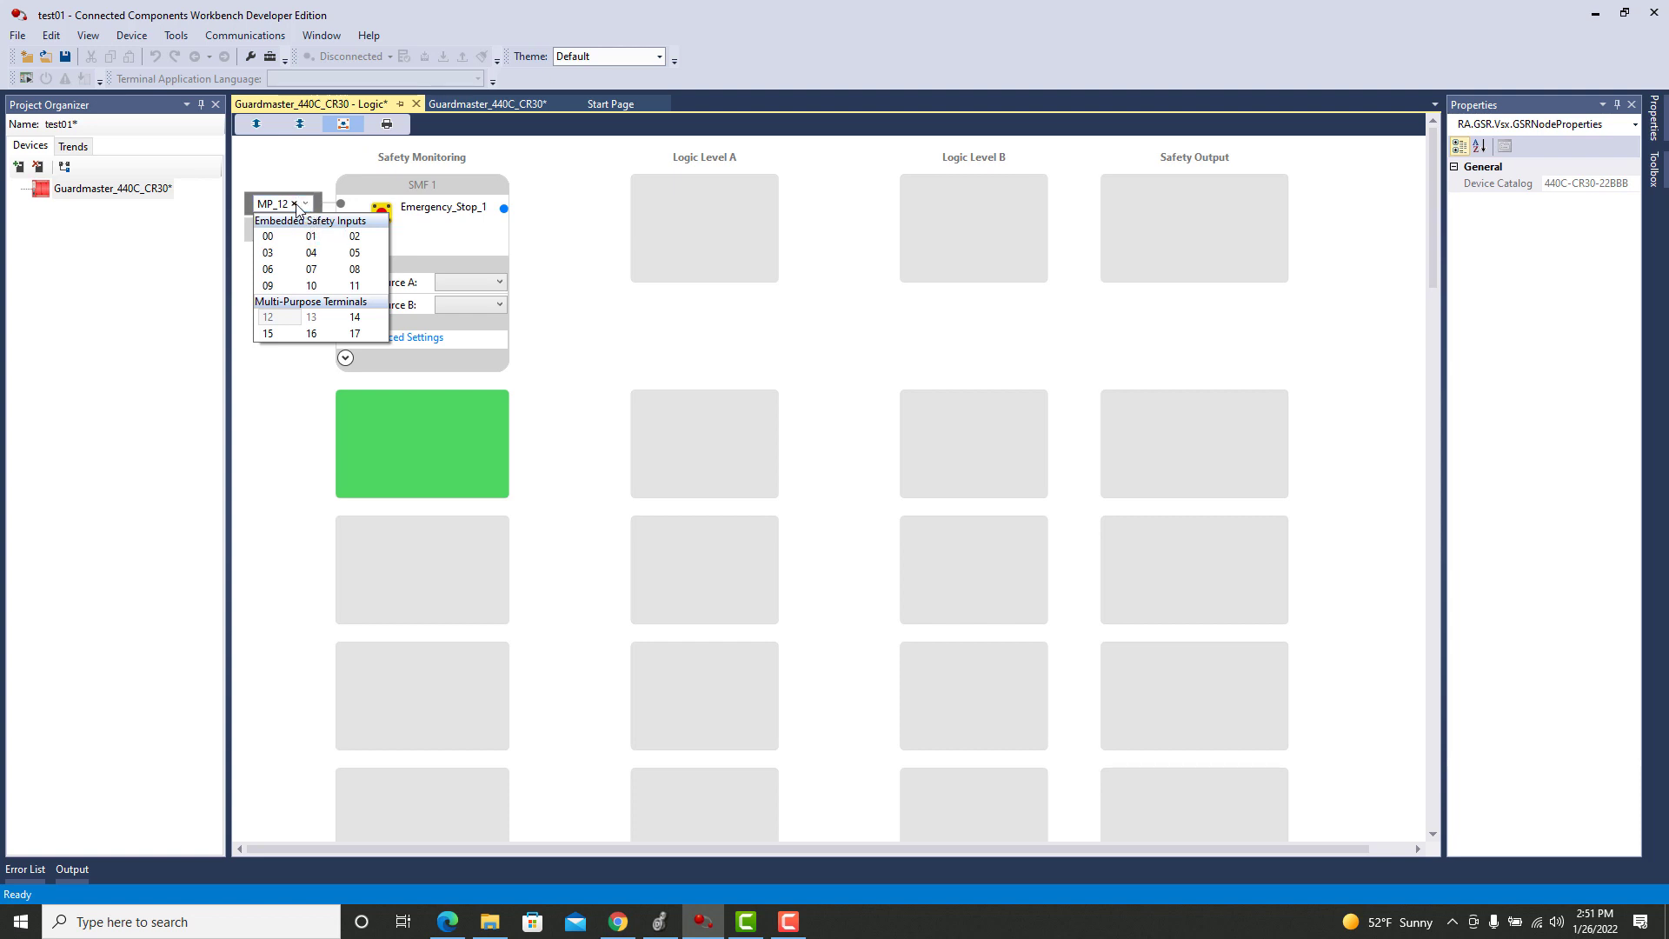
{"action": "left_click", "coordinate": [304, 206]}
{"action": "left_click", "coordinate": [295, 204]}
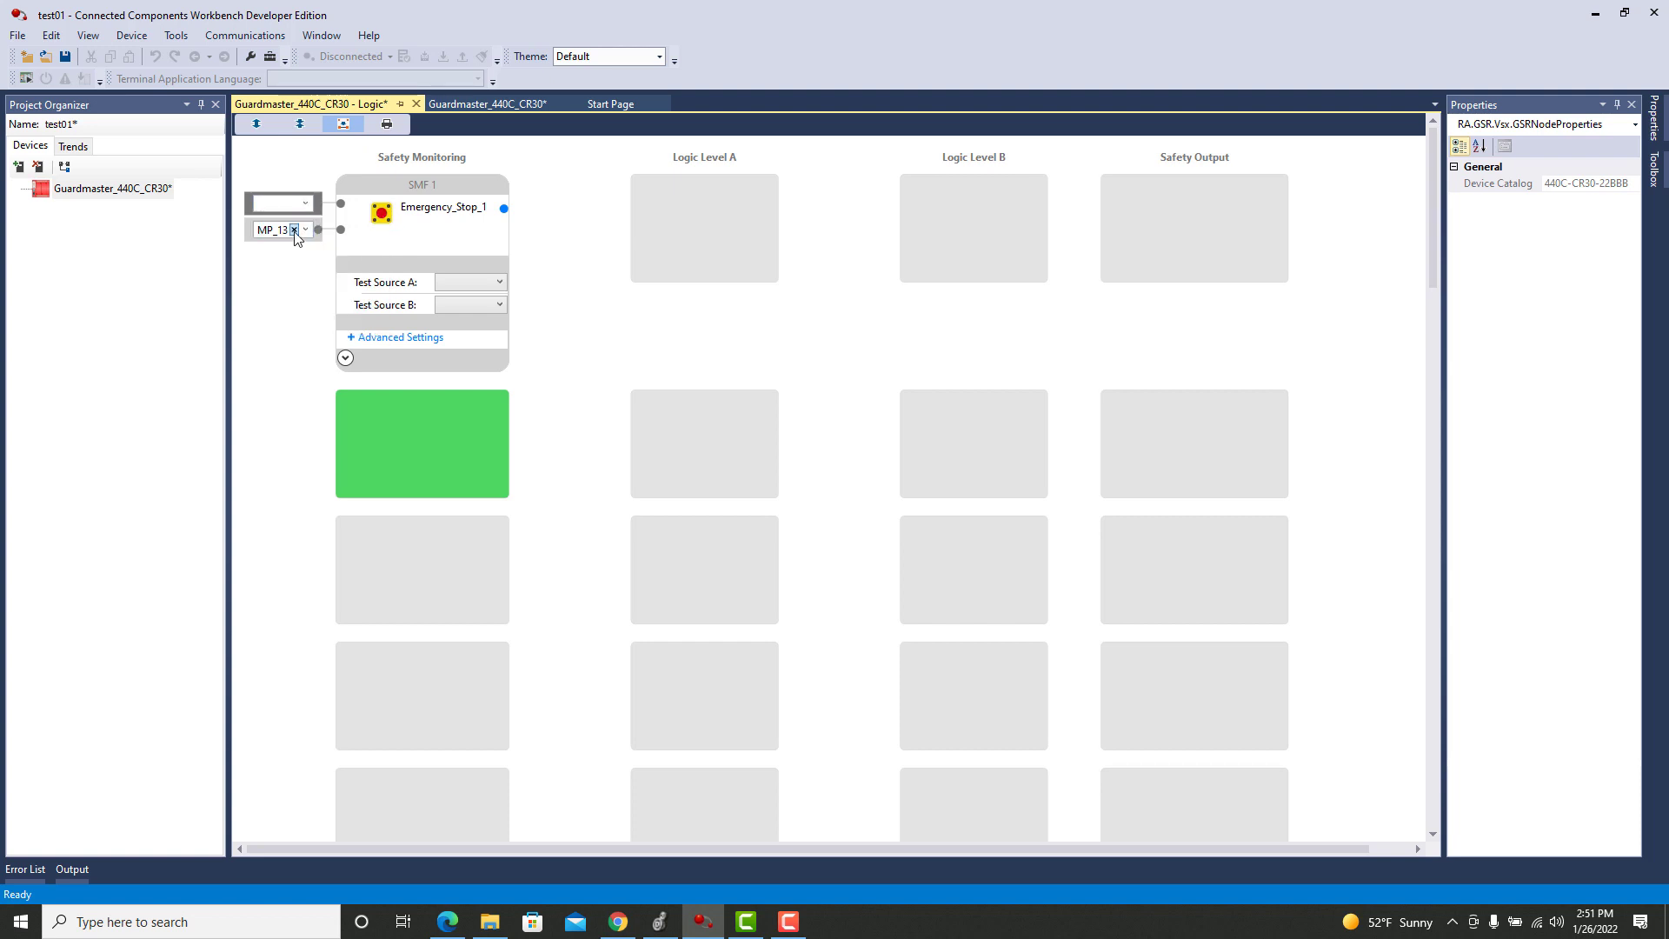
{"action": "left_click", "coordinate": [294, 230]}
Examine which terminals are offered for Test Source A and for the Emergency Stop block's first input.
{"action": "left_click", "coordinate": [499, 282]}
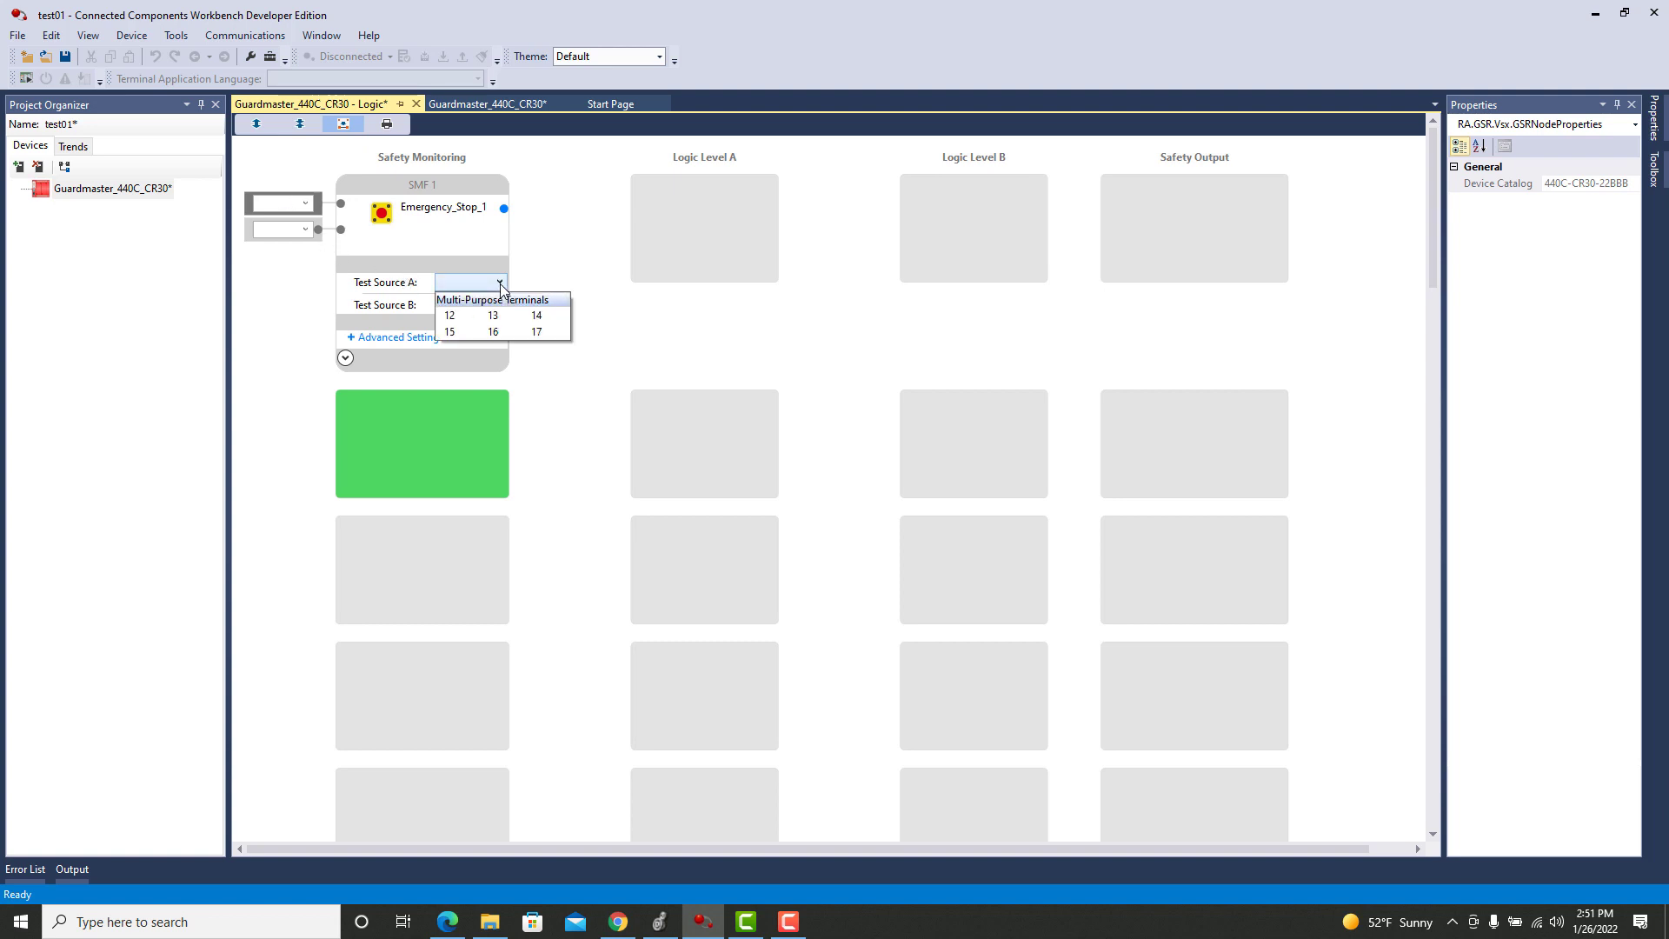
{"action": "left_click", "coordinate": [306, 207]}
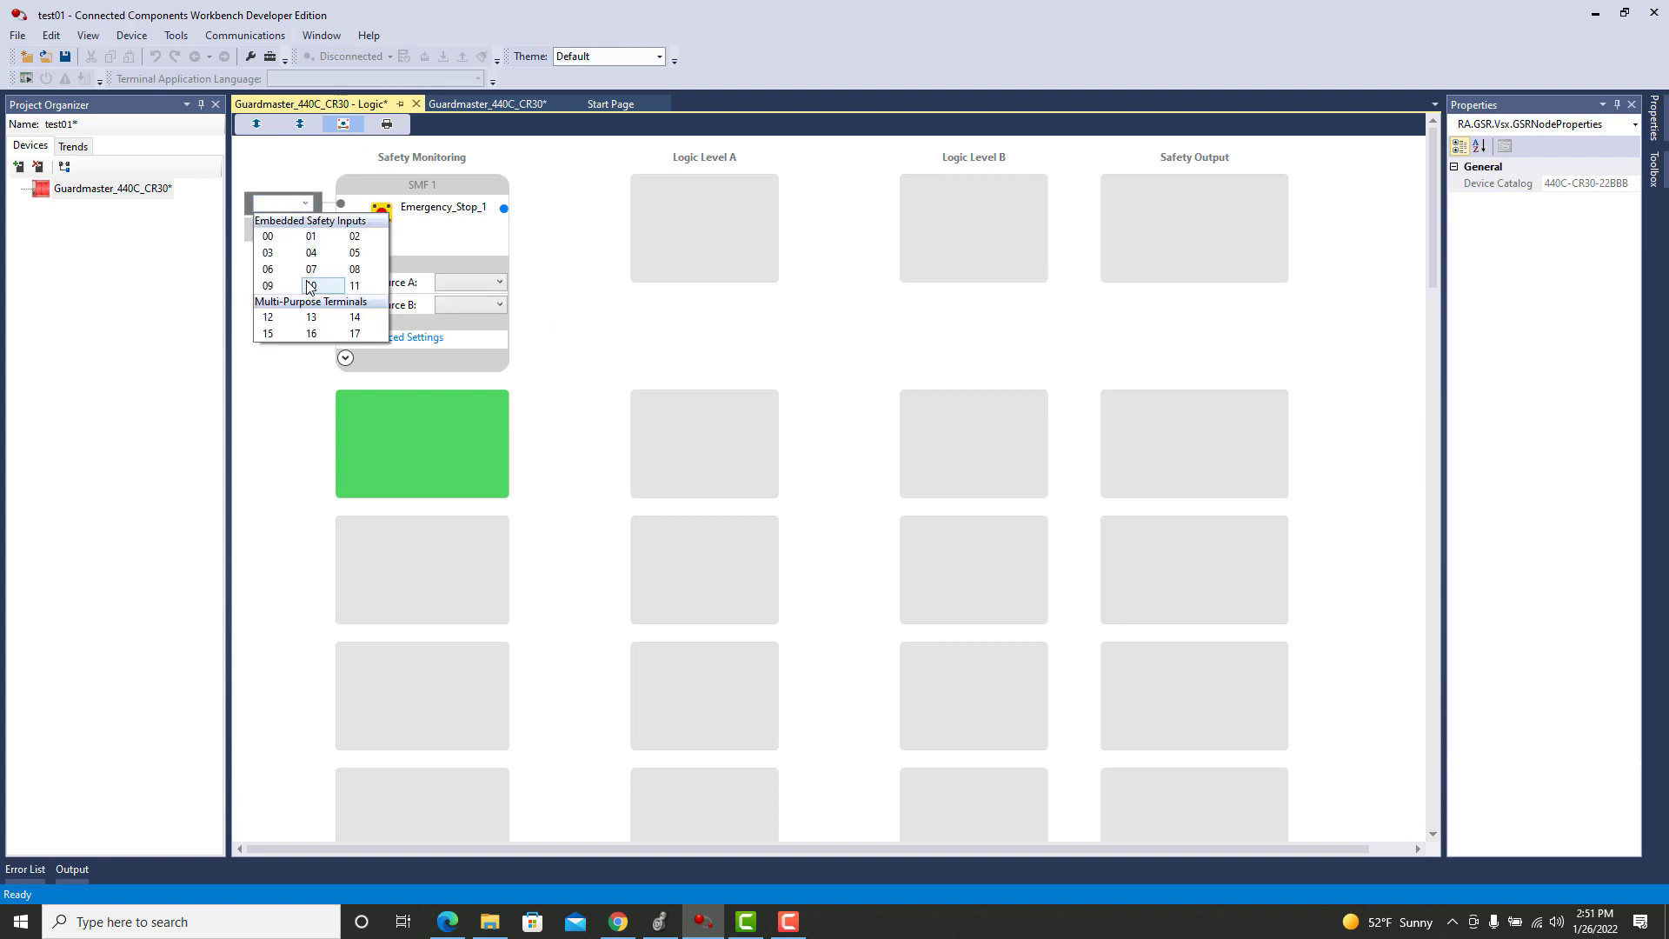
{"action": "left_click", "coordinate": [528, 330]}
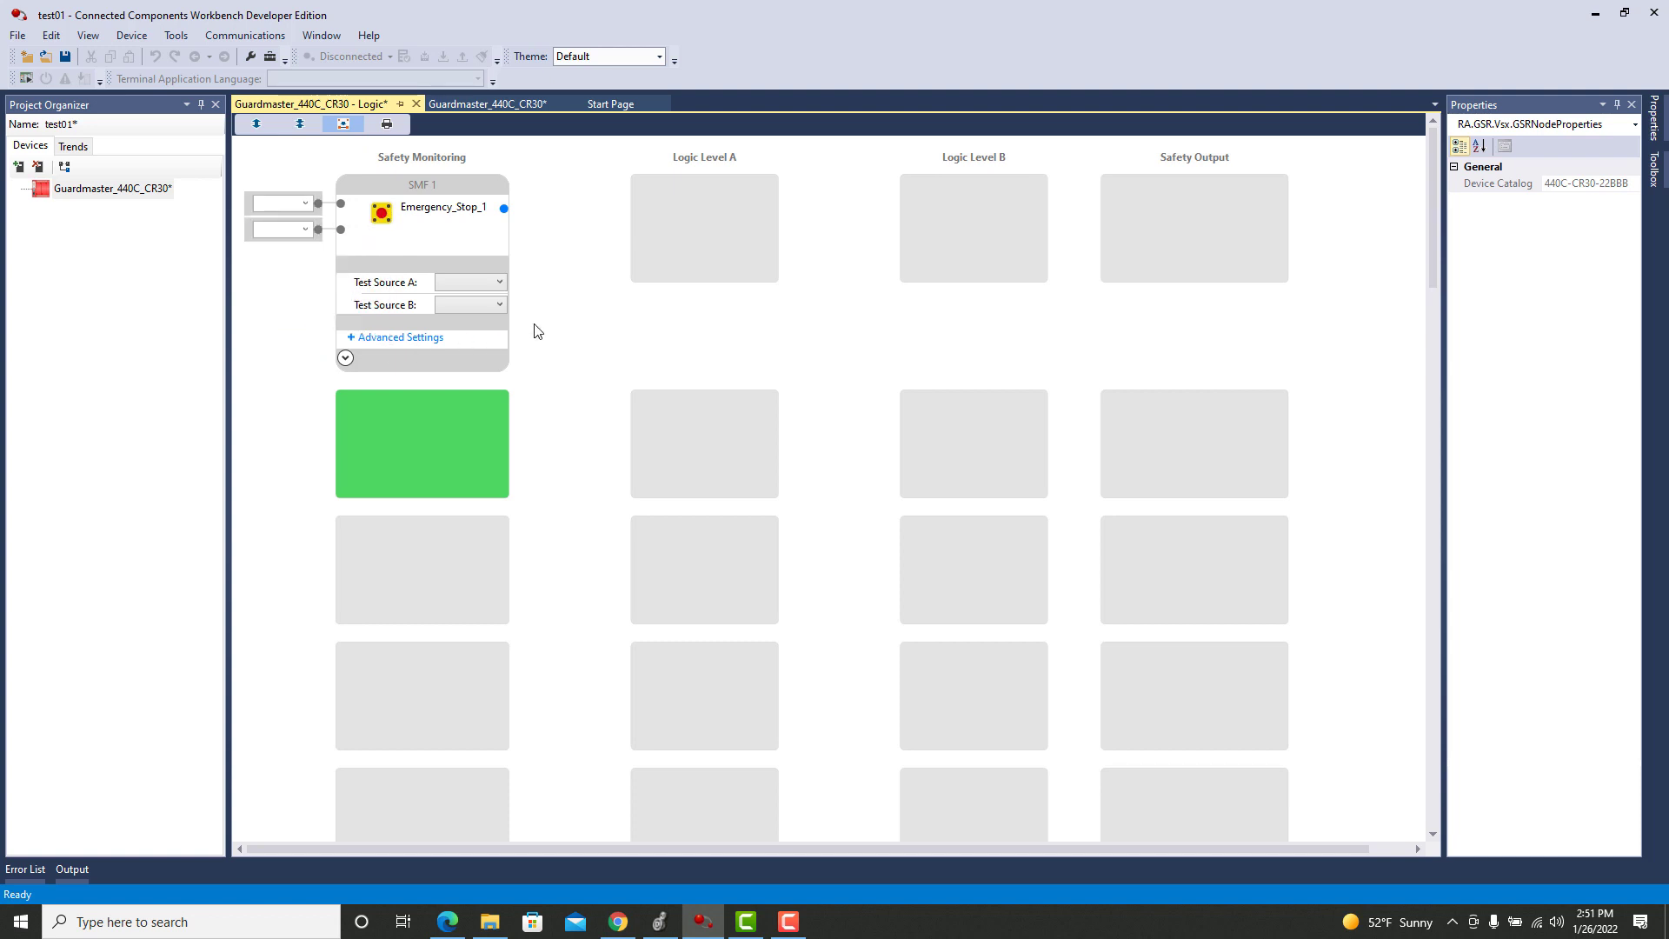
Delete the Emergency Stop block with the empty terminals and add a fresh Emergency Stop block in the first Safety Monitoring slot.
{"action": "left_click", "coordinate": [500, 280]}
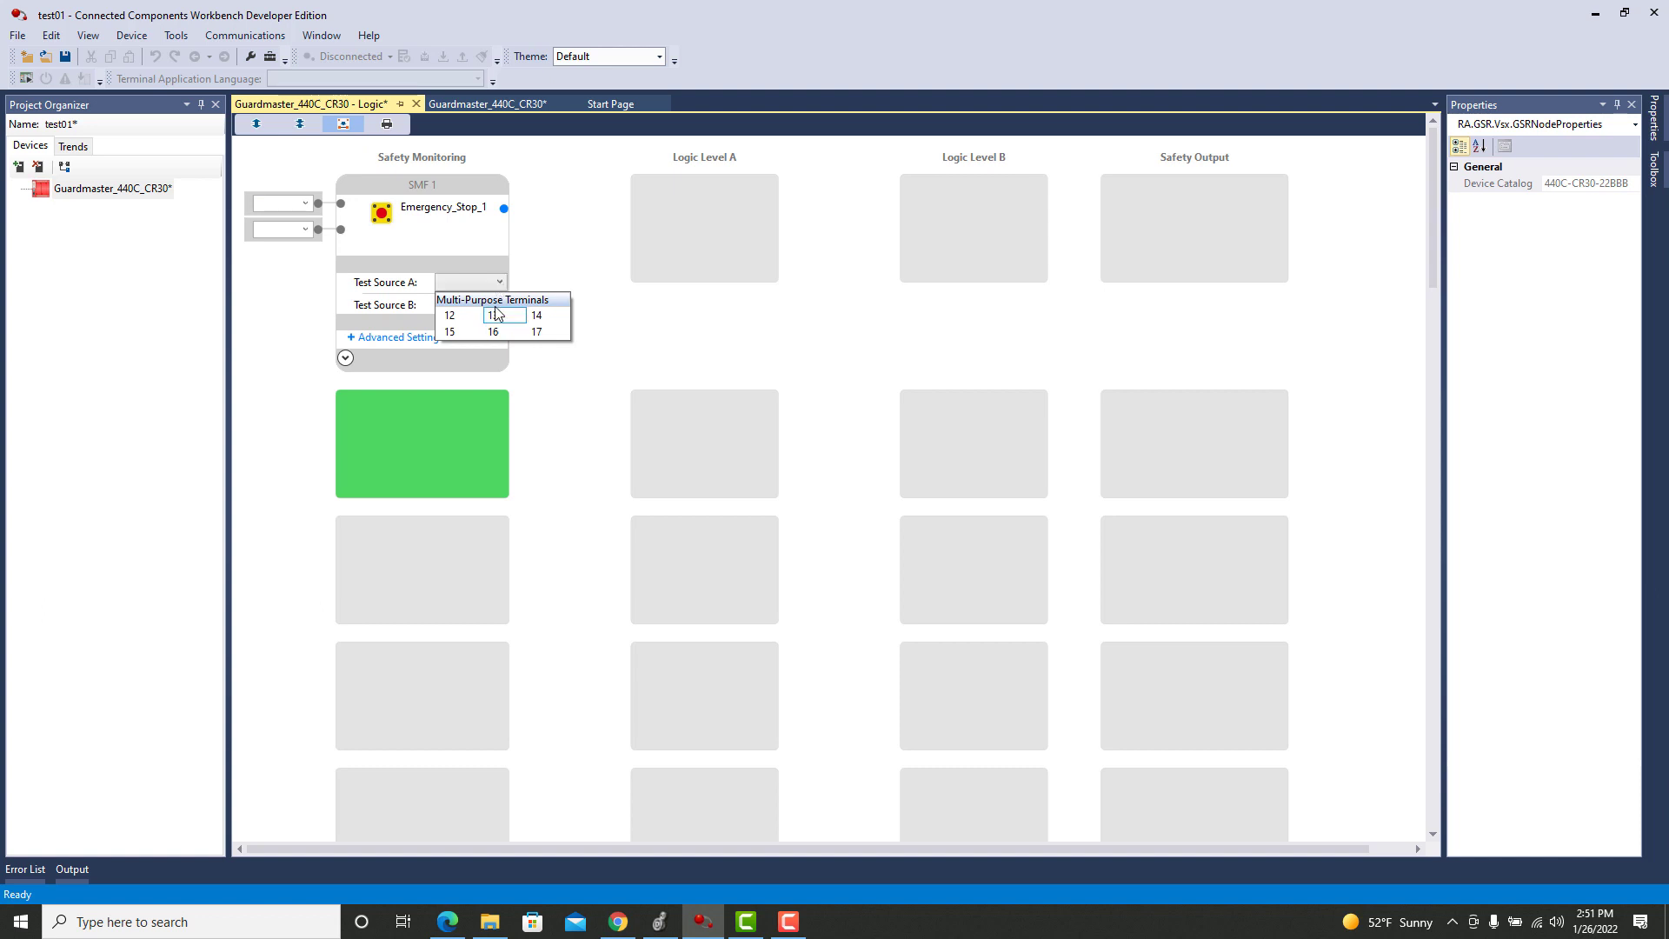
{"action": "left_click", "coordinate": [557, 263]}
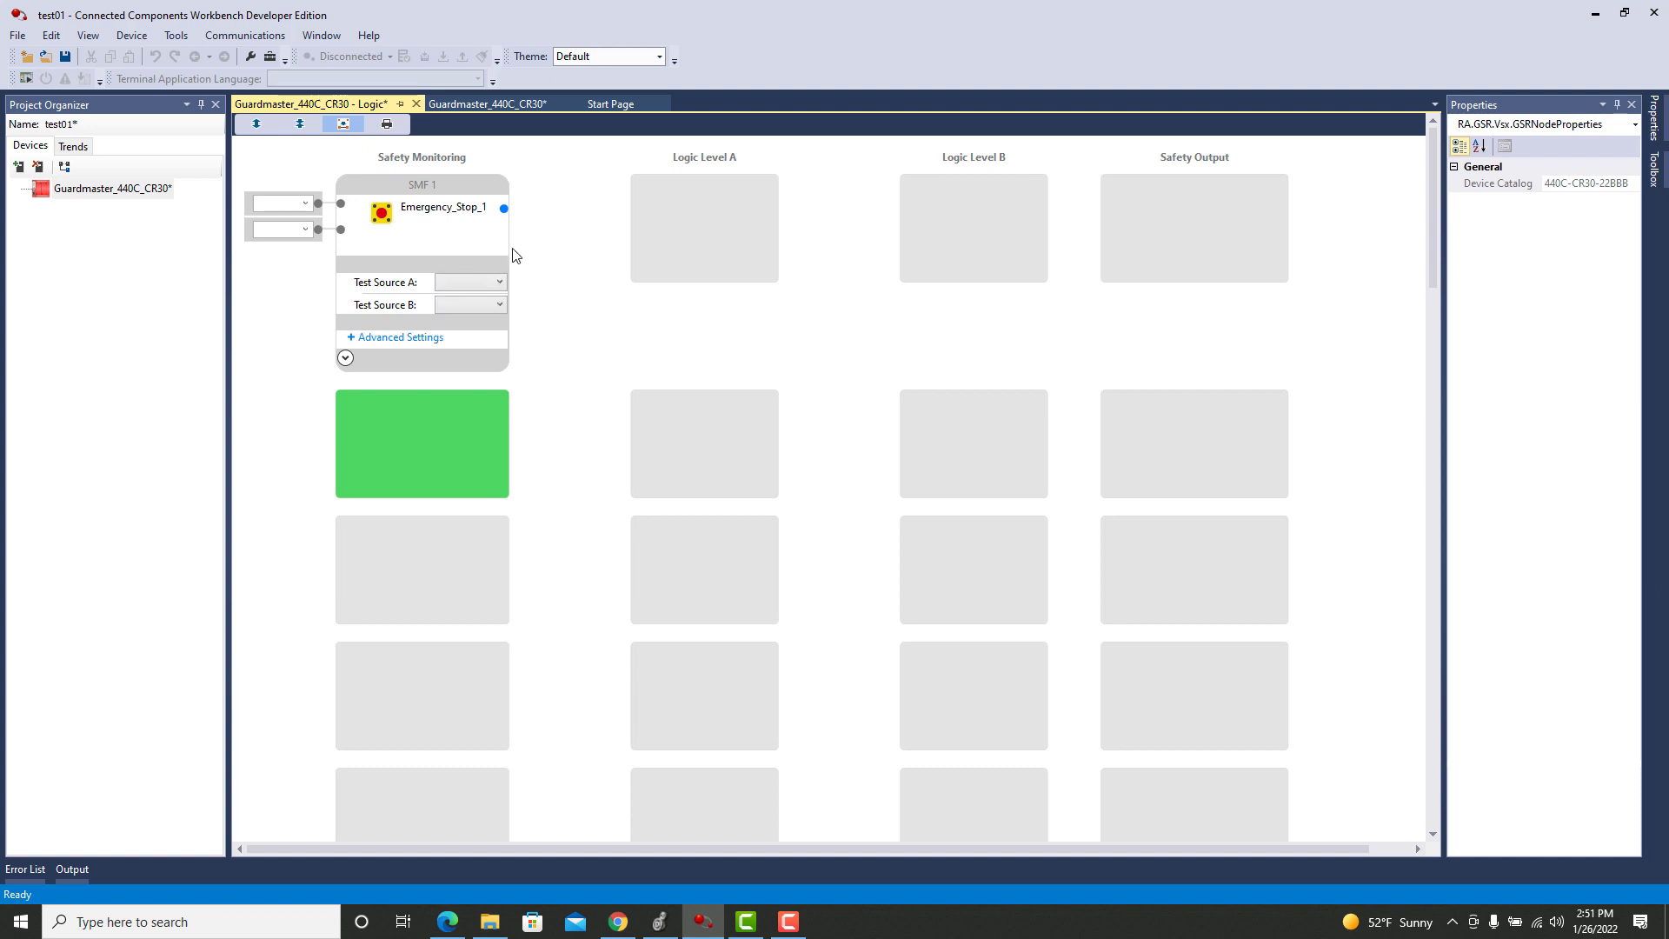
{"action": "left_click", "coordinate": [452, 241]}
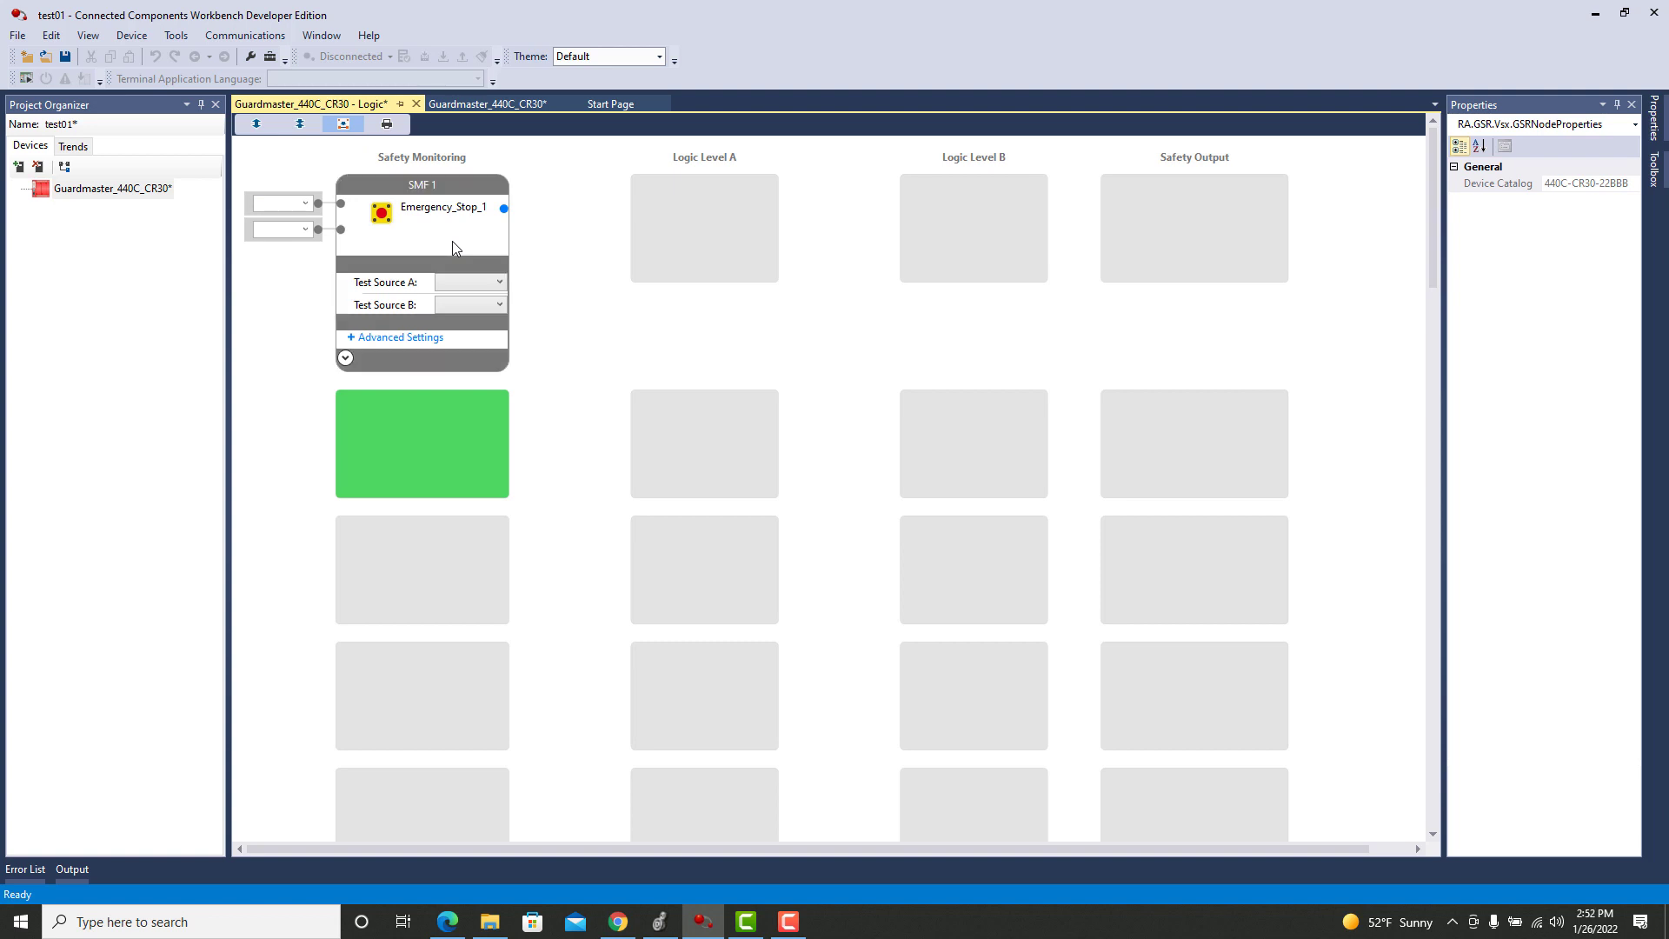
{"action": "key", "text": "Delete"}
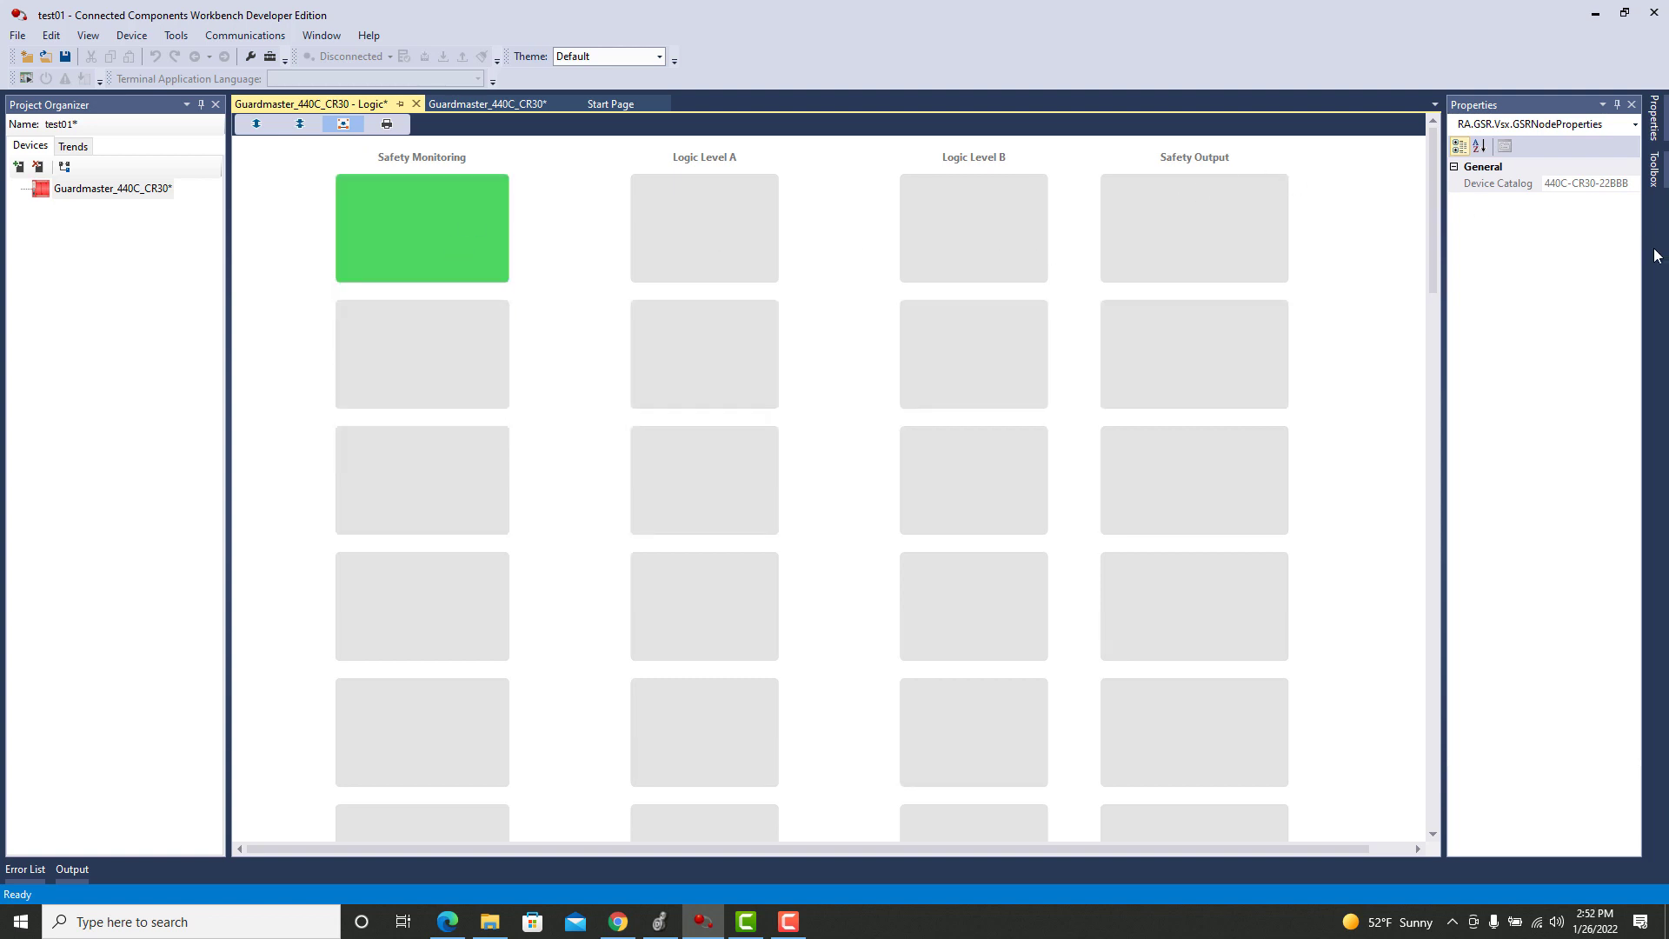
{"action": "left_click", "coordinate": [1656, 153]}
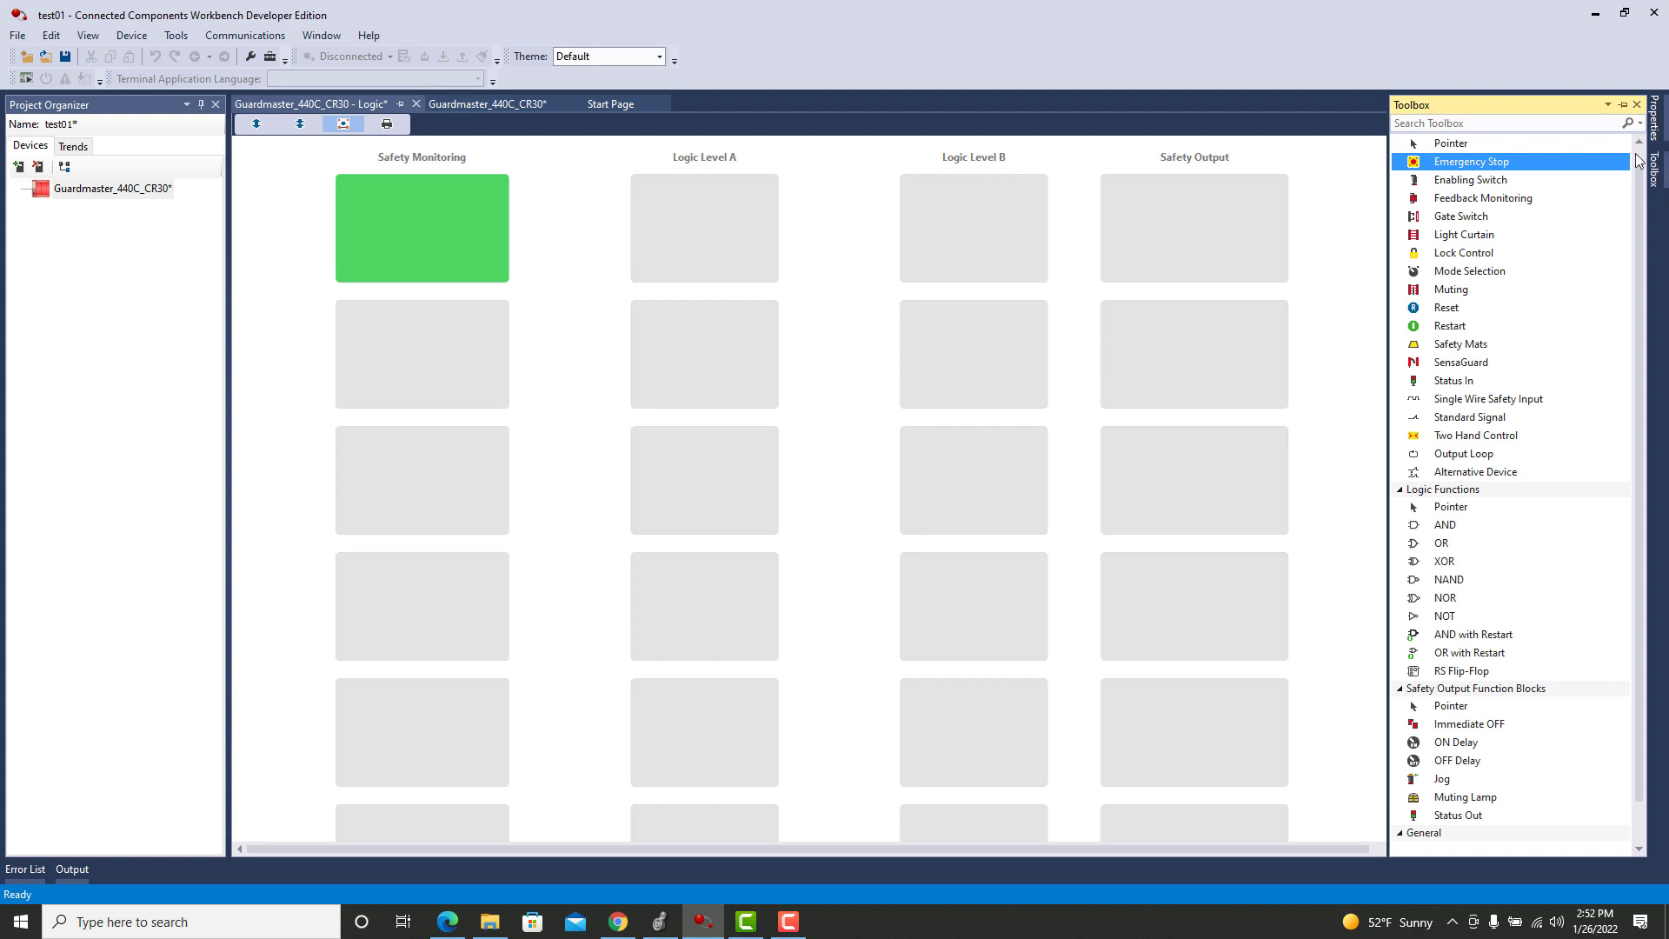
{"action": "left_click", "coordinate": [1458, 165]}
{"action": "double_click", "coordinate": [1459, 165]}
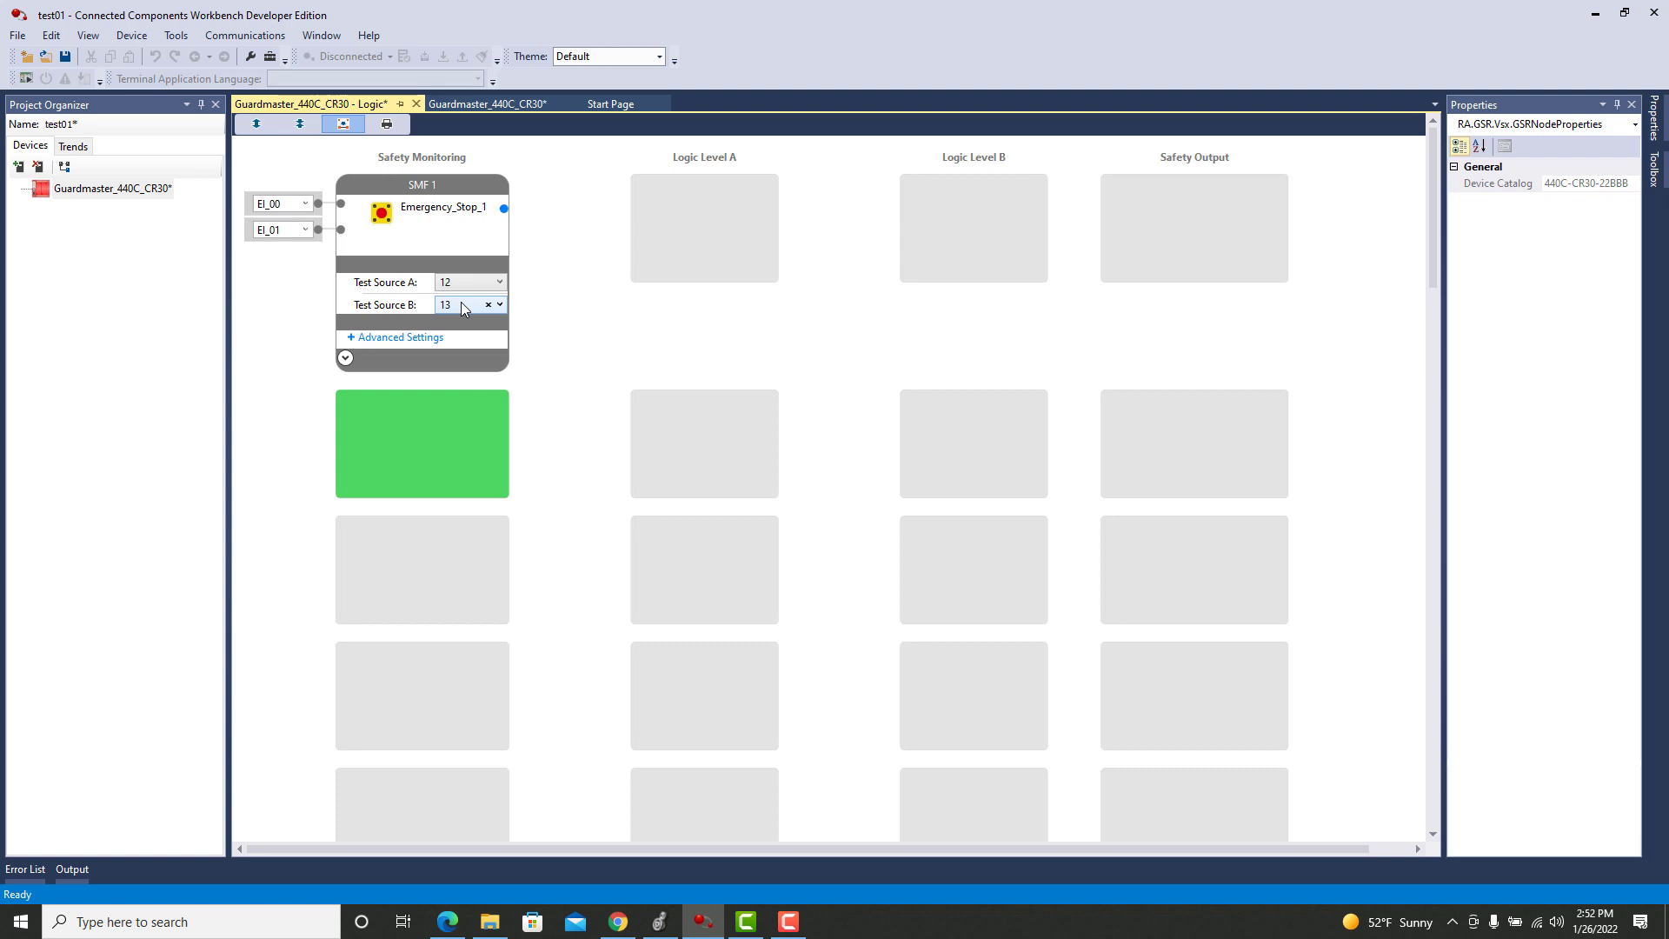
Clear Test Source B and the second input's terminal on the Emergency Stop block.
{"action": "left_click", "coordinate": [489, 305]}
{"action": "left_click", "coordinate": [306, 232]}
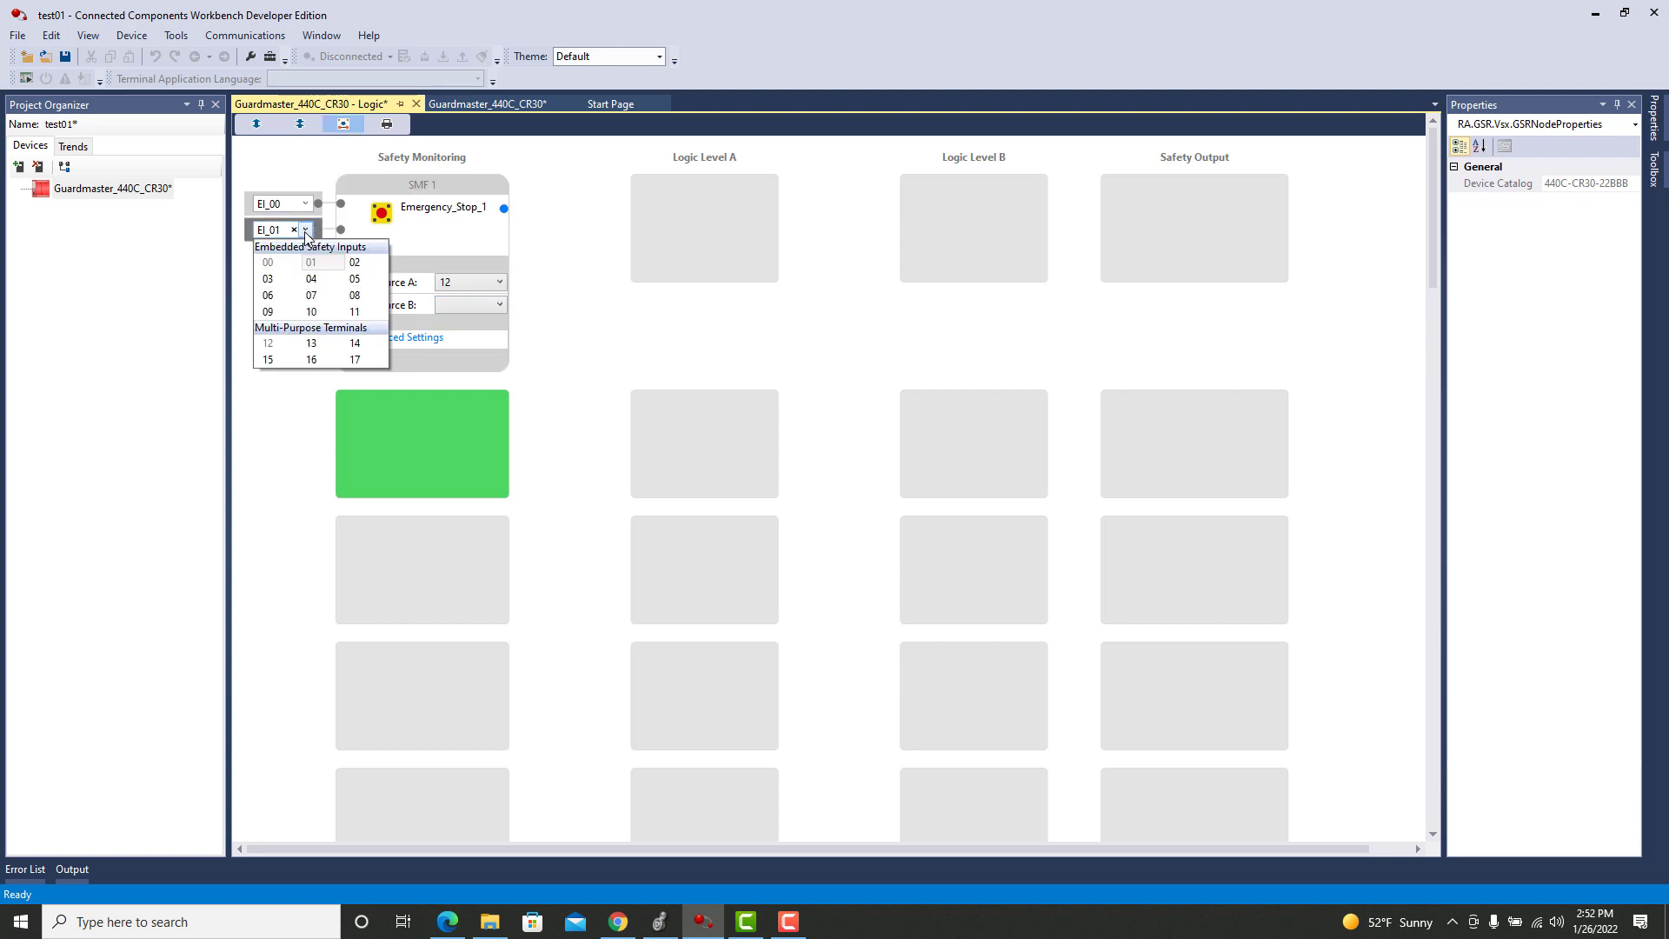
{"action": "left_click", "coordinate": [295, 230]}
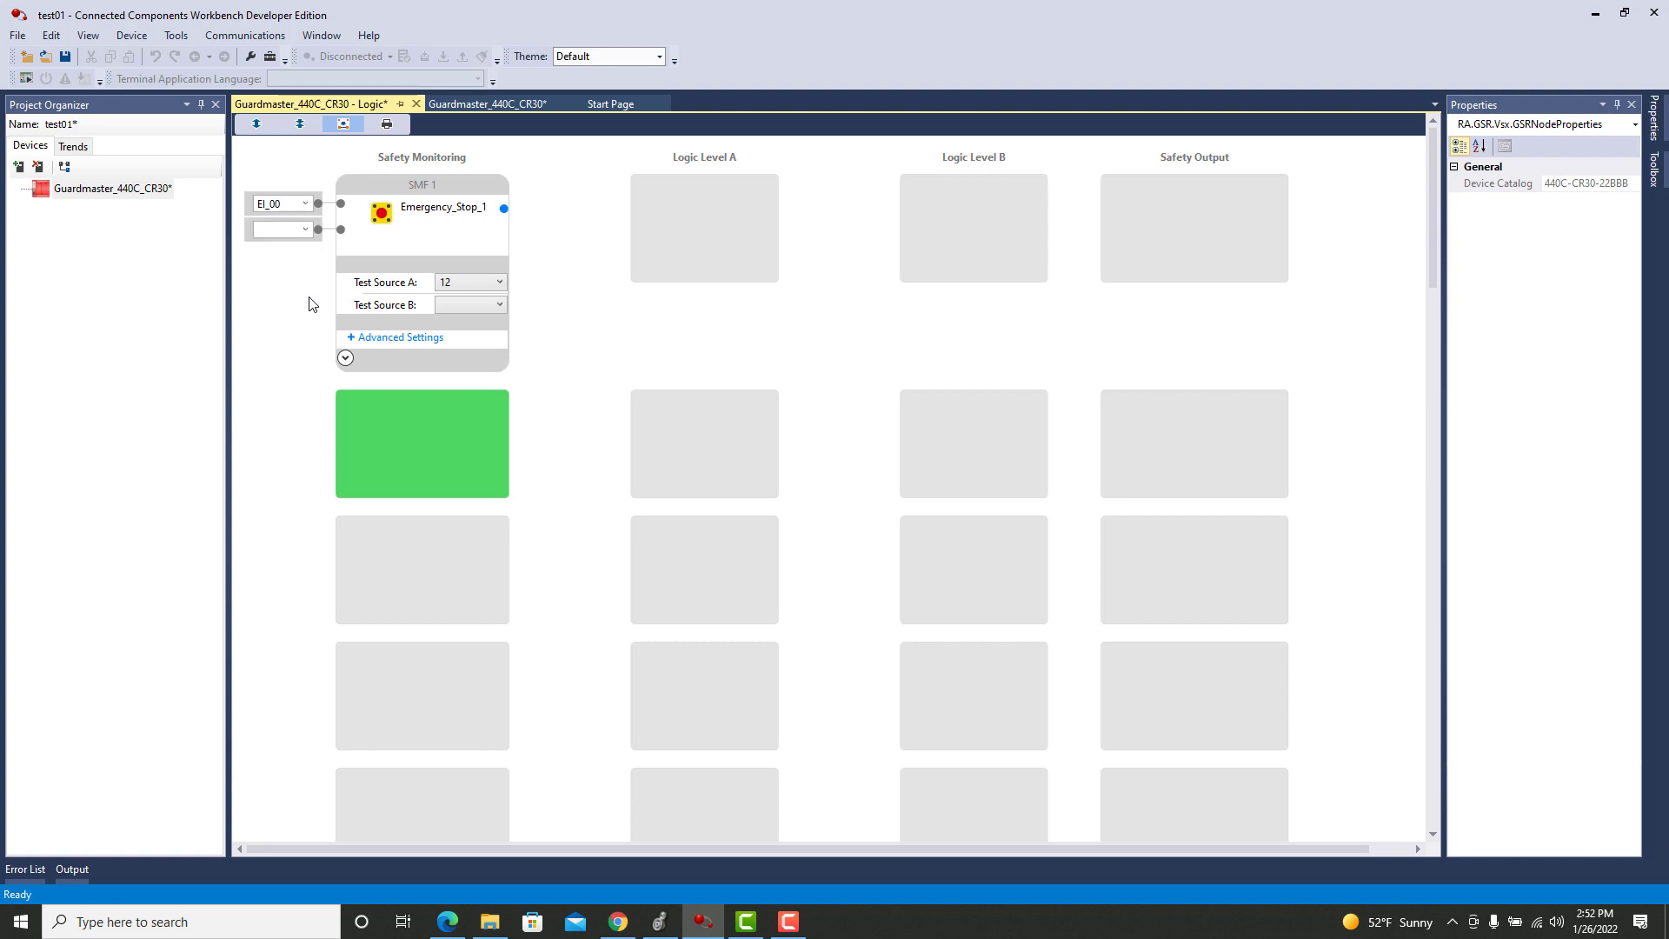
Expand the Emergency Stop block's advanced settings, set Inputs to 1 N.C., and check the terminals offered for Test Source A.
{"action": "left_click", "coordinate": [356, 339]}
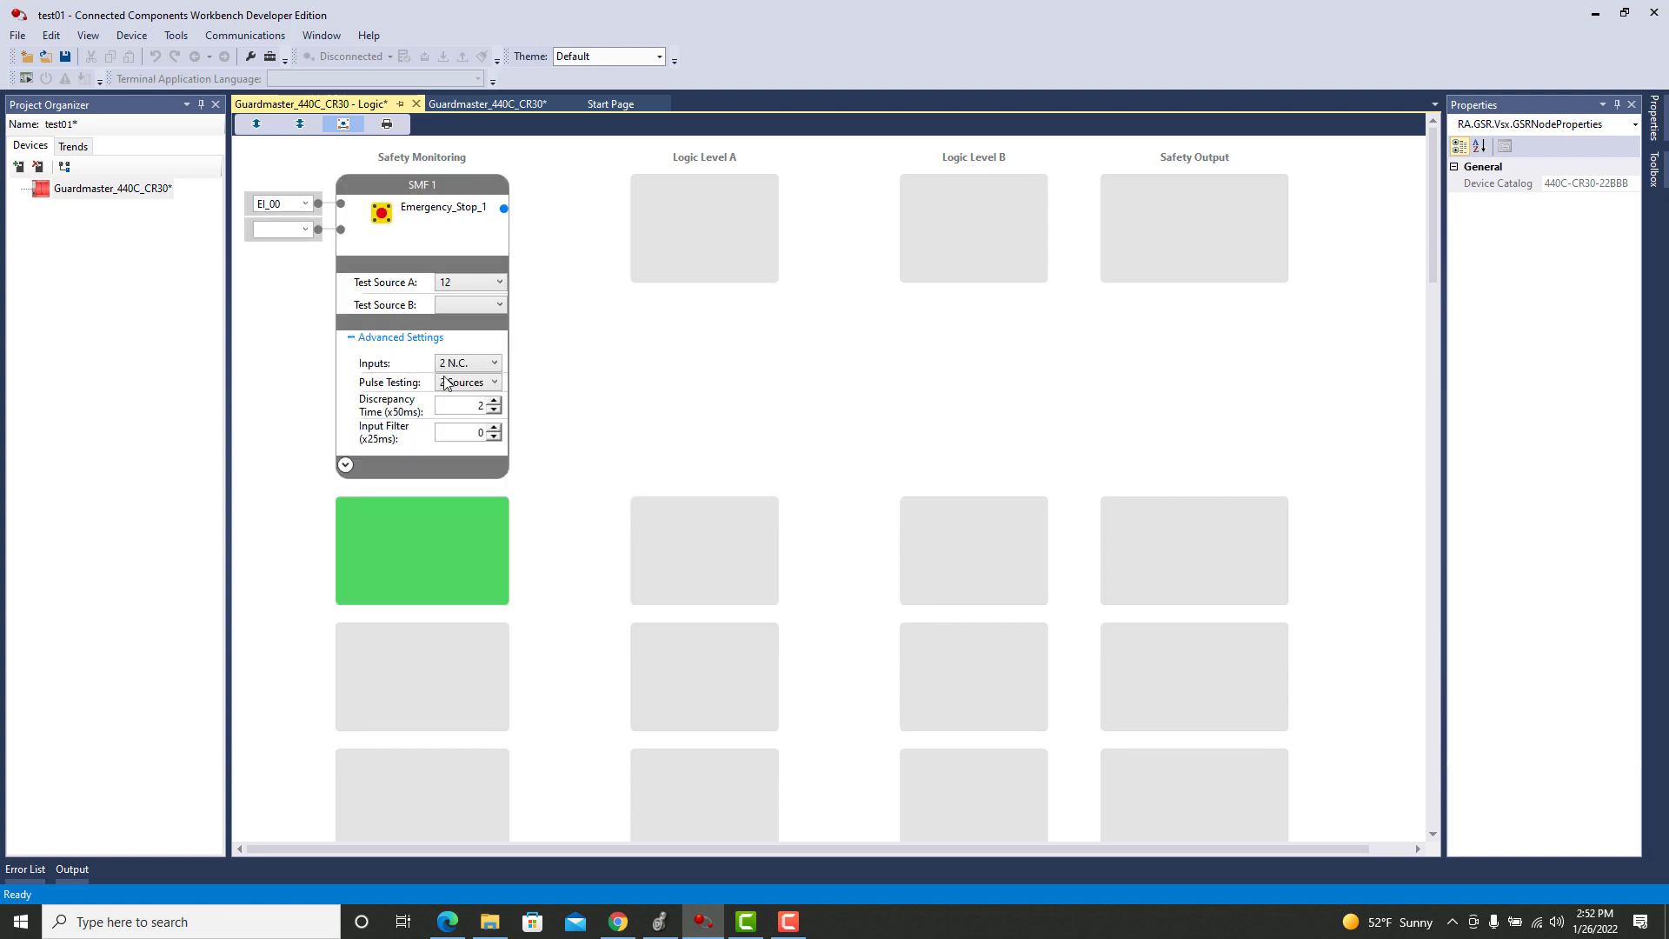
{"action": "left_click", "coordinate": [493, 363]}
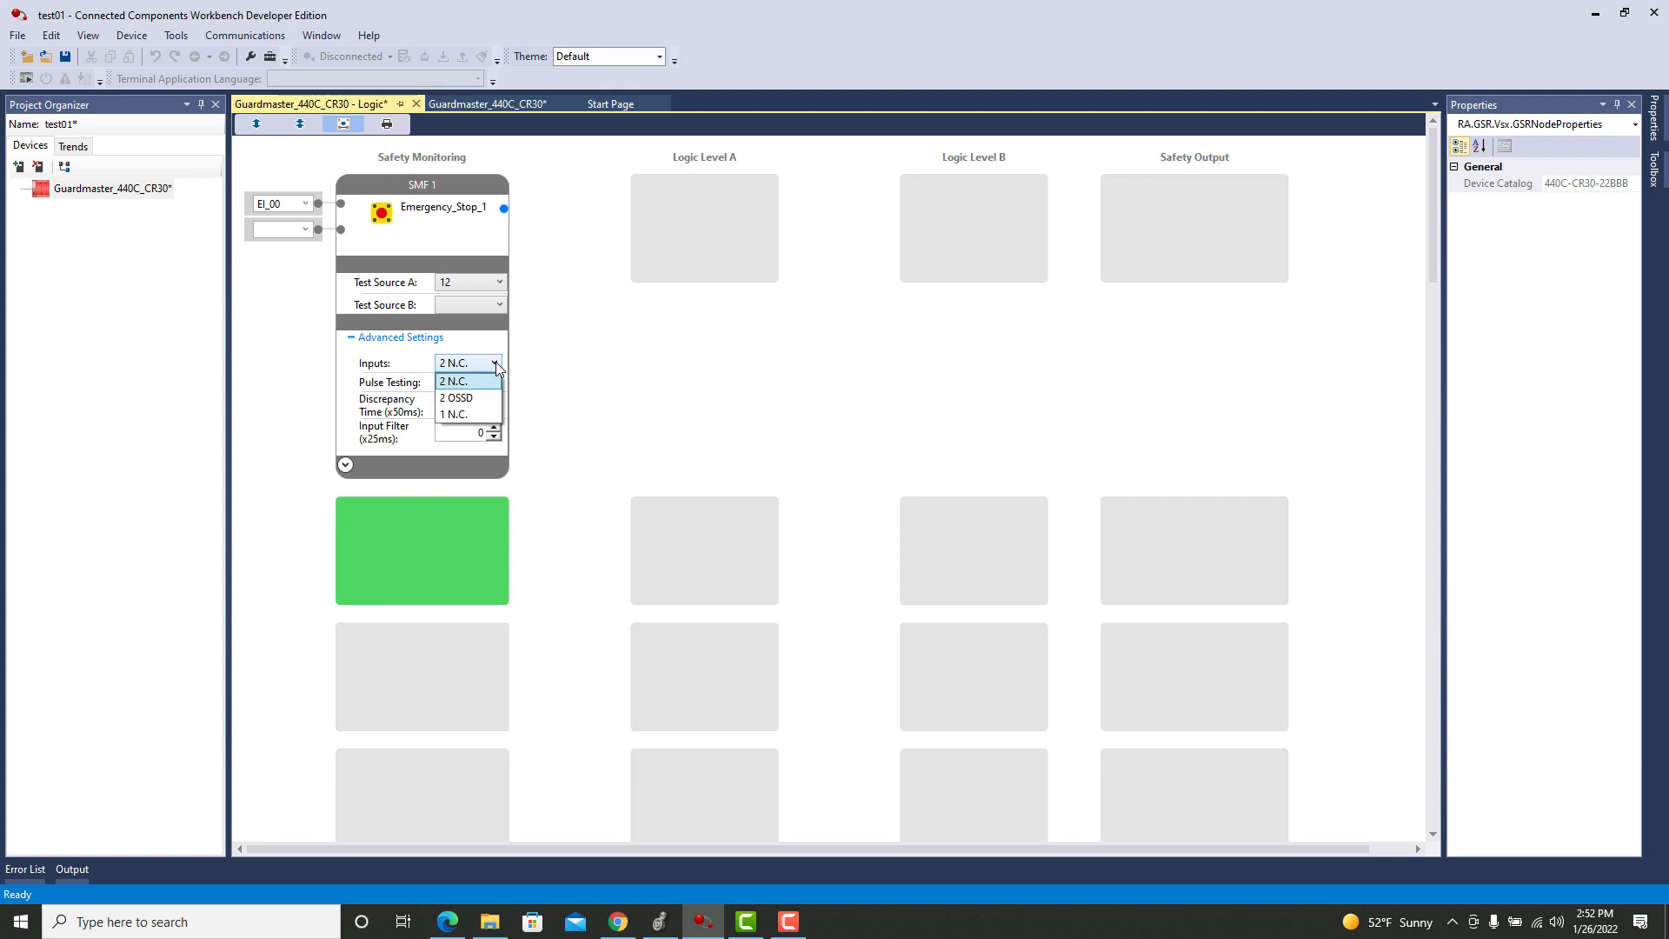
{"action": "left_click", "coordinate": [456, 414]}
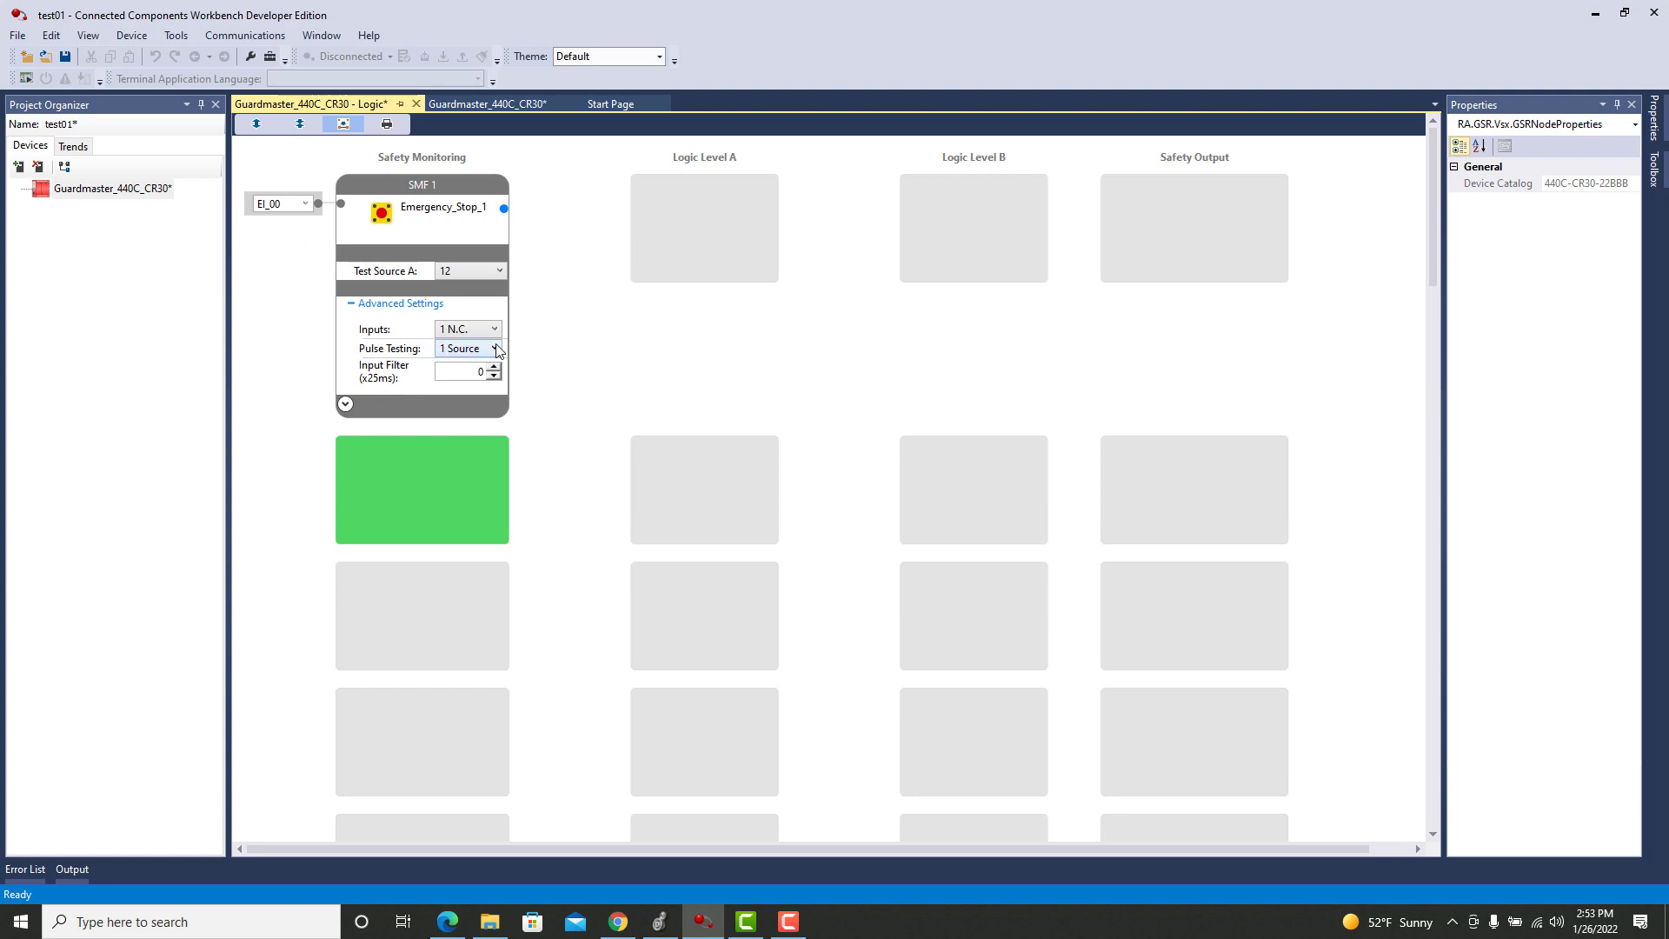
{"action": "left_click", "coordinate": [500, 272]}
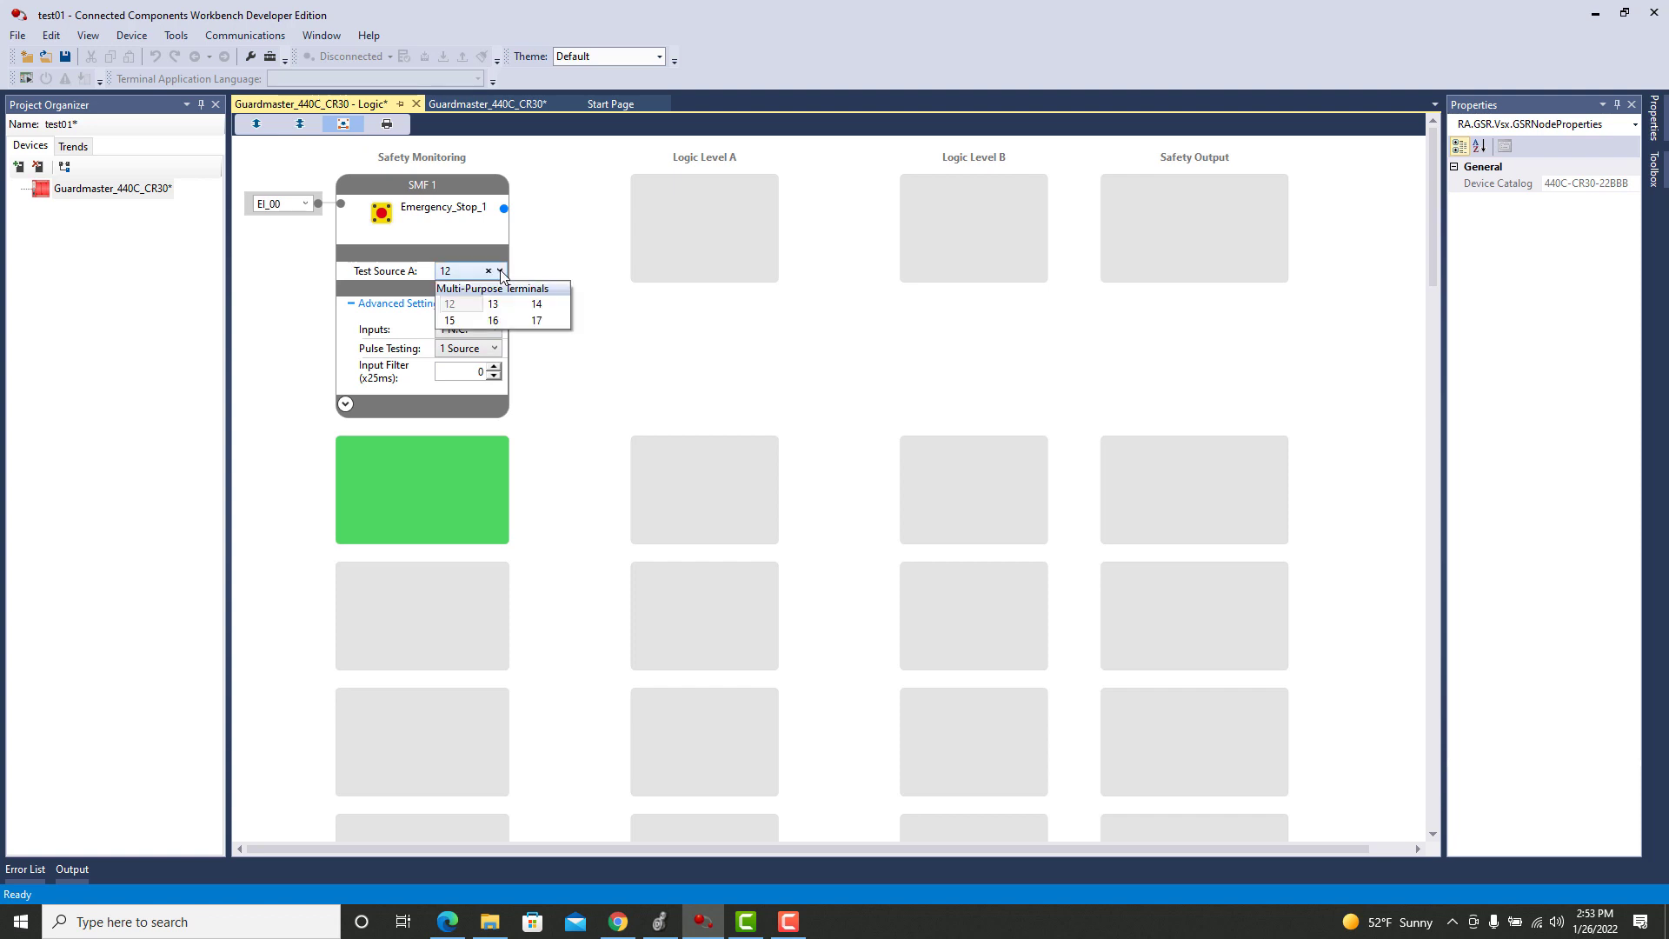
{"action": "left_click", "coordinate": [538, 279]}
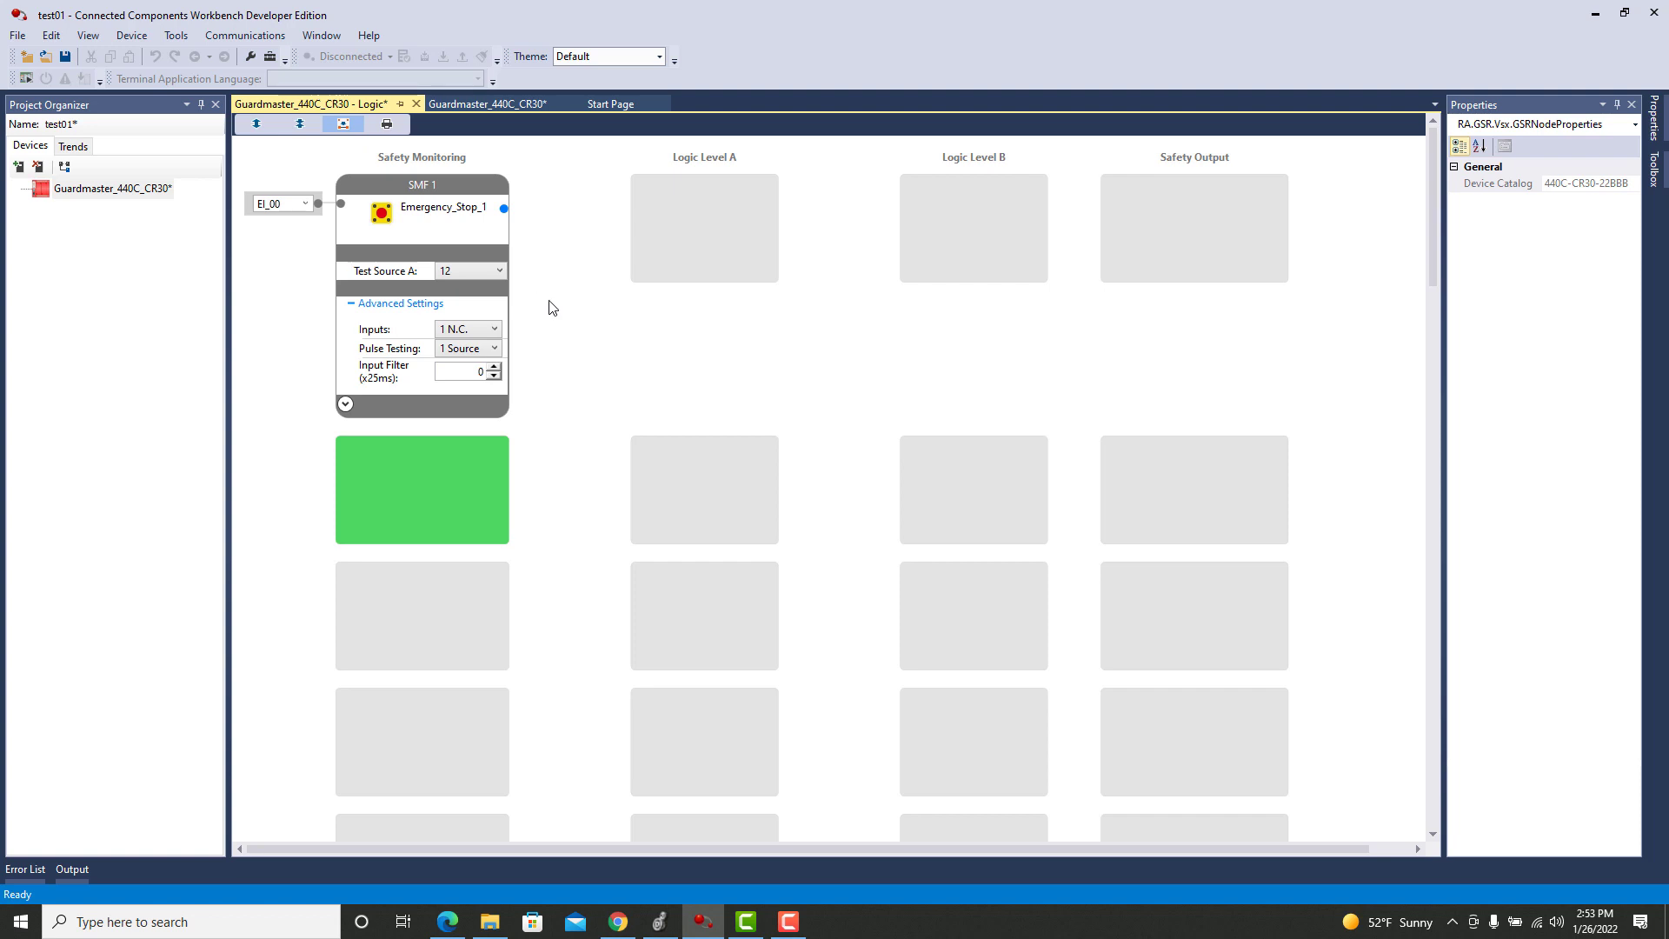
Try the 2 OSSD input type on the Emergency Stop block and return Inputs to 2 N.C.
{"action": "left_click", "coordinate": [494, 330]}
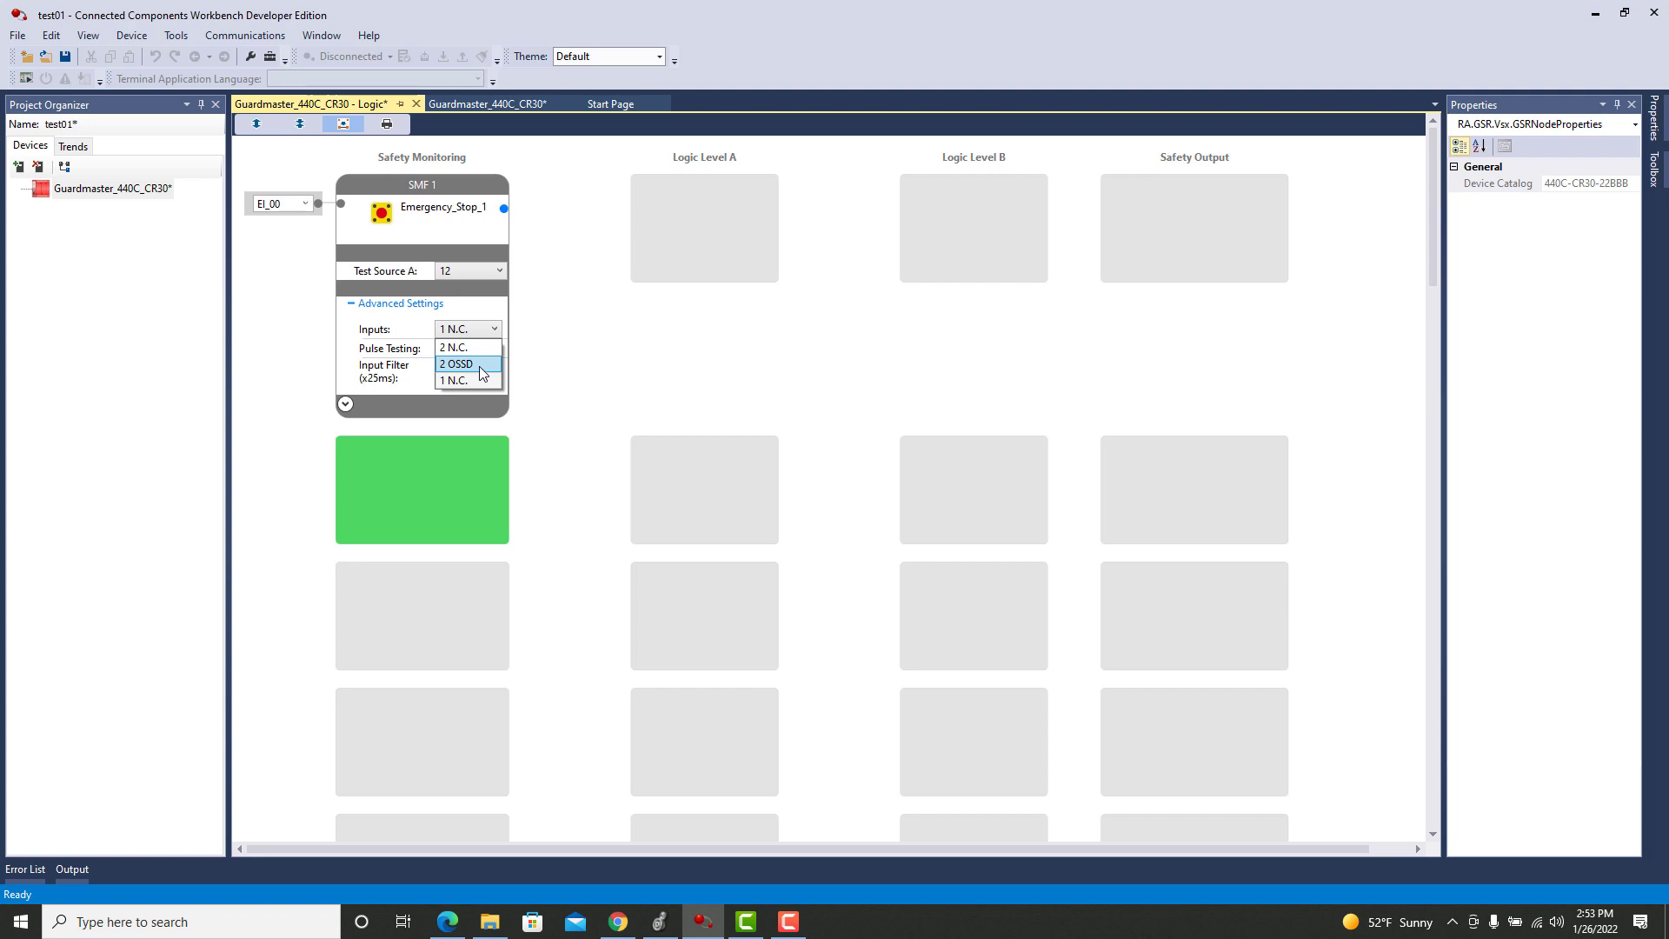
{"action": "left_click", "coordinate": [481, 365]}
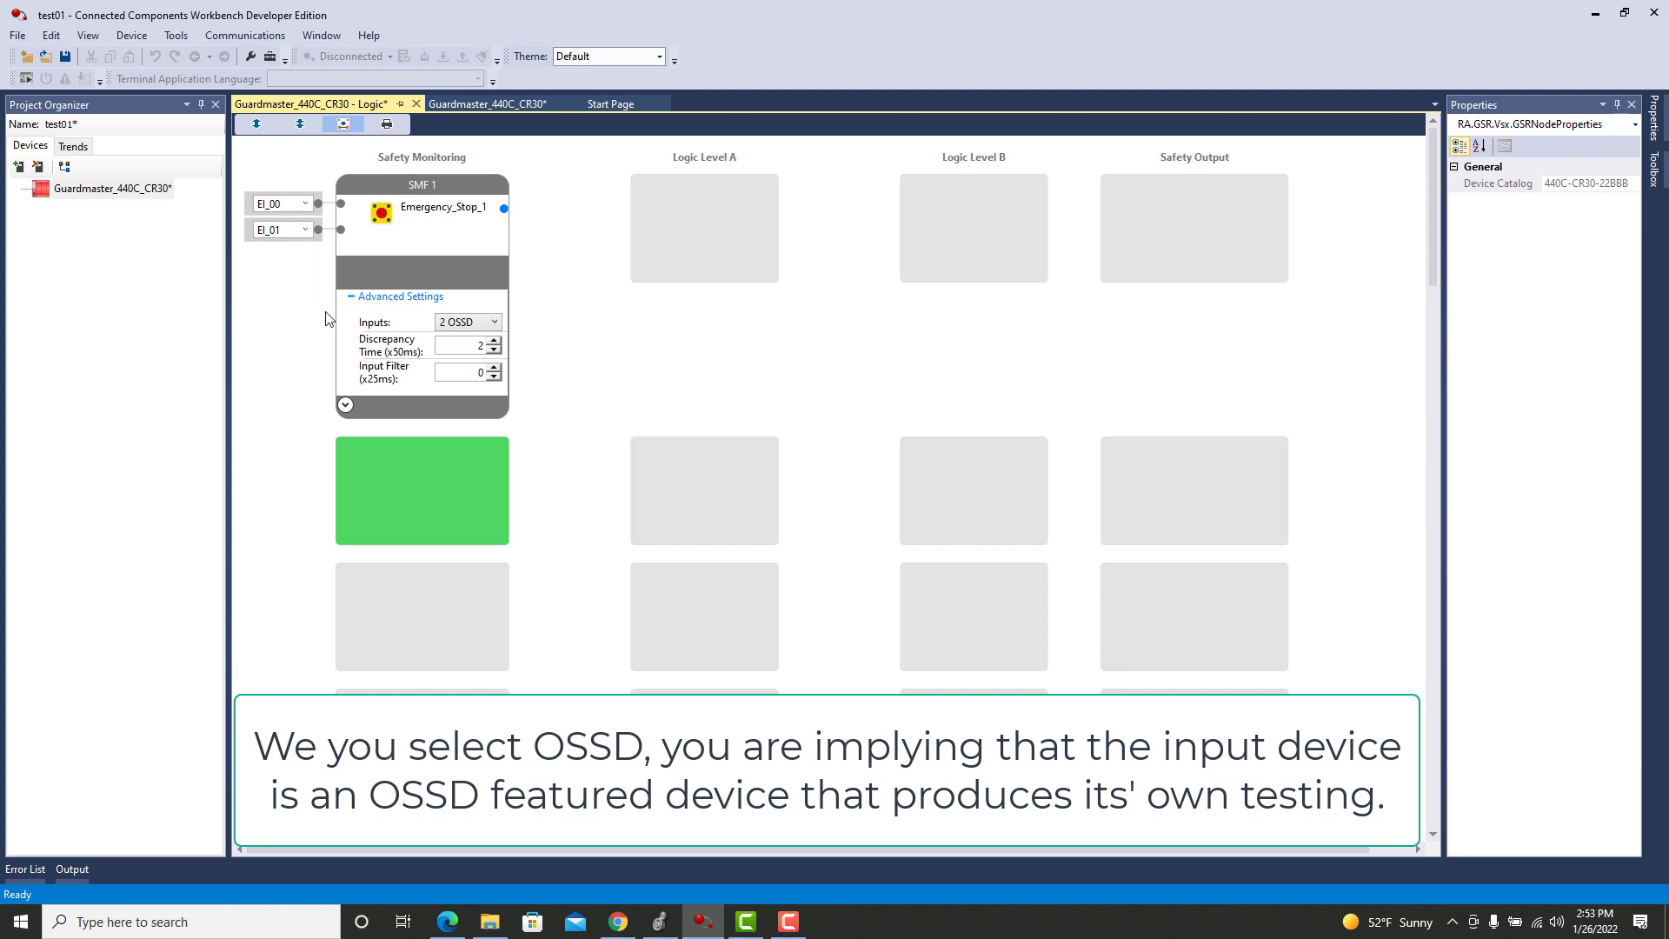
{"action": "left_click", "coordinate": [493, 322]}
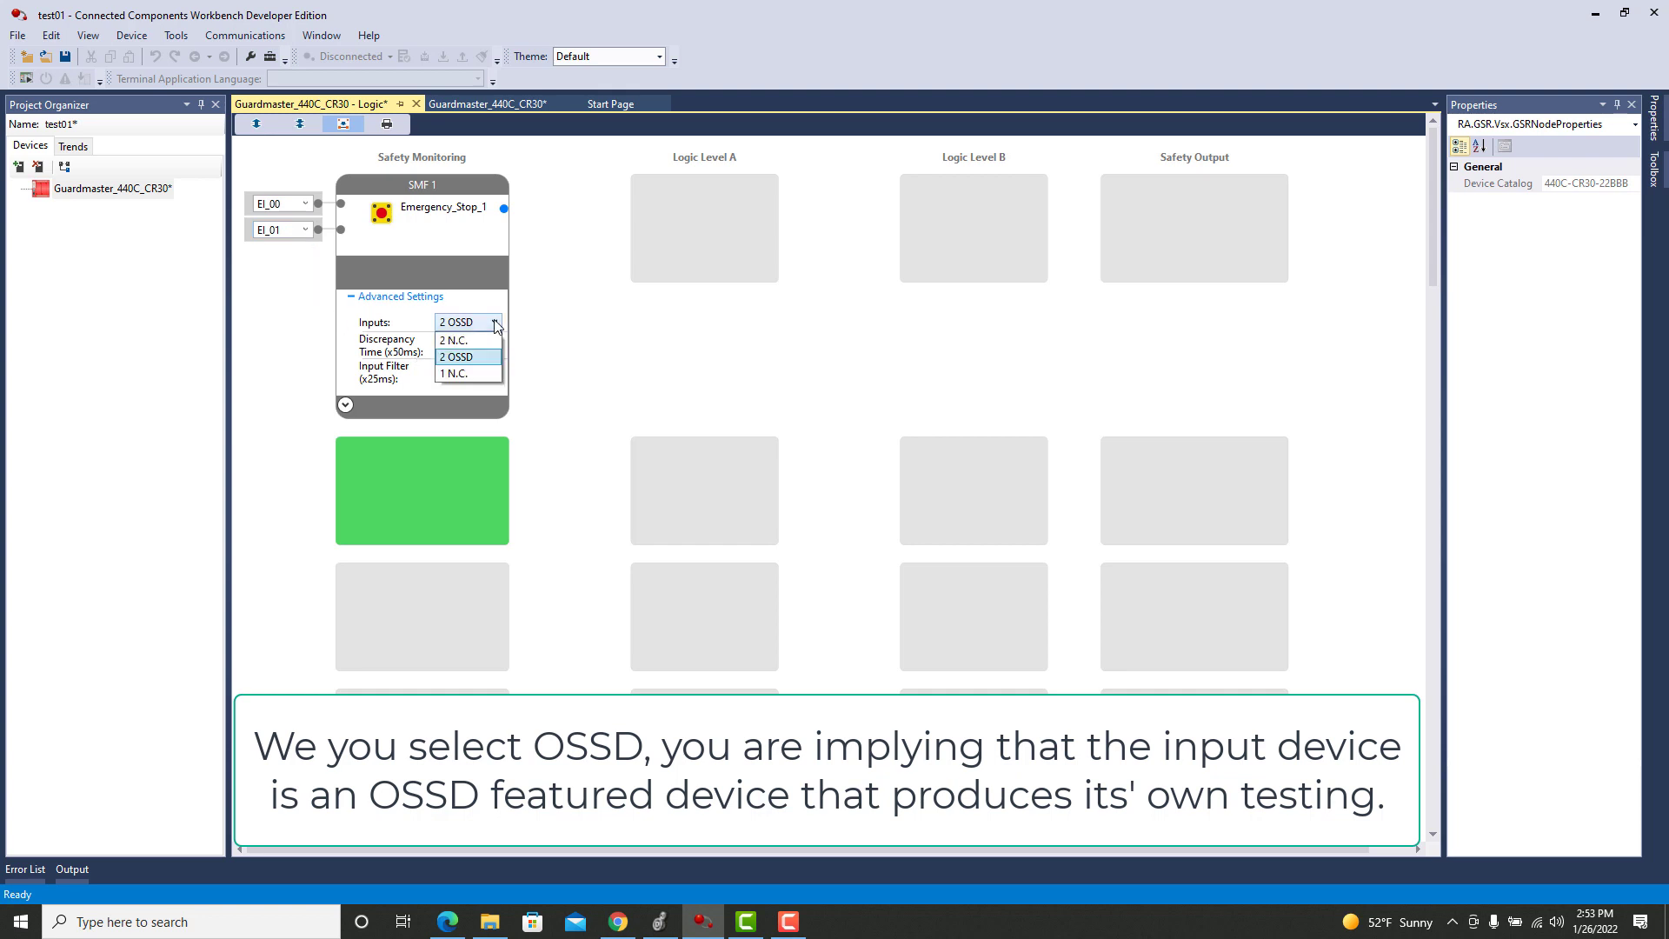
{"action": "left_click", "coordinate": [492, 341]}
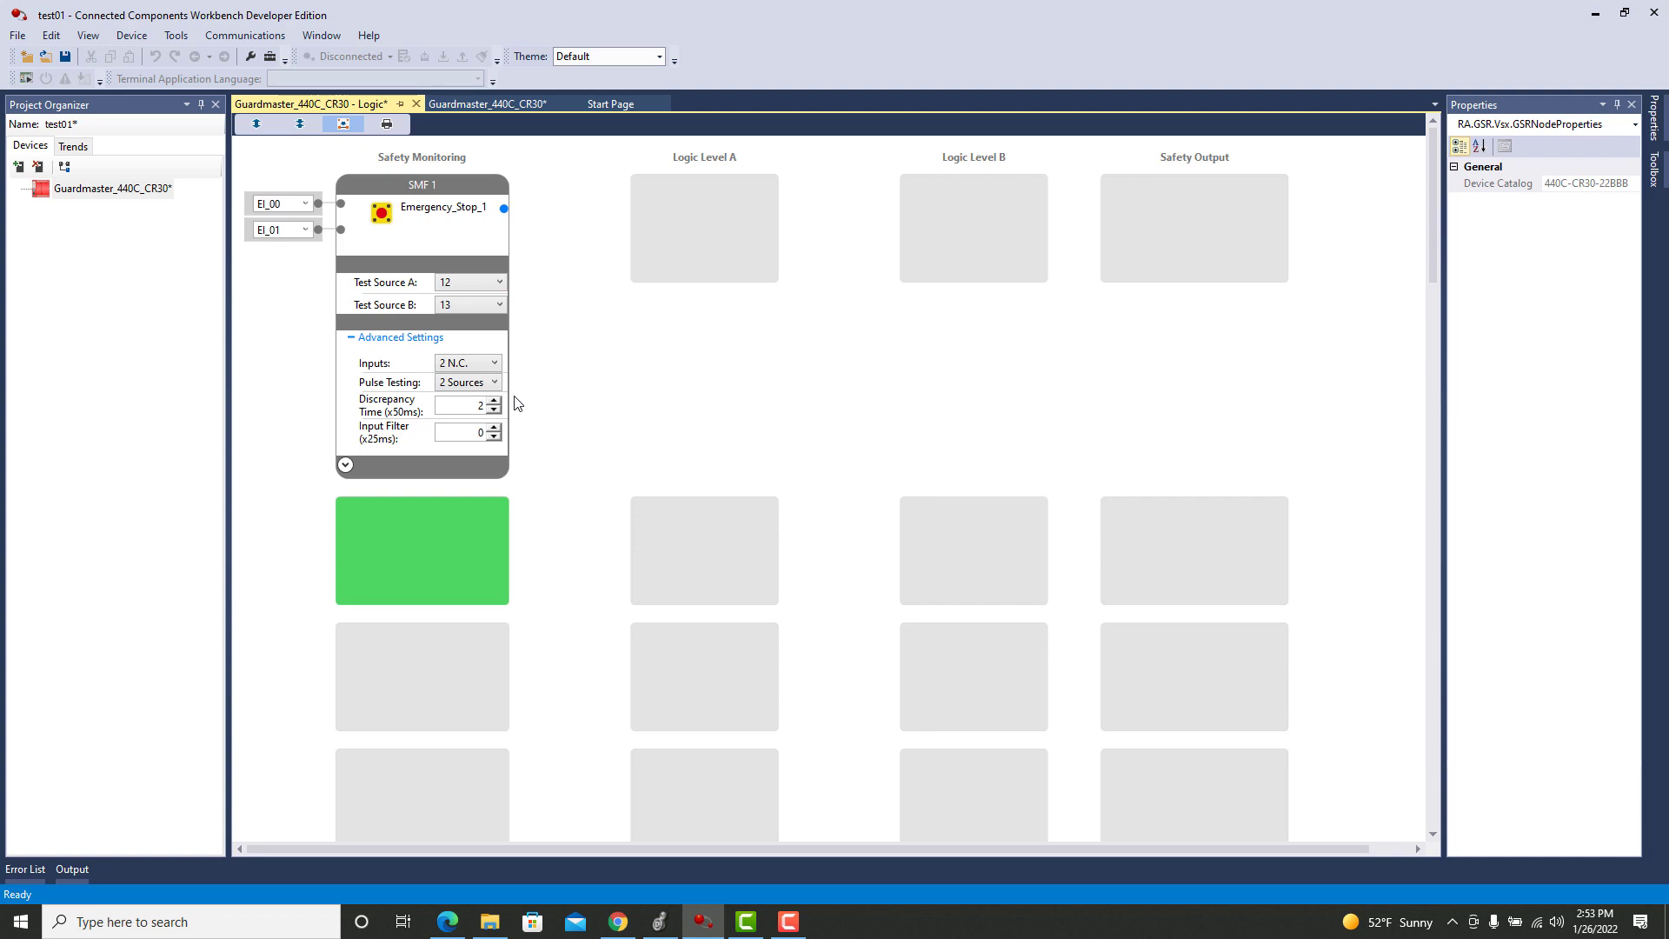
Try disabling Pulse Testing on the Emergency Stop block and return it to 2 Sources.
{"action": "left_click", "coordinate": [494, 385]}
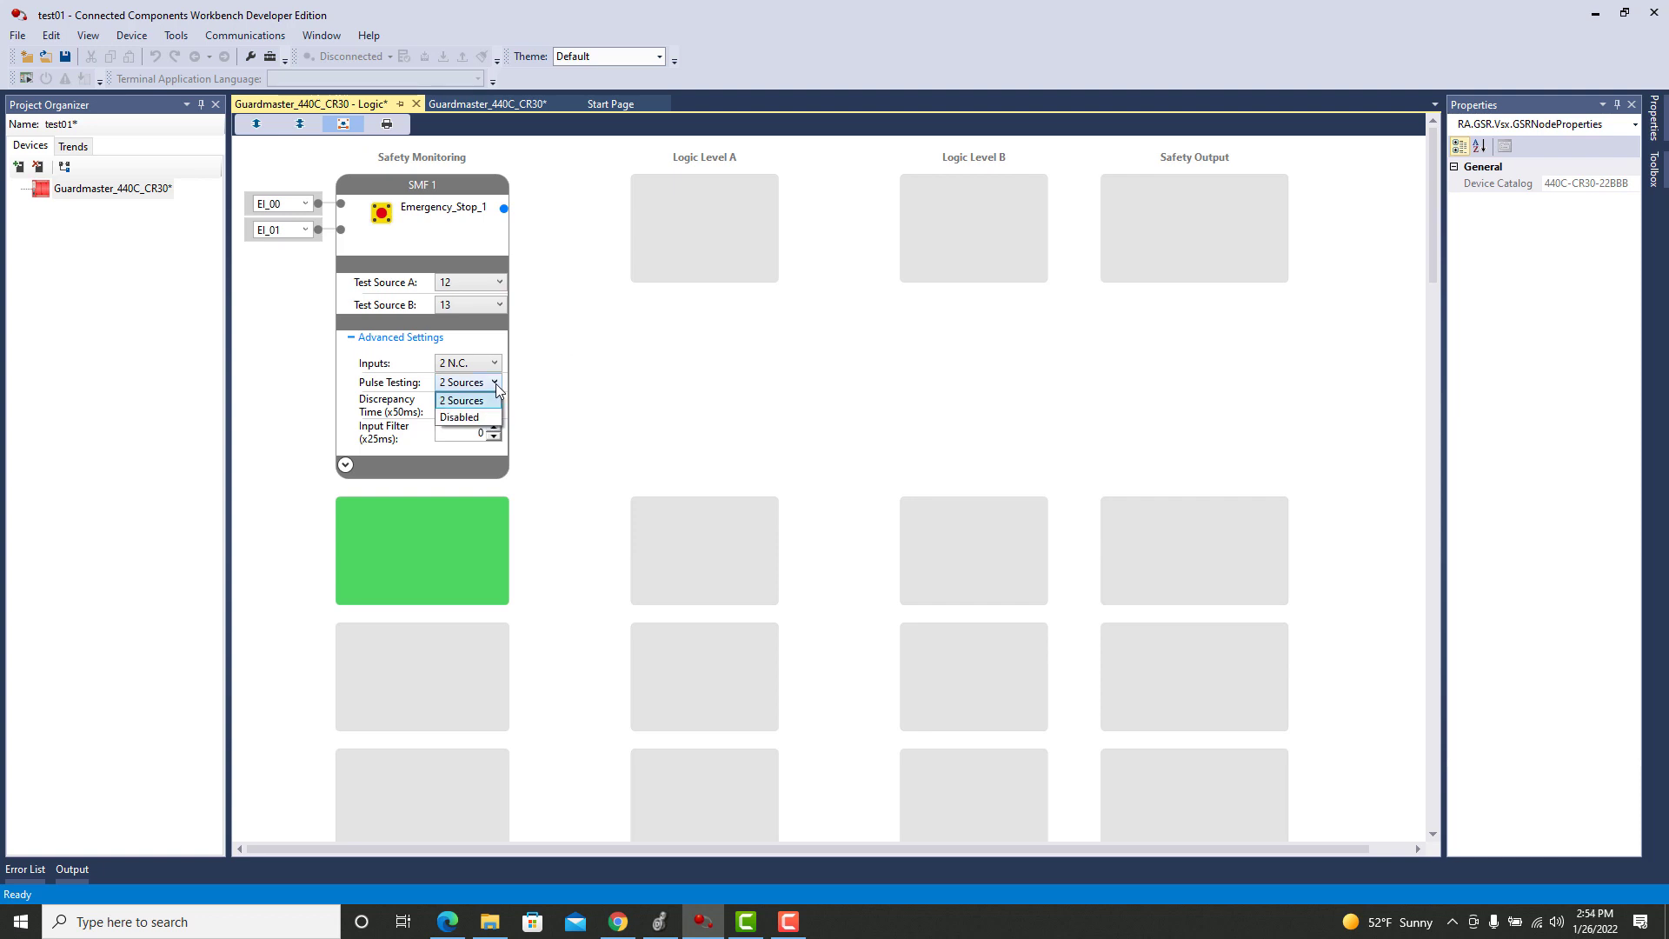
{"action": "left_click", "coordinate": [483, 417]}
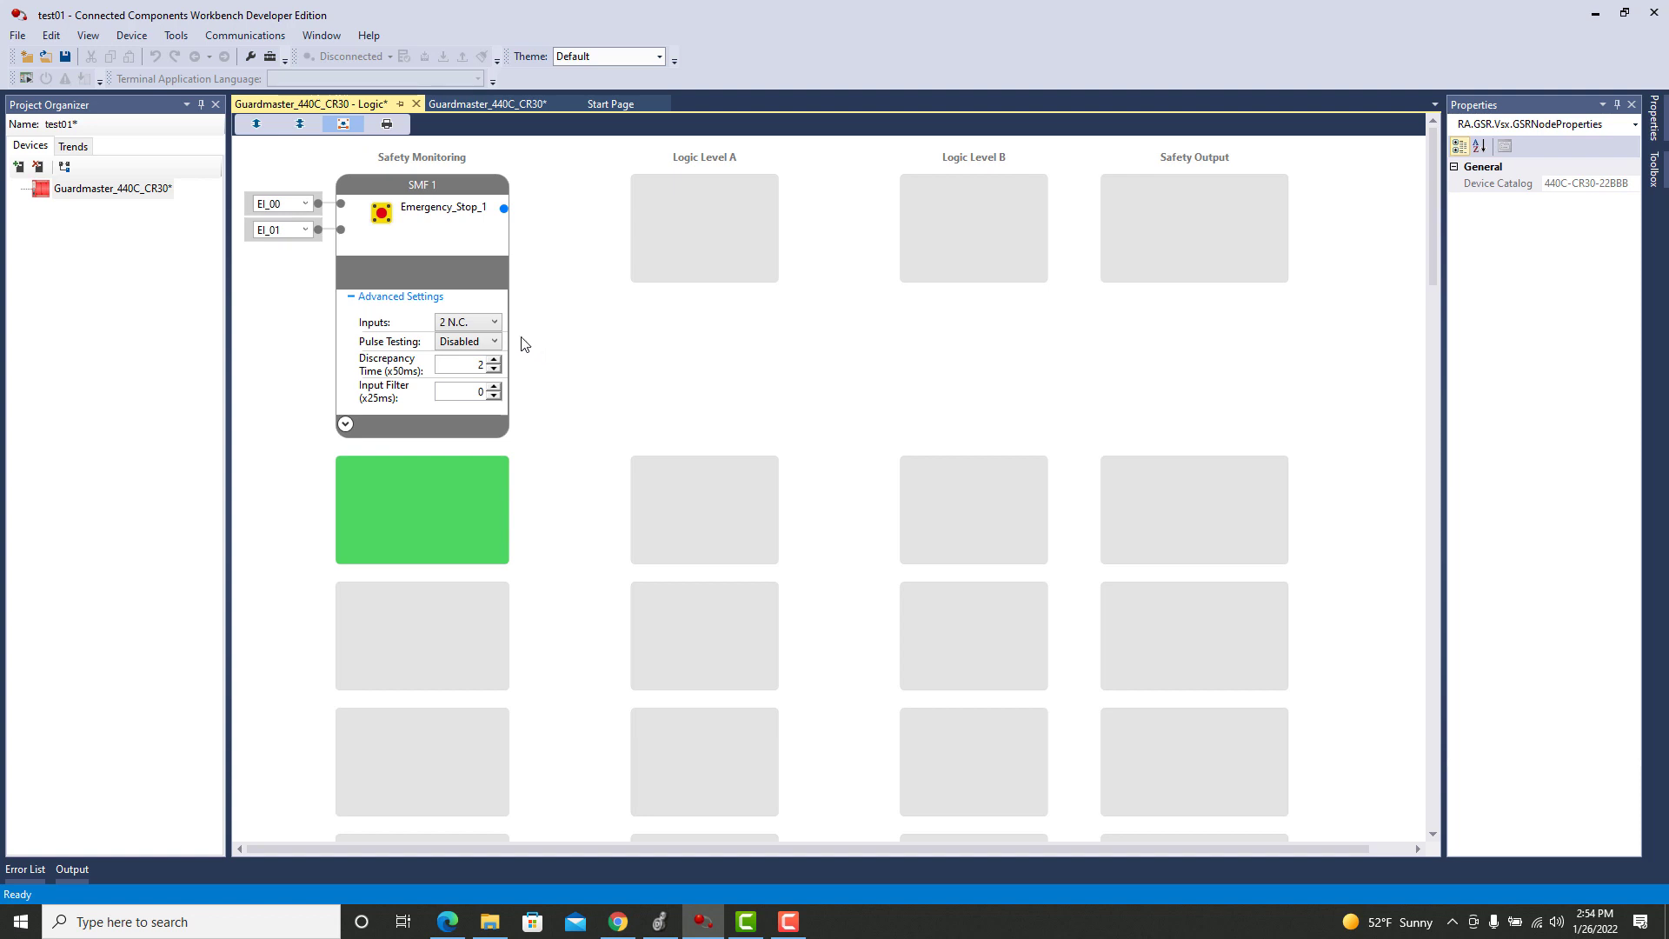
{"action": "left_click", "coordinate": [497, 342]}
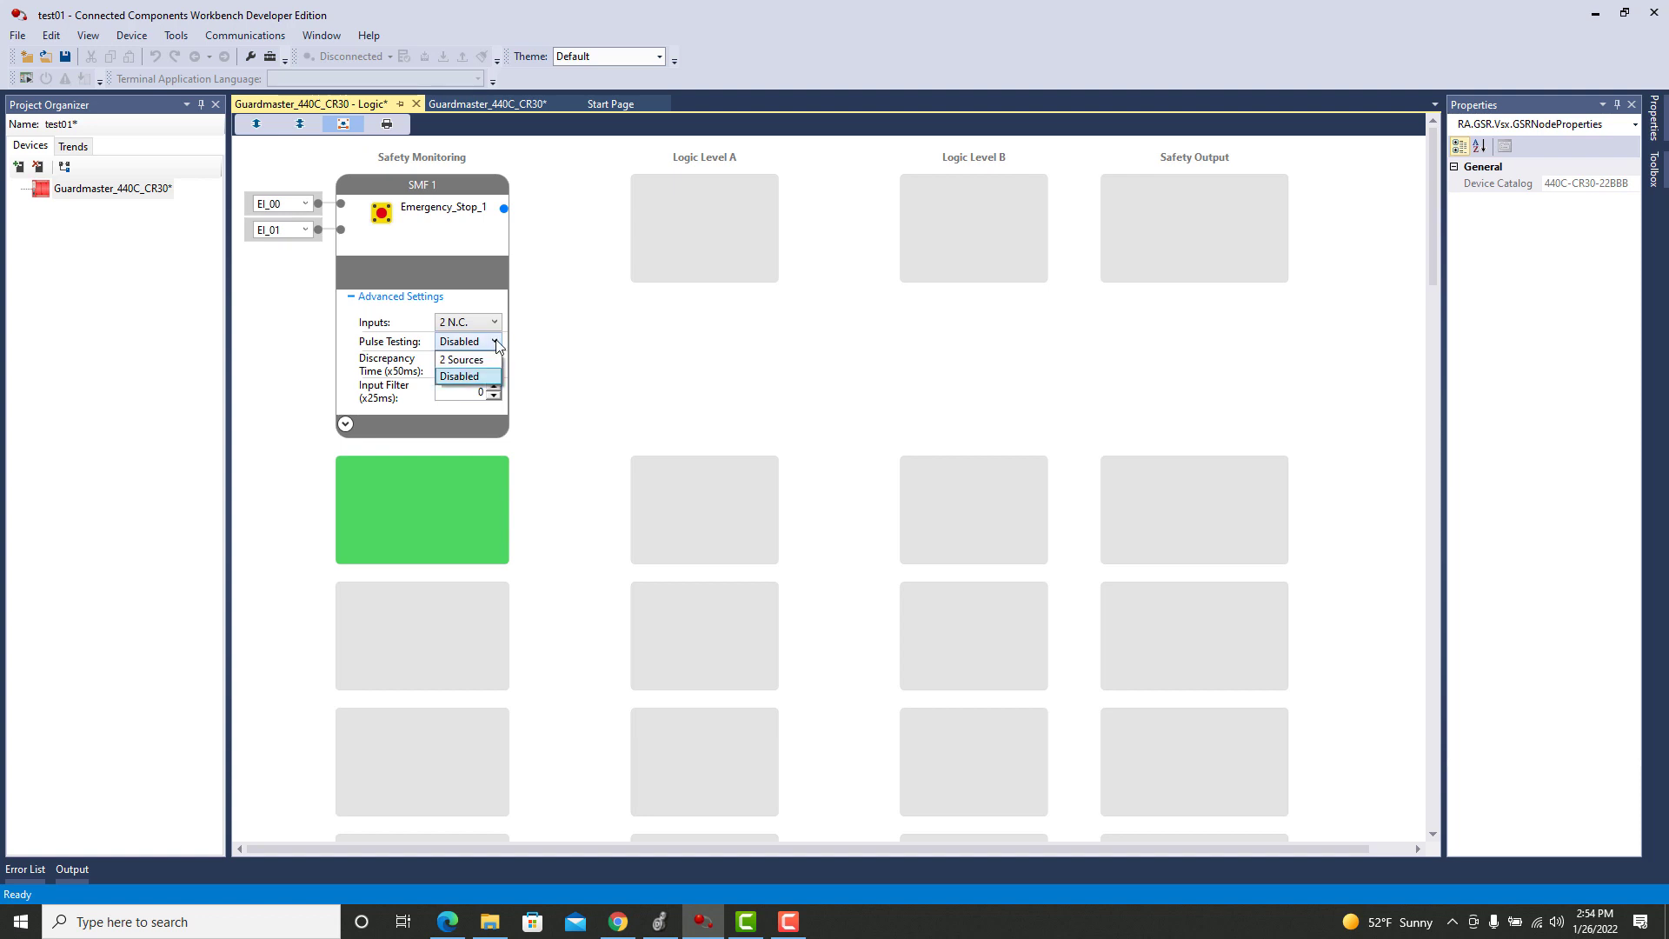
{"action": "left_click", "coordinate": [487, 373]}
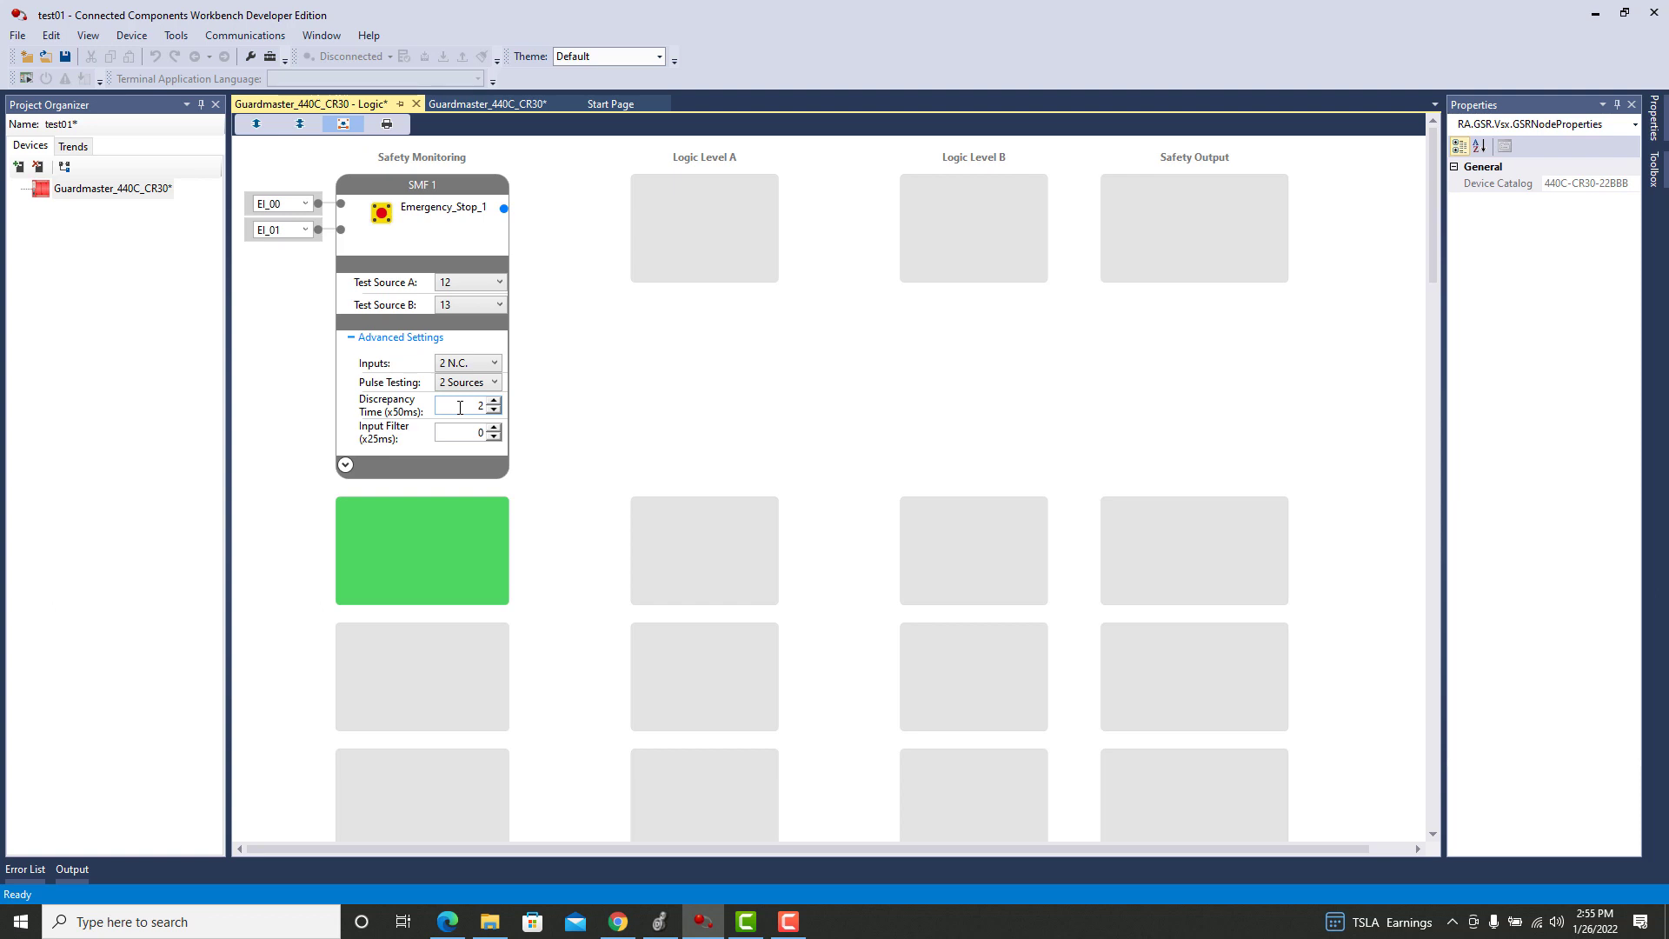
Add an Immediate OFF function block to the first Safety Output slot.
{"action": "left_click", "coordinate": [1223, 244]}
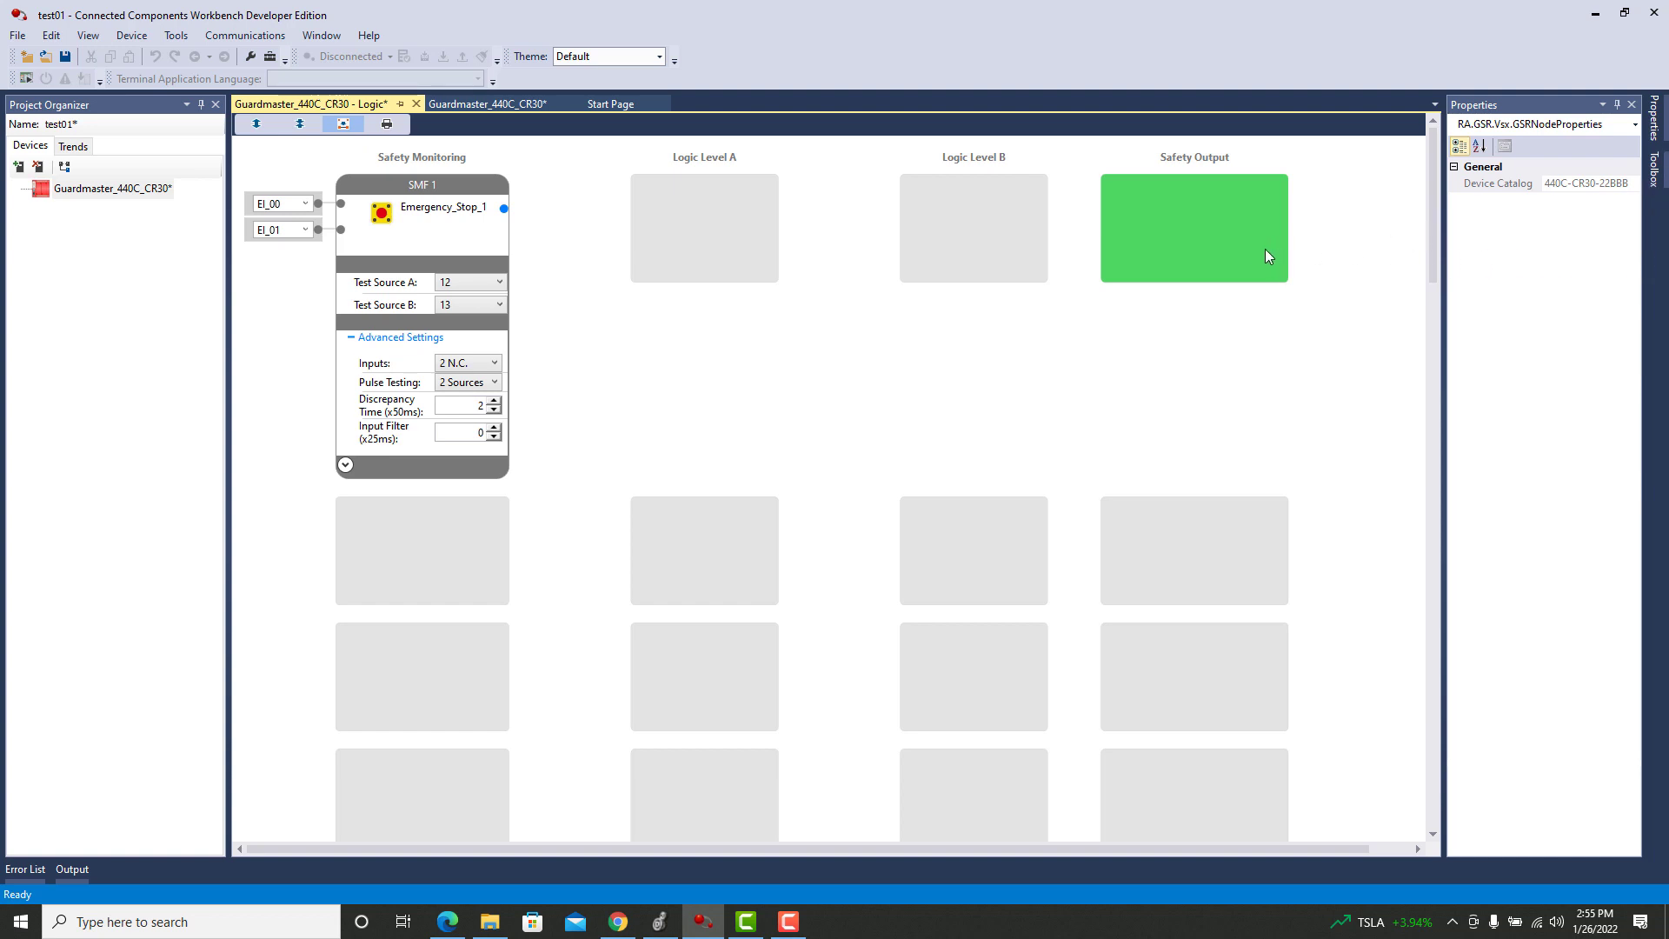
{"action": "left_click", "coordinate": [445, 549]}
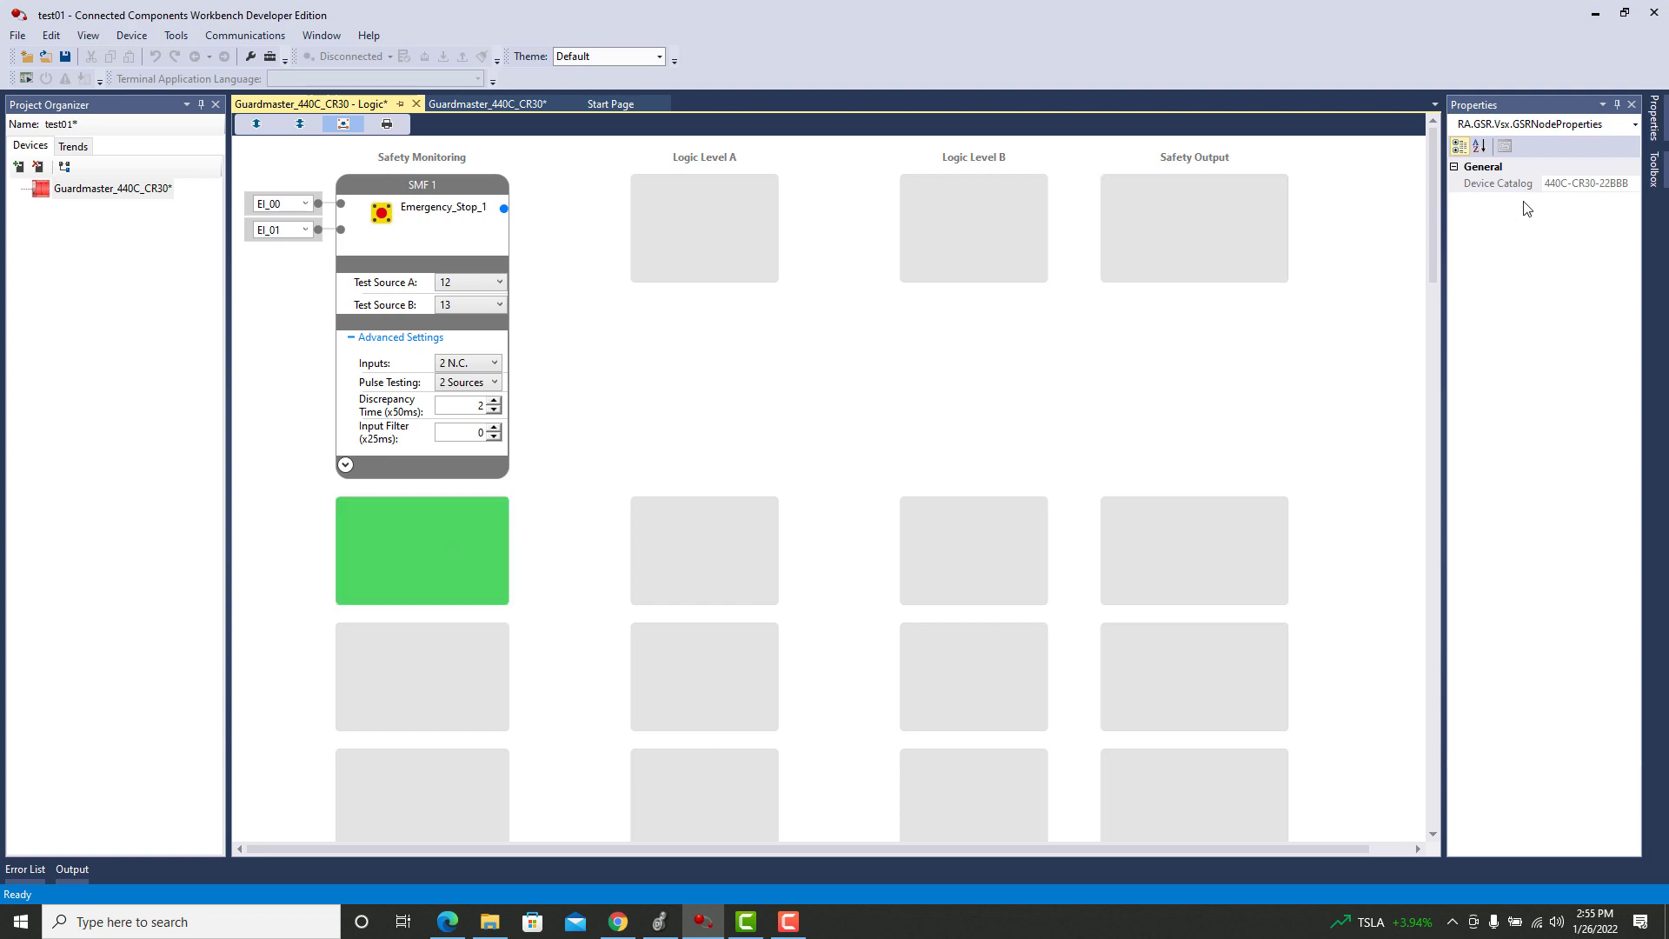
{"action": "left_click", "coordinate": [1654, 169]}
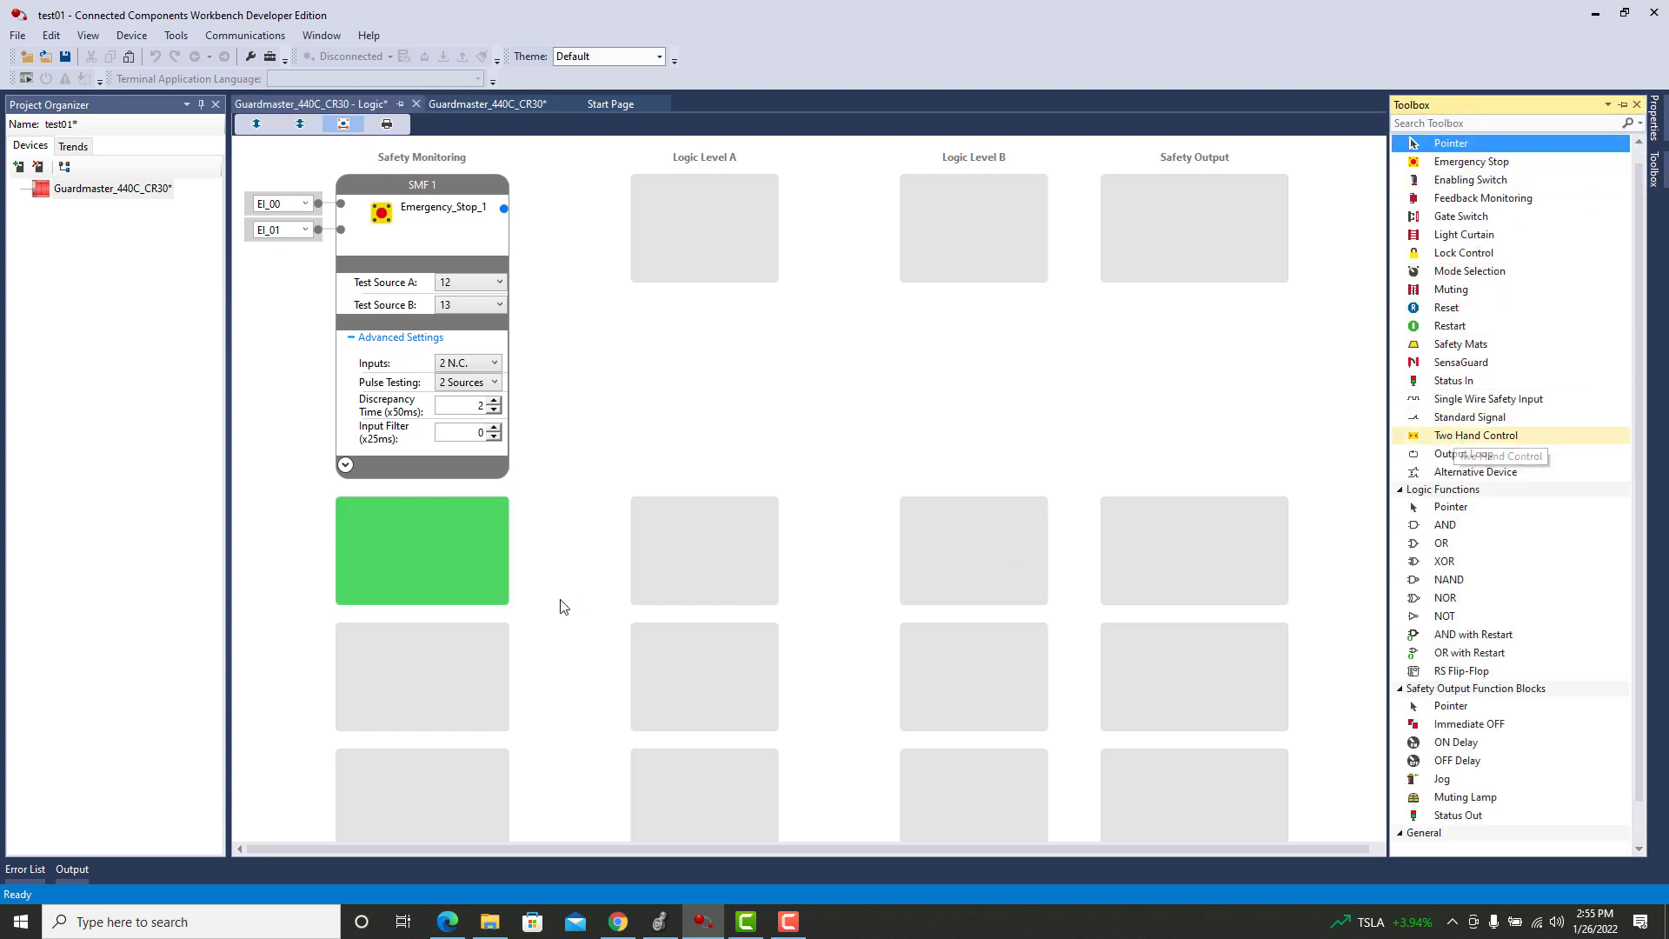
{"action": "left_click", "coordinate": [1115, 215]}
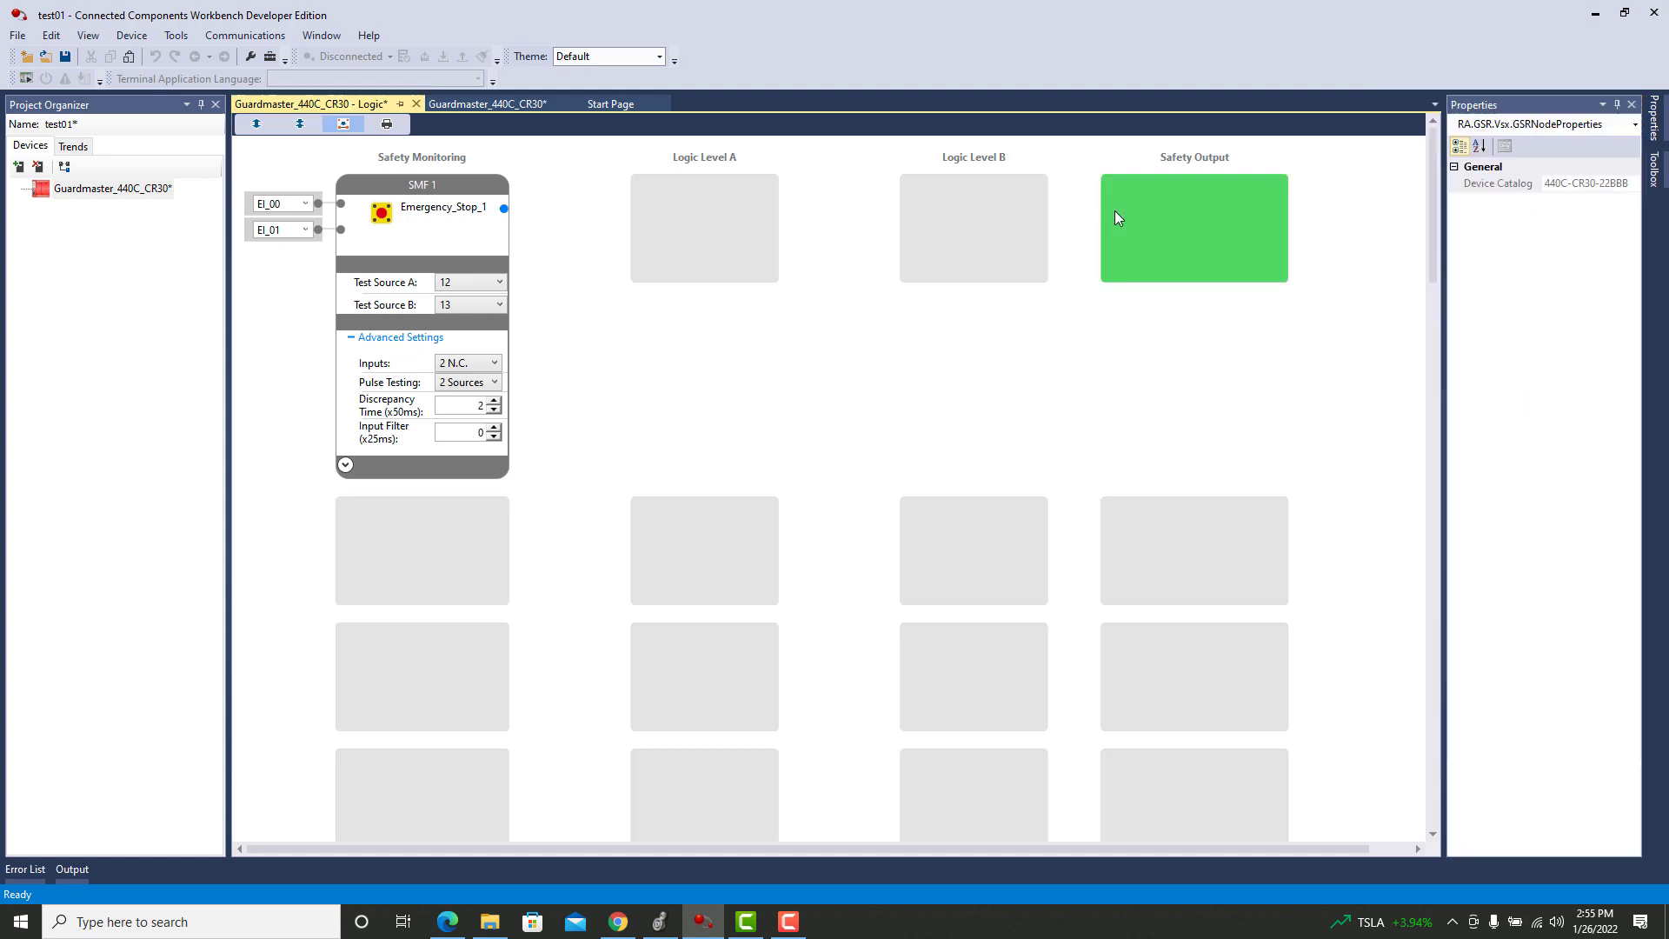
{"action": "left_click", "coordinate": [1654, 169]}
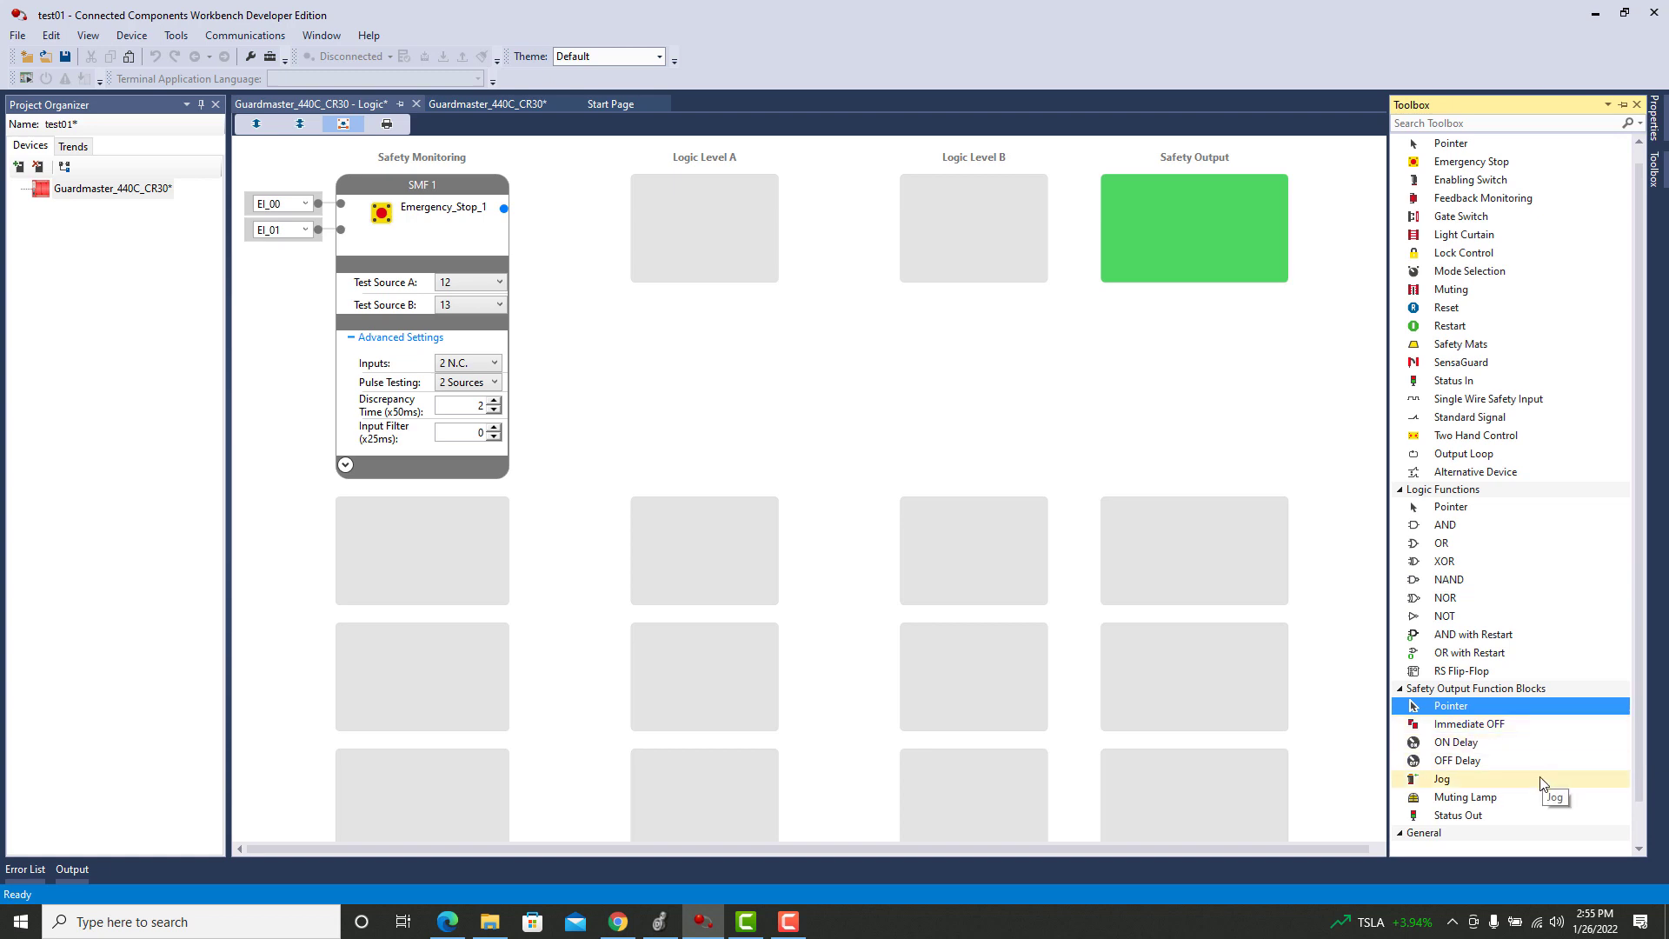
{"action": "left_click_drag", "start_coordinate": [1456, 725], "coordinate": [1197, 259]}
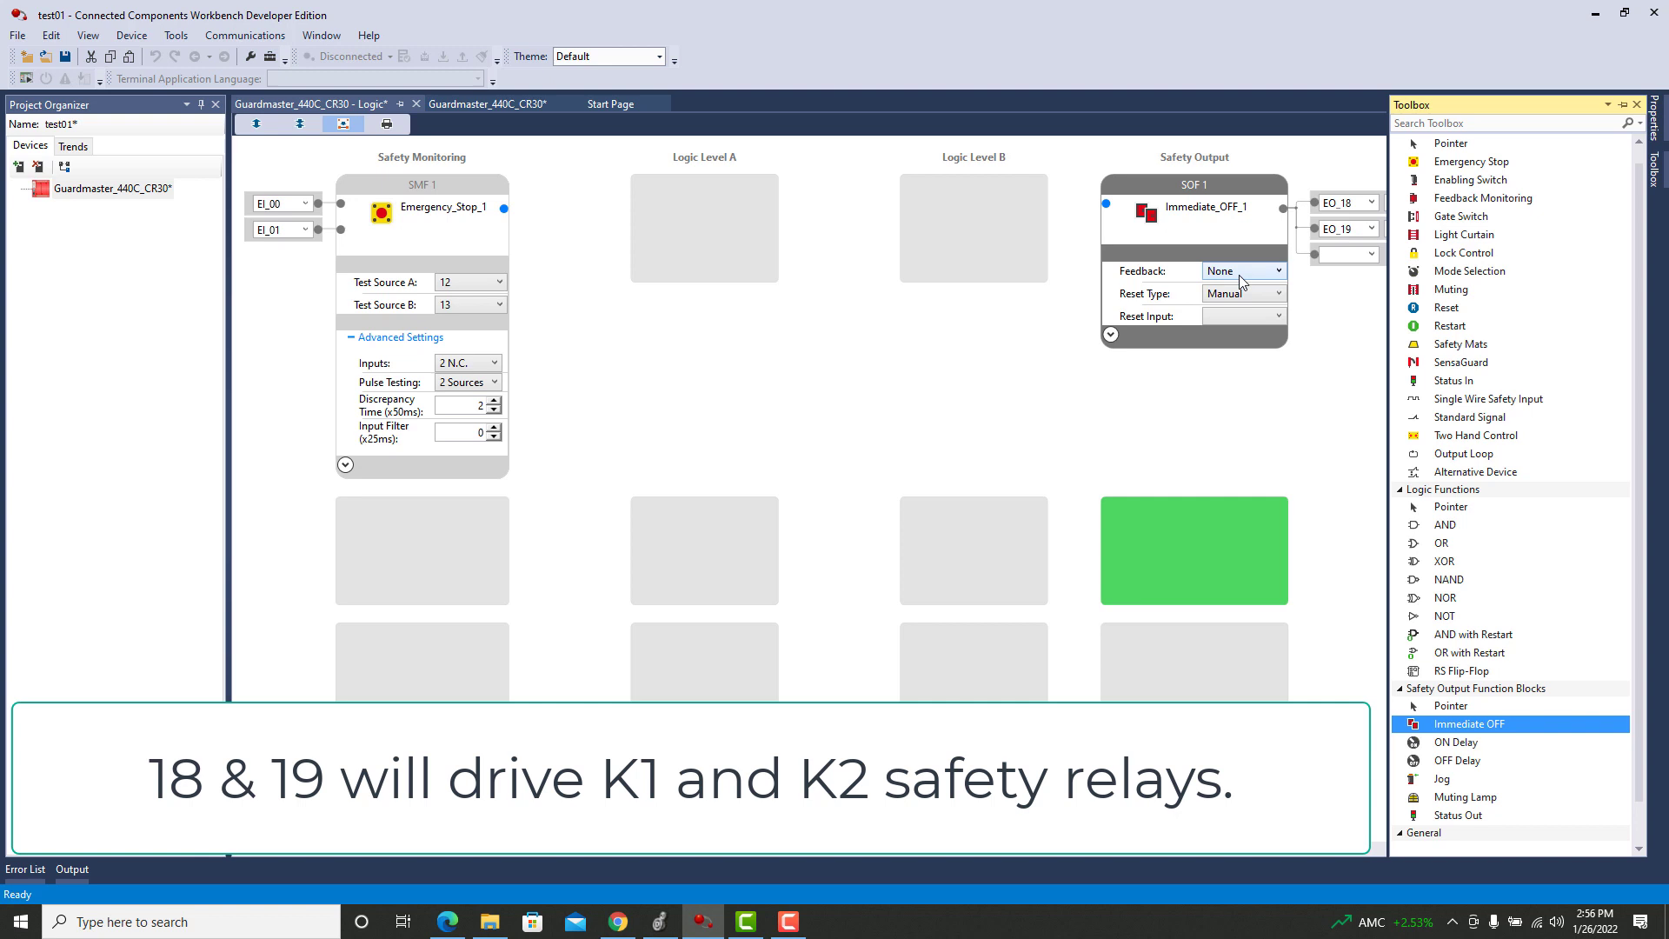
Try the Auto reset type on the Immediate OFF block and return Reset Type to Manual.
{"action": "left_click", "coordinate": [1281, 292]}
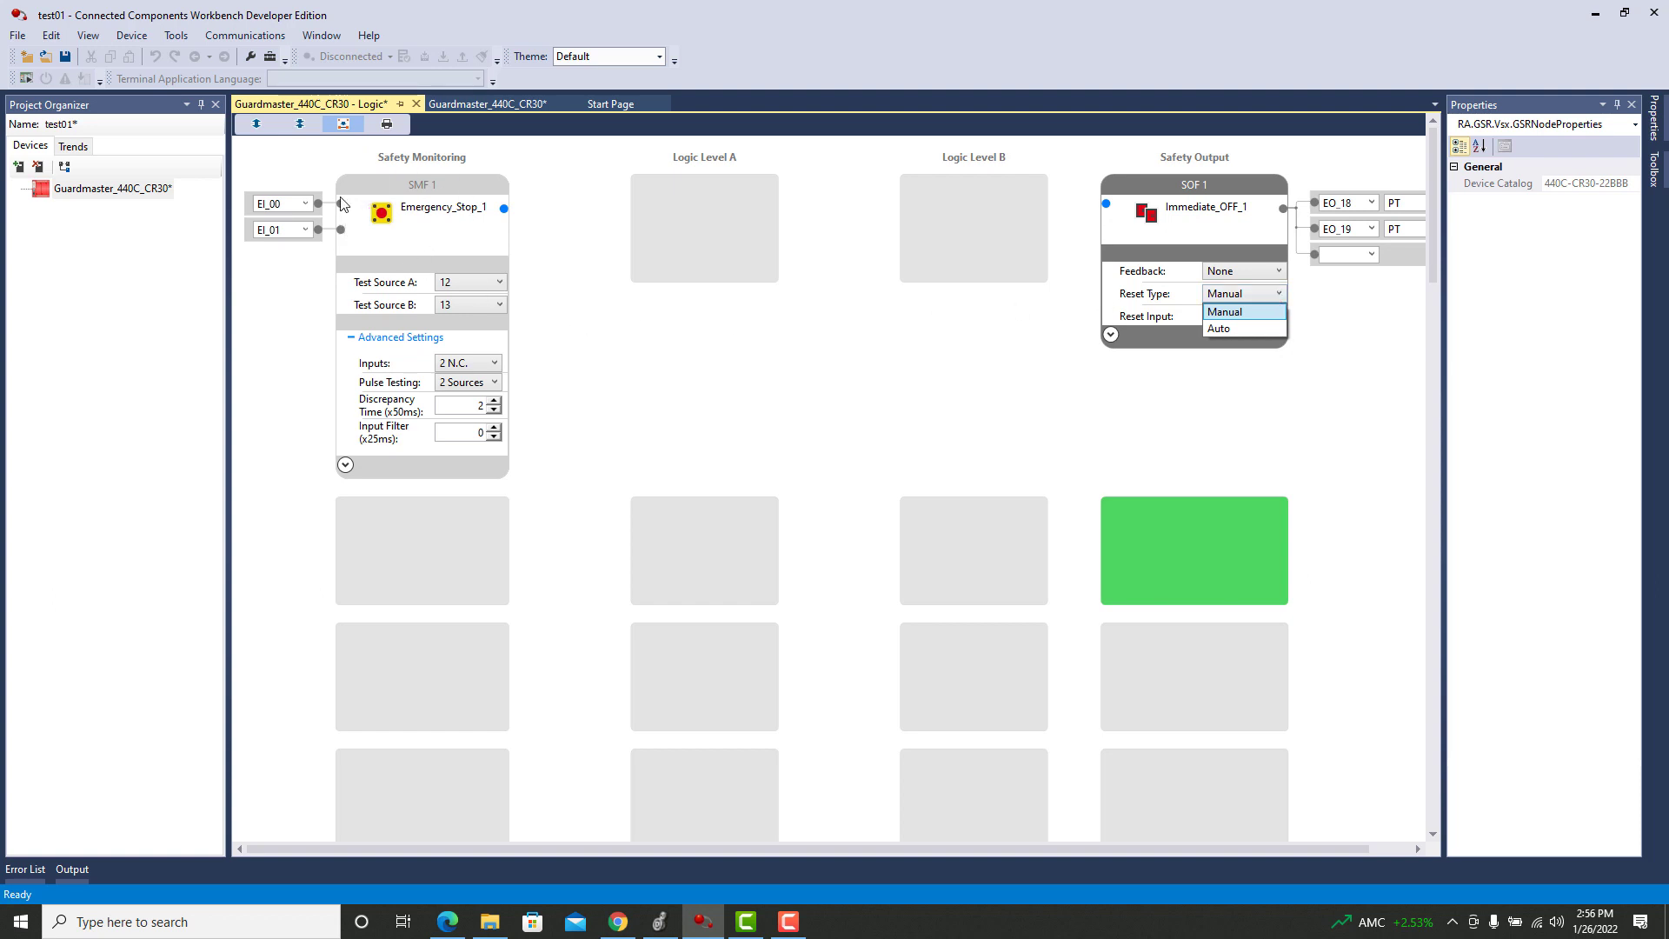
{"action": "left_click", "coordinate": [1217, 329]}
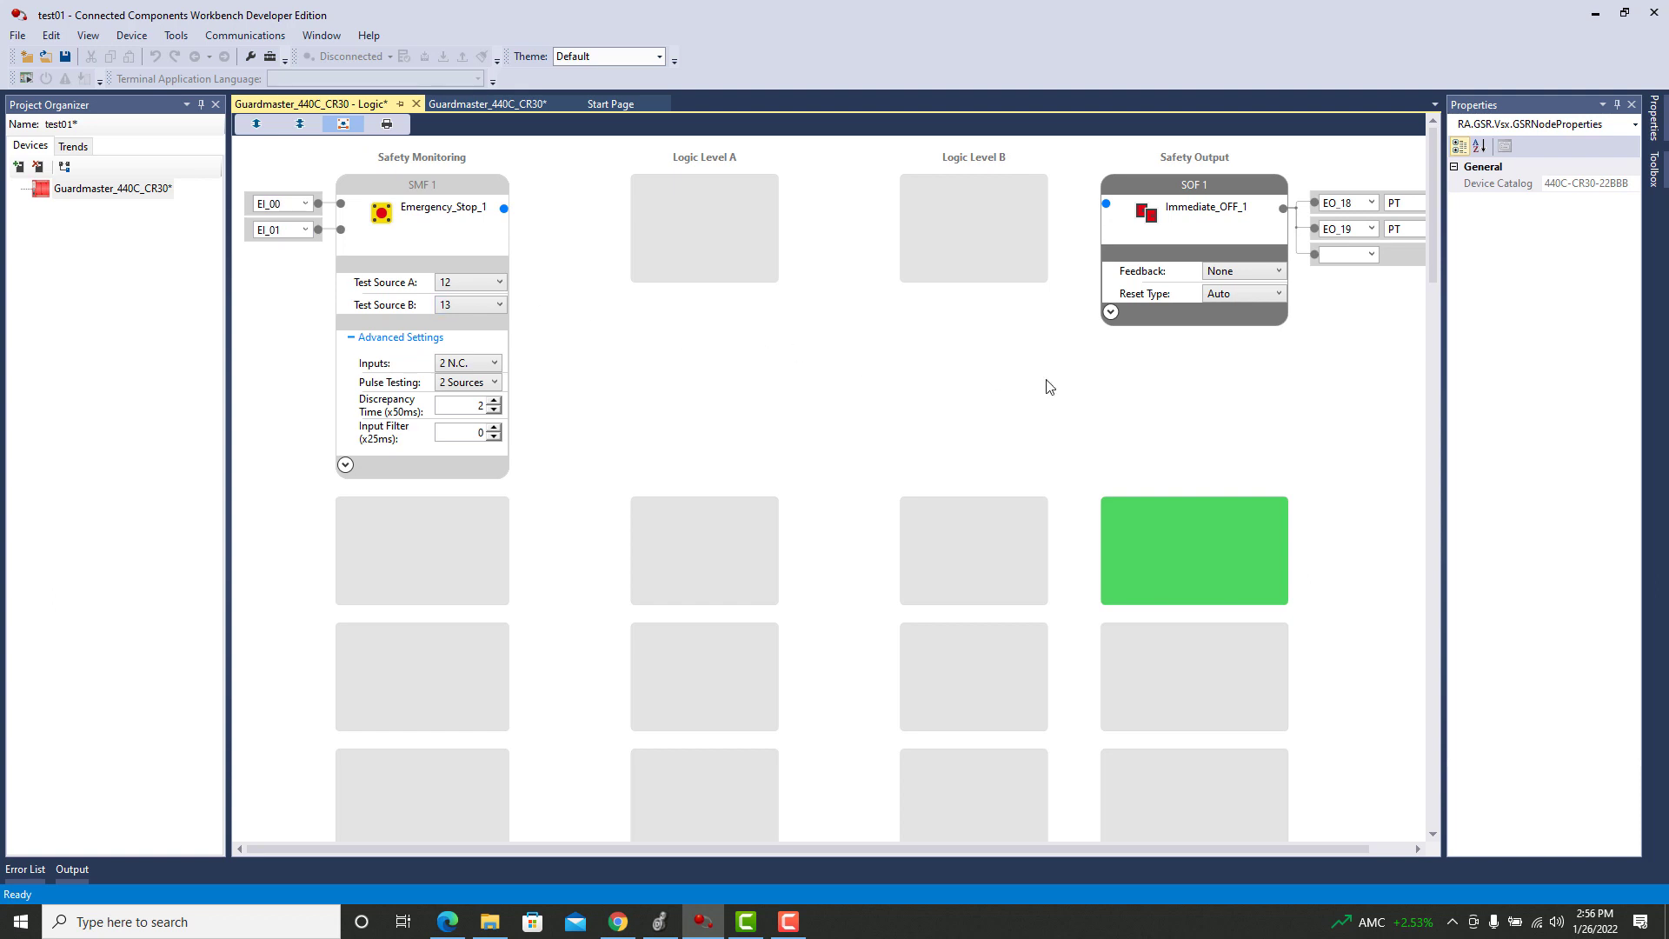
{"action": "left_click", "coordinate": [1278, 296]}
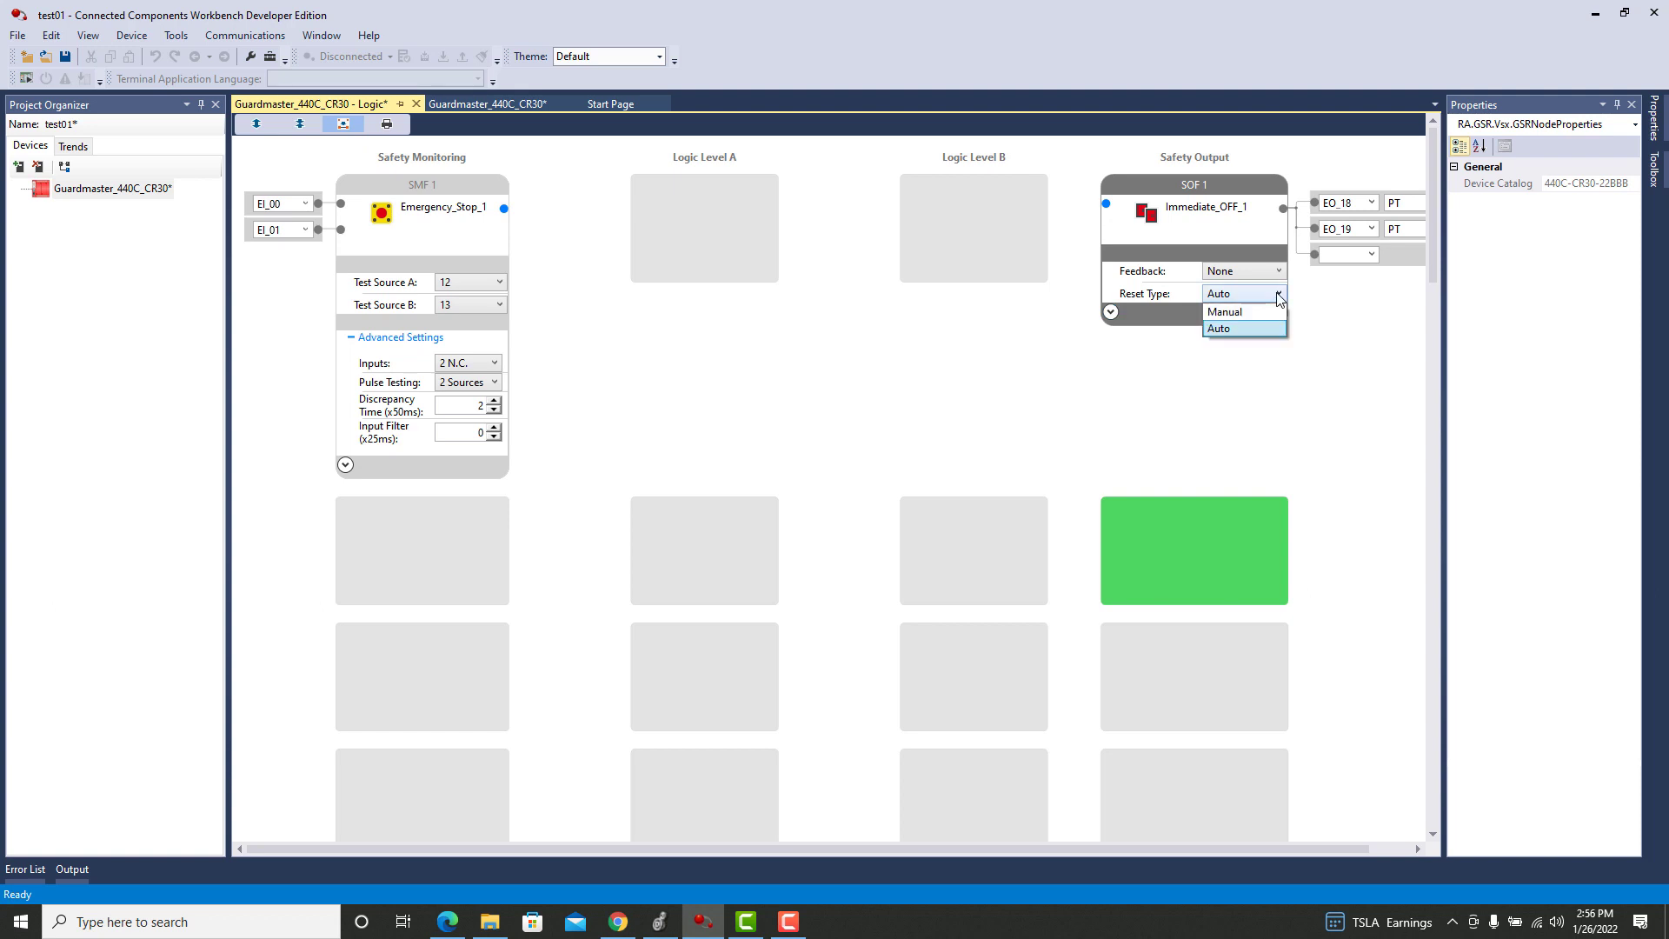
{"action": "left_click", "coordinate": [1265, 310]}
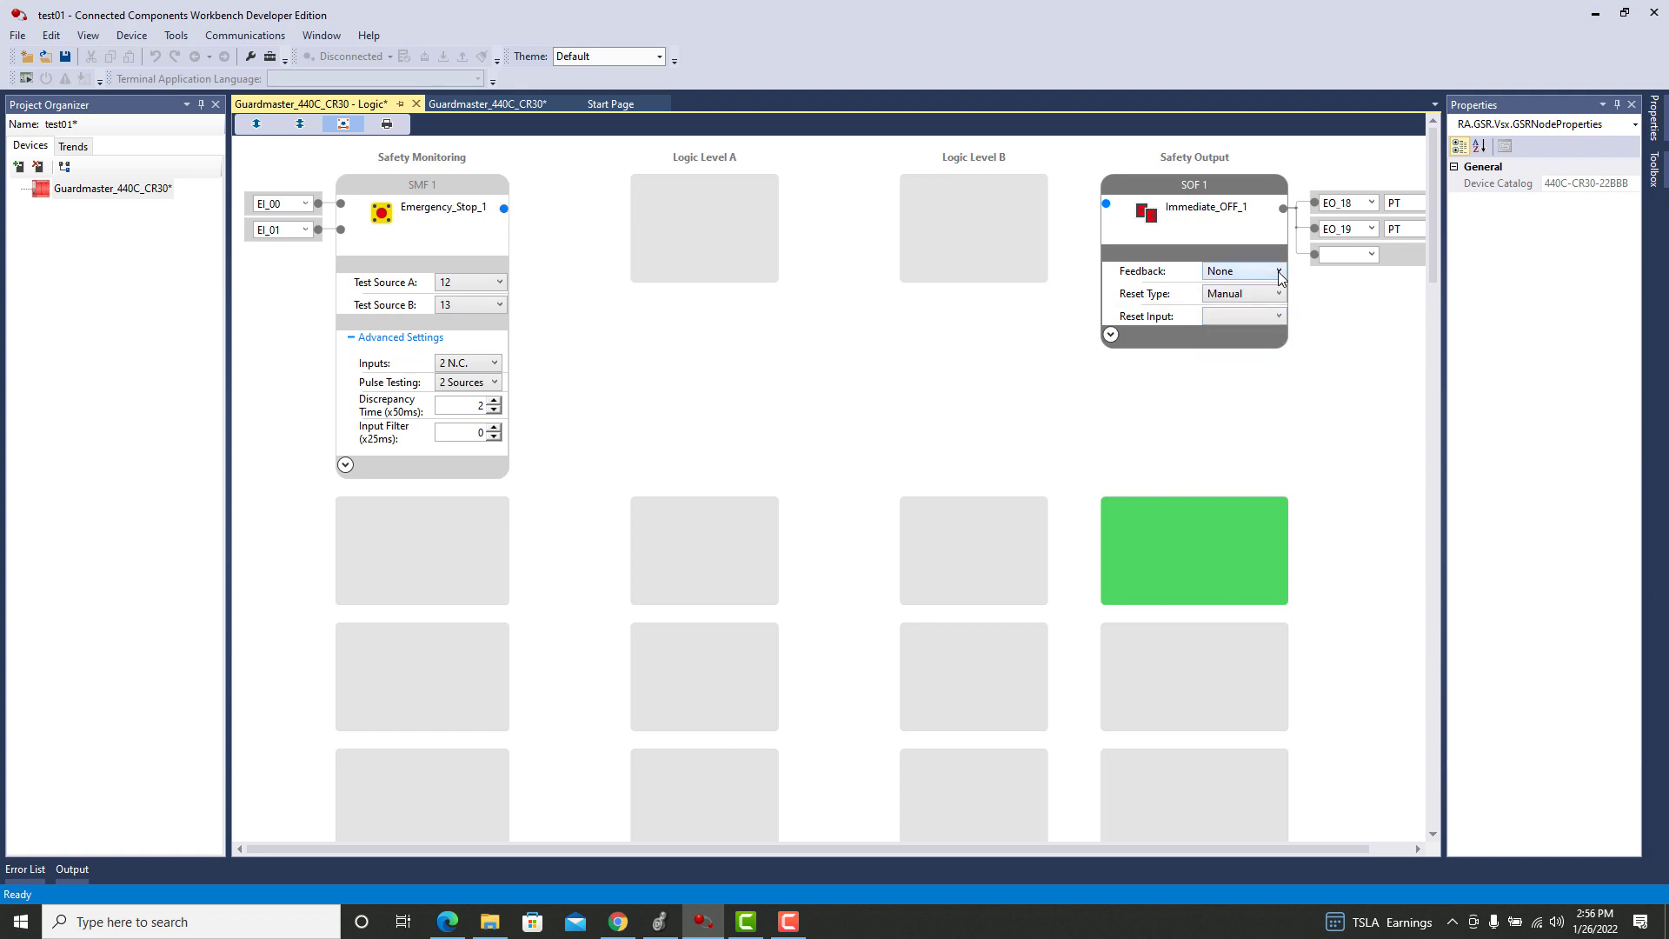
Check which options are offered for Reset Input and Feedback on the Immediate OFF block.
{"action": "left_click", "coordinate": [1279, 318]}
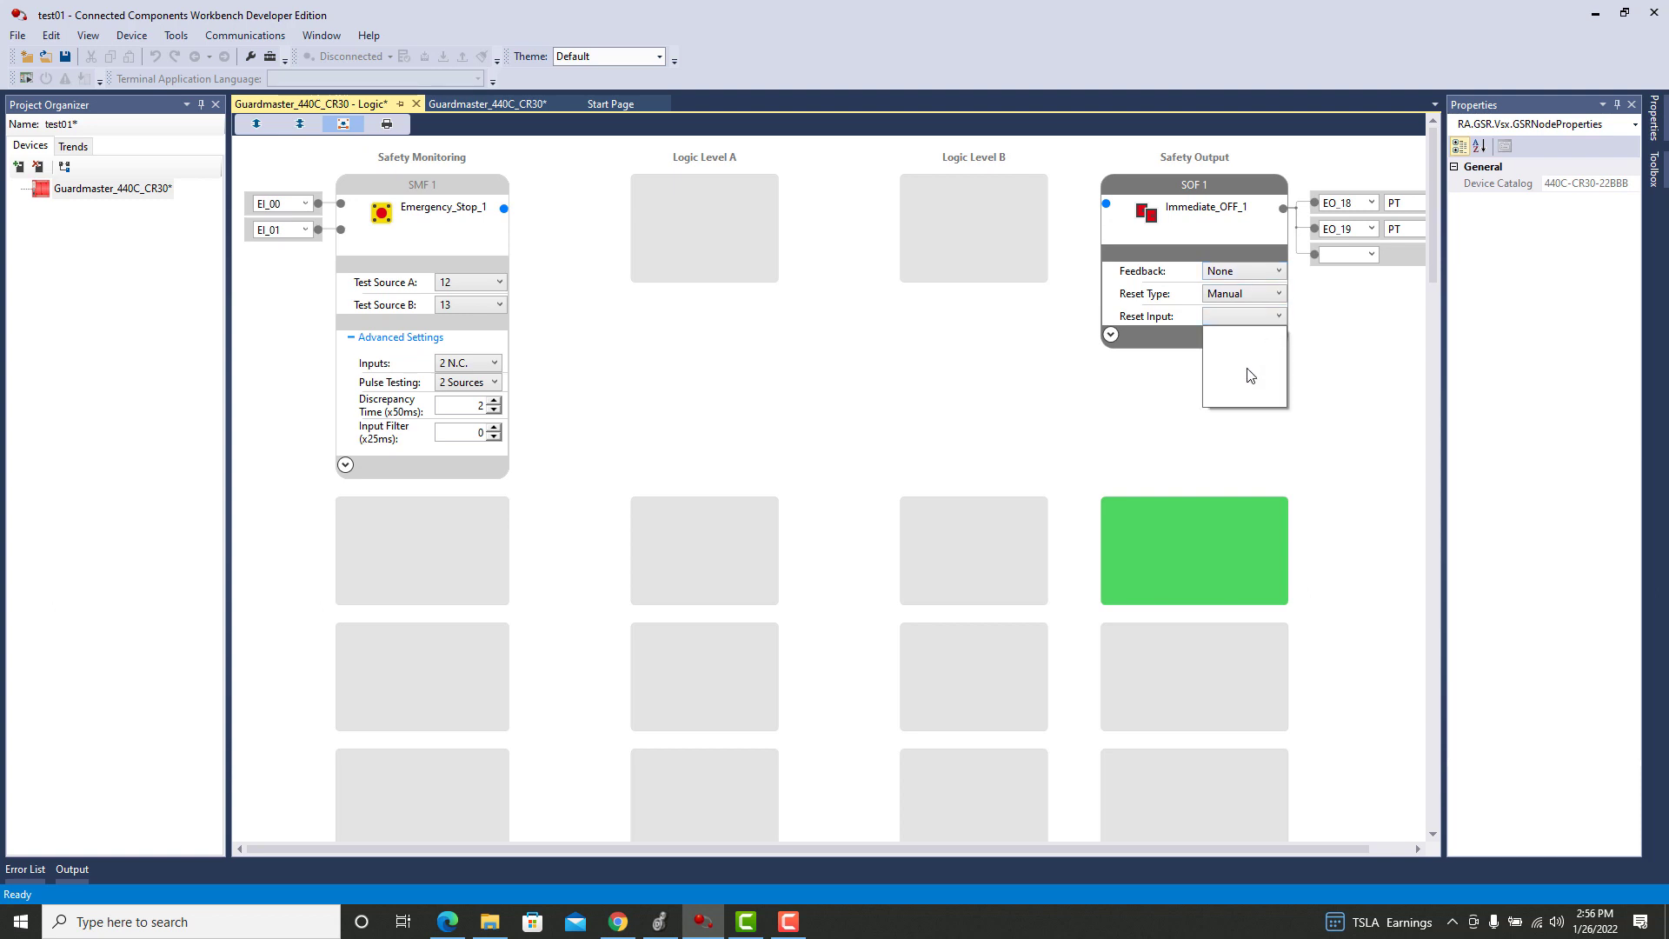
{"action": "left_click", "coordinate": [1119, 410]}
{"action": "left_click", "coordinate": [1118, 410]}
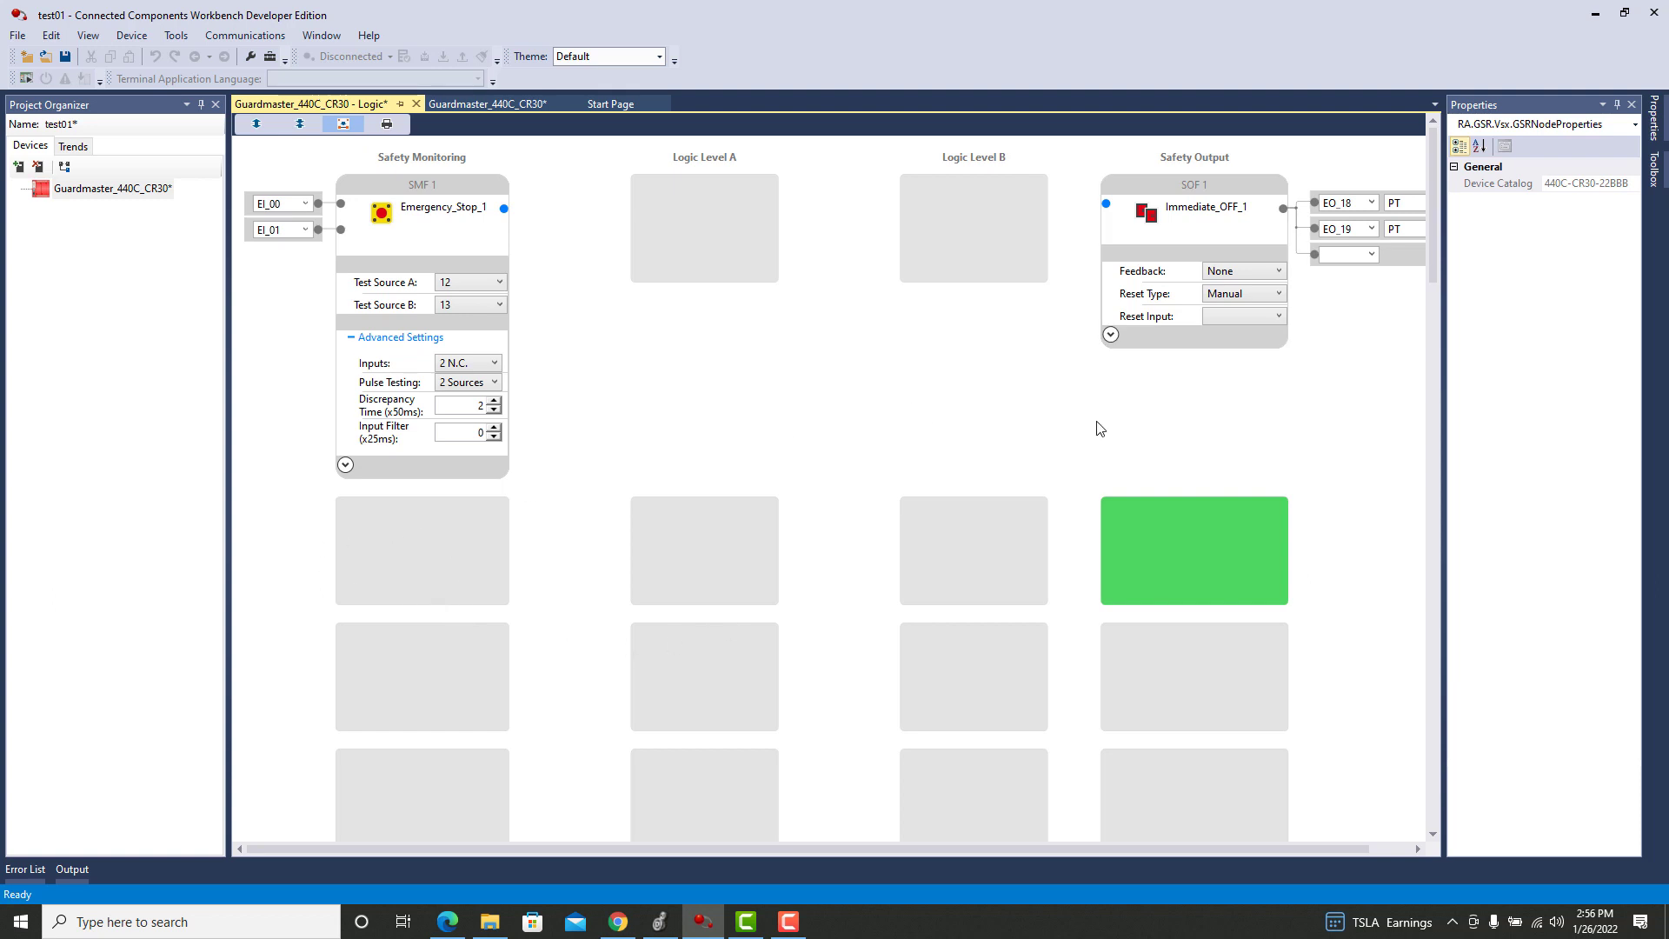
{"action": "left_click", "coordinate": [1280, 271]}
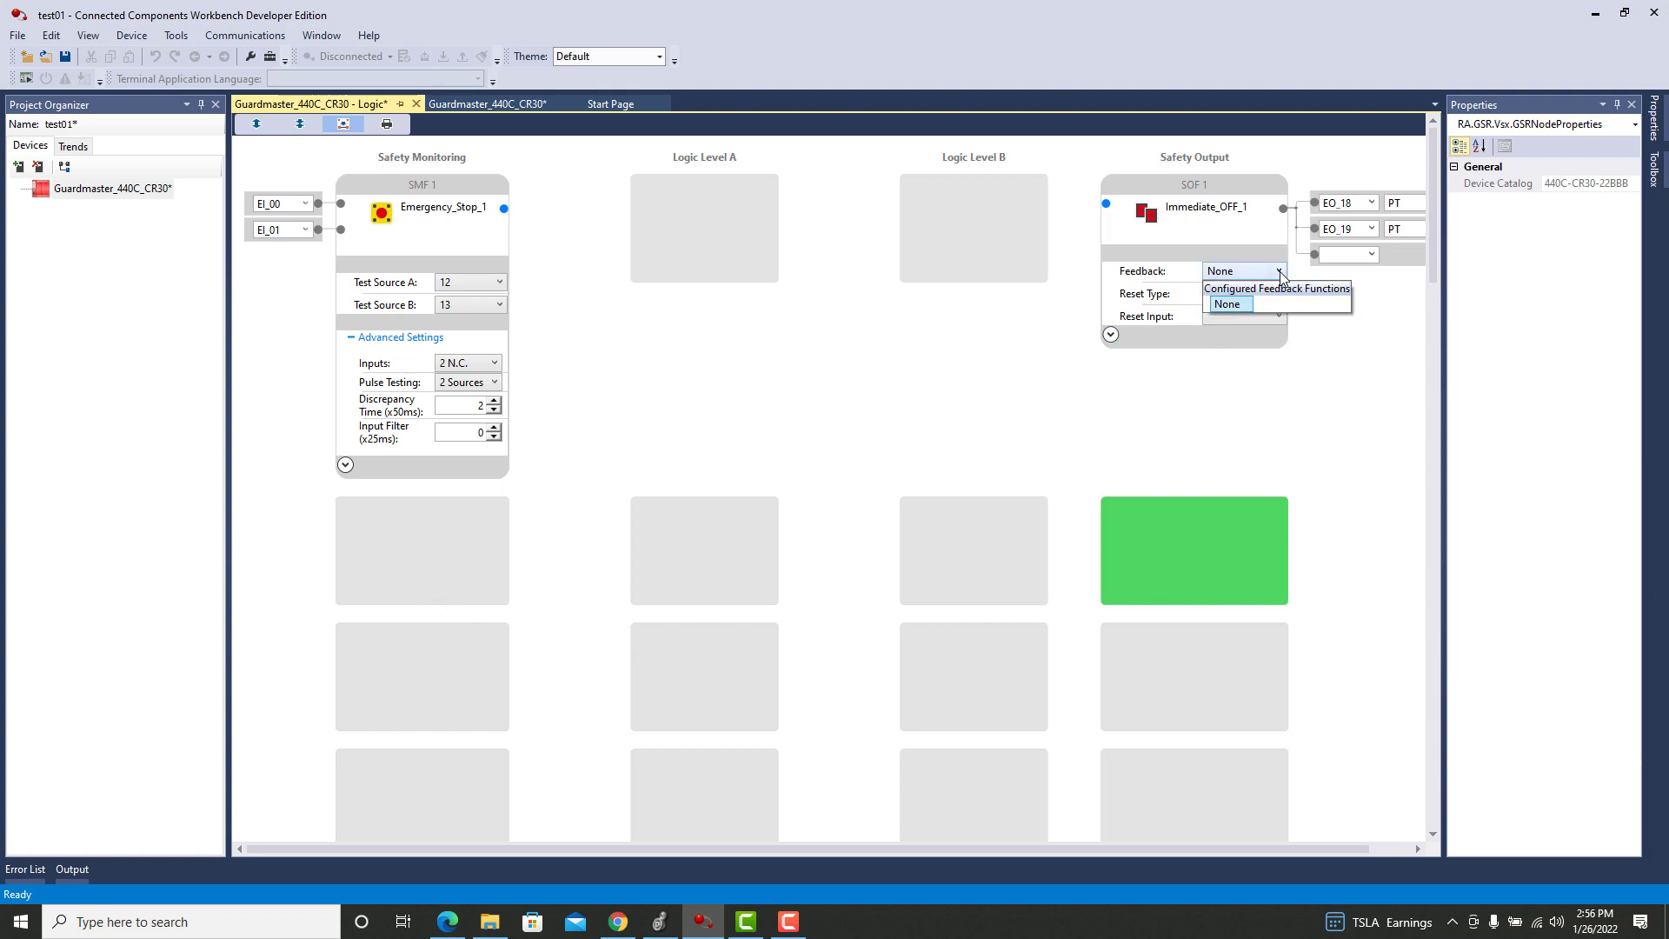
{"action": "left_click", "coordinate": [1280, 271]}
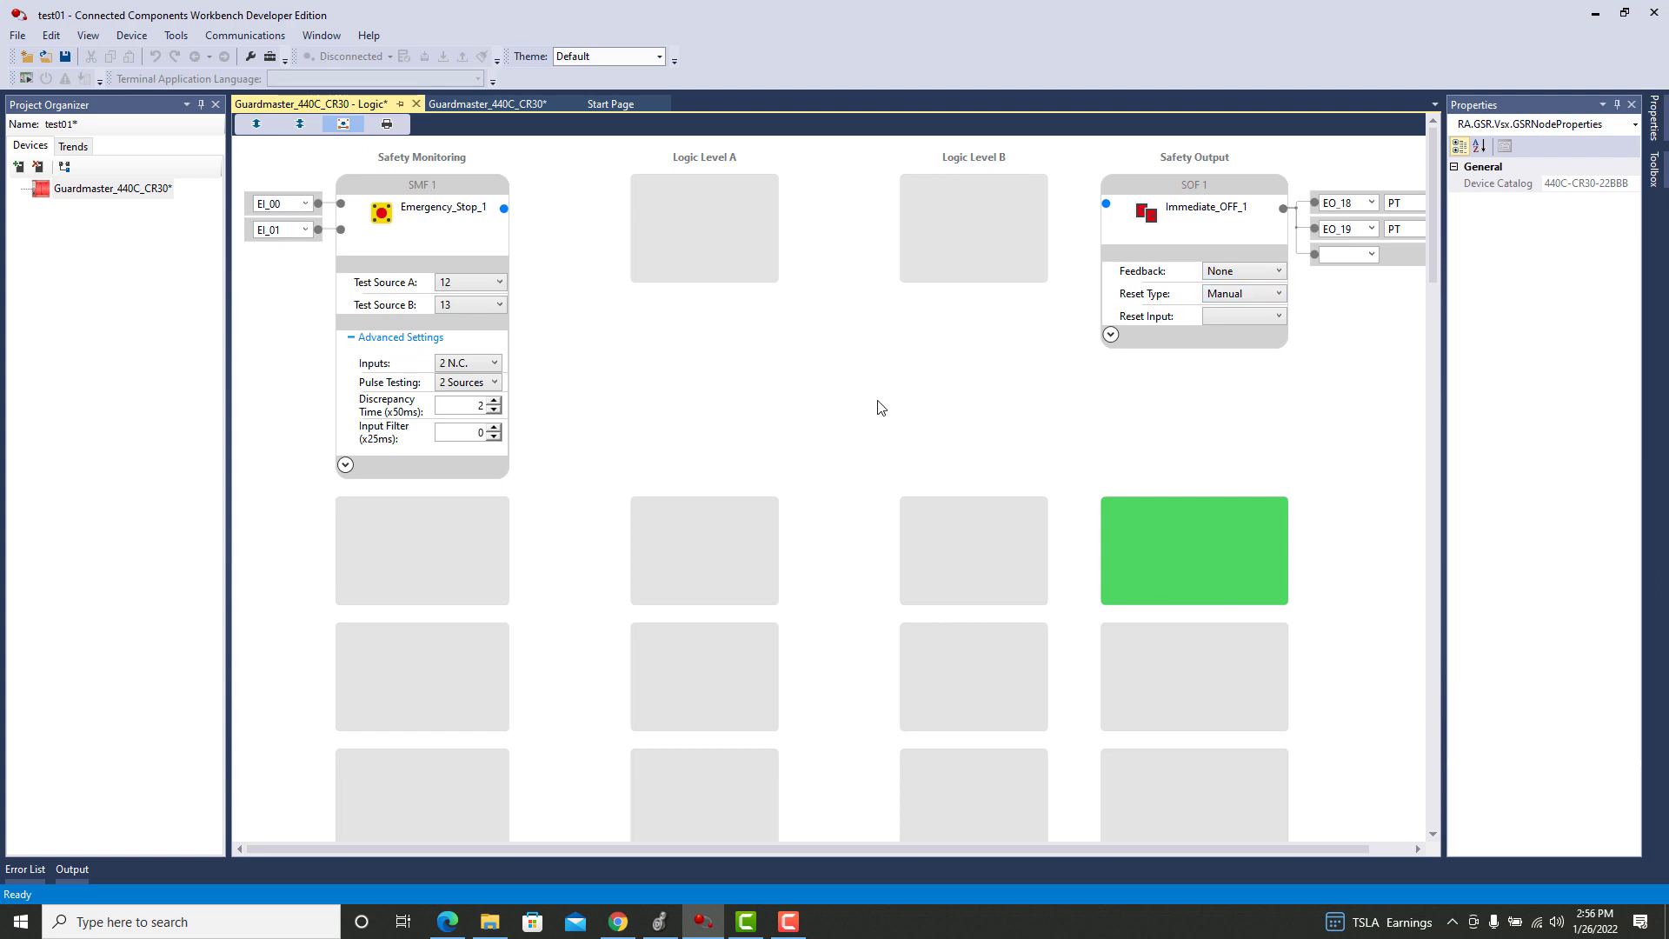
Add a Reset function block to the second Safety Monitoring slot, below the Emergency Stop block.
{"action": "left_click", "coordinate": [425, 556]}
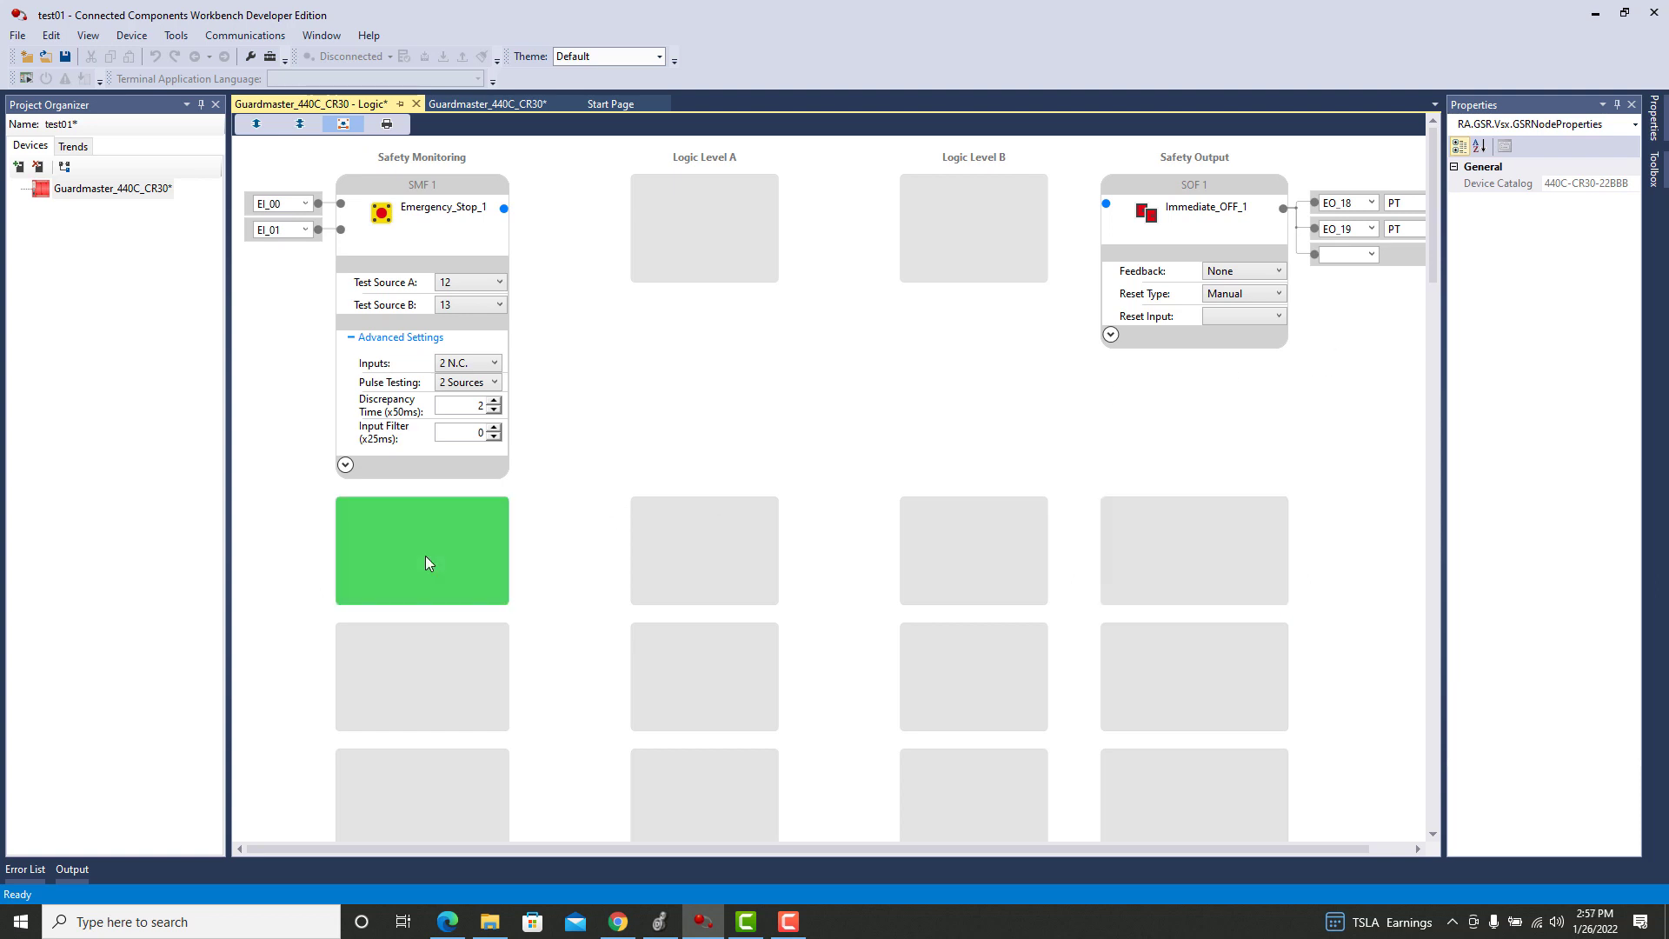
{"action": "left_click", "coordinate": [1656, 179]}
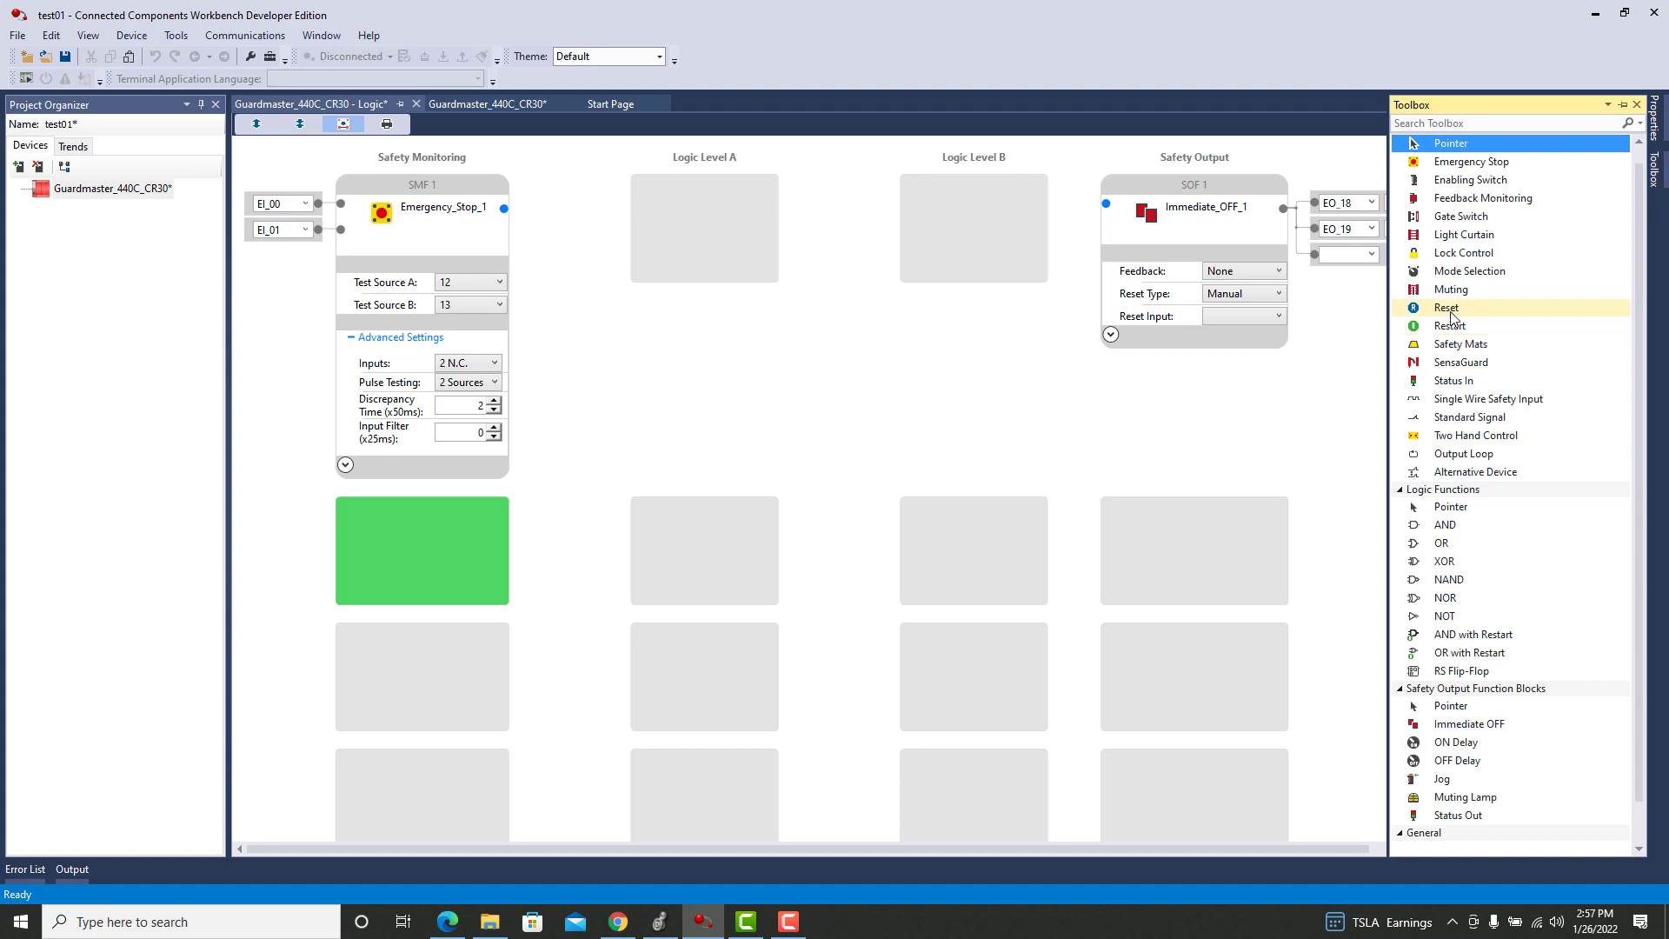
{"action": "left_click", "coordinate": [1449, 313]}
{"action": "double_click", "coordinate": [1449, 308]}
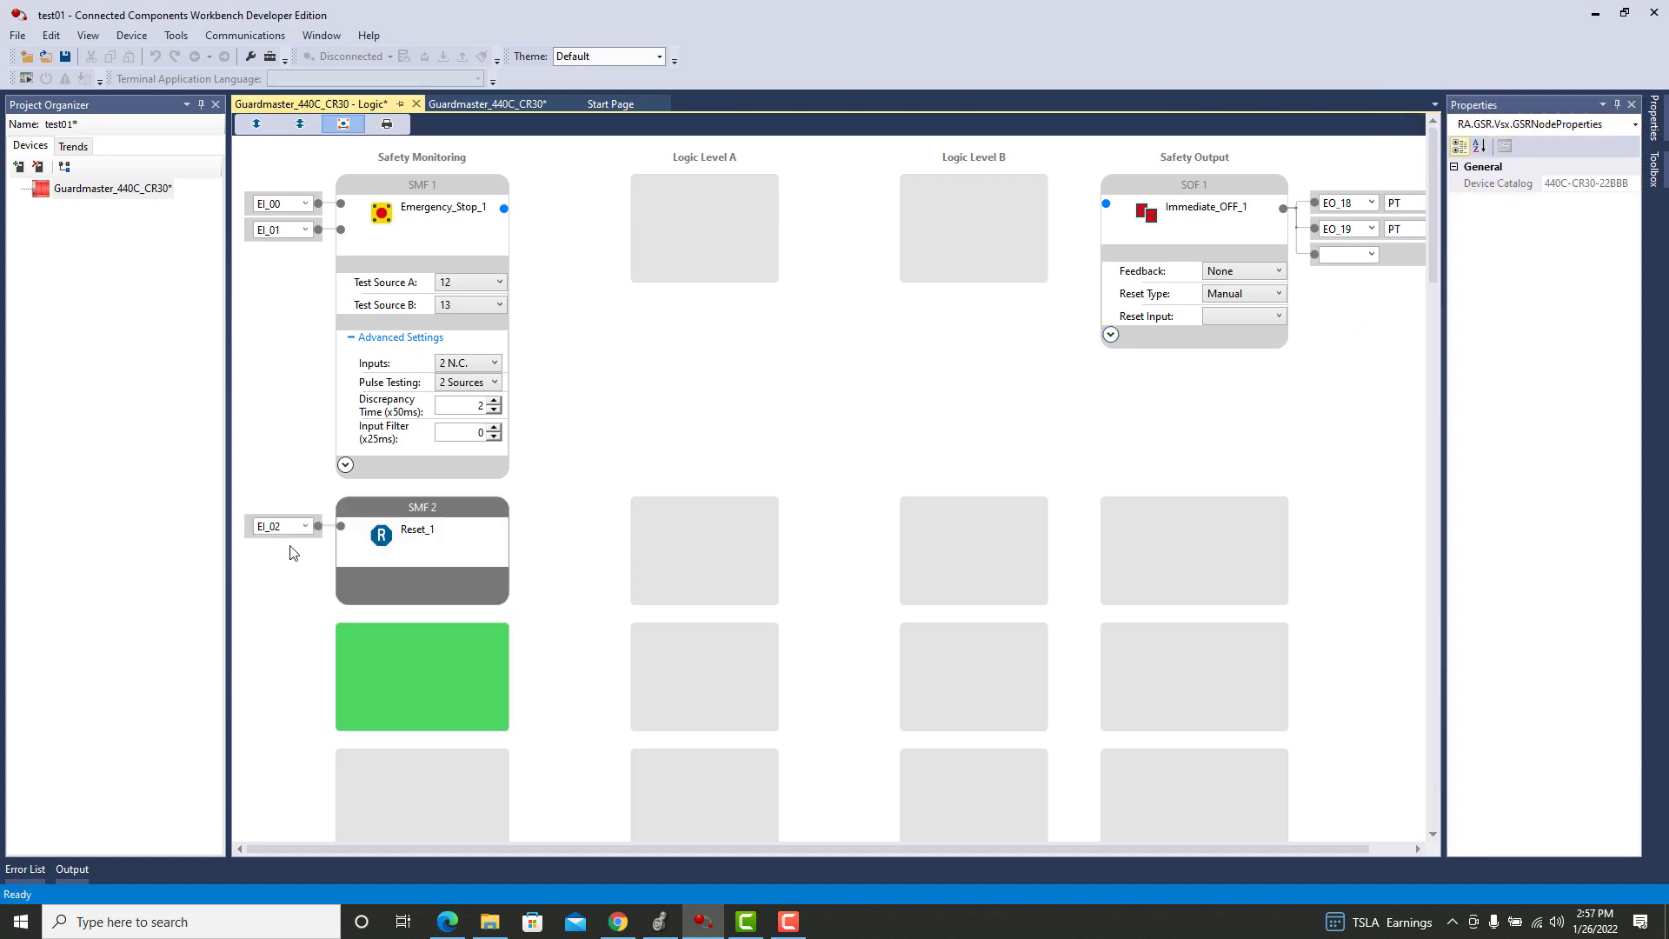
Review the selectable input terminals and assign Plug-in 2 input 00 to the Reset block.
{"action": "left_click", "coordinate": [306, 526]}
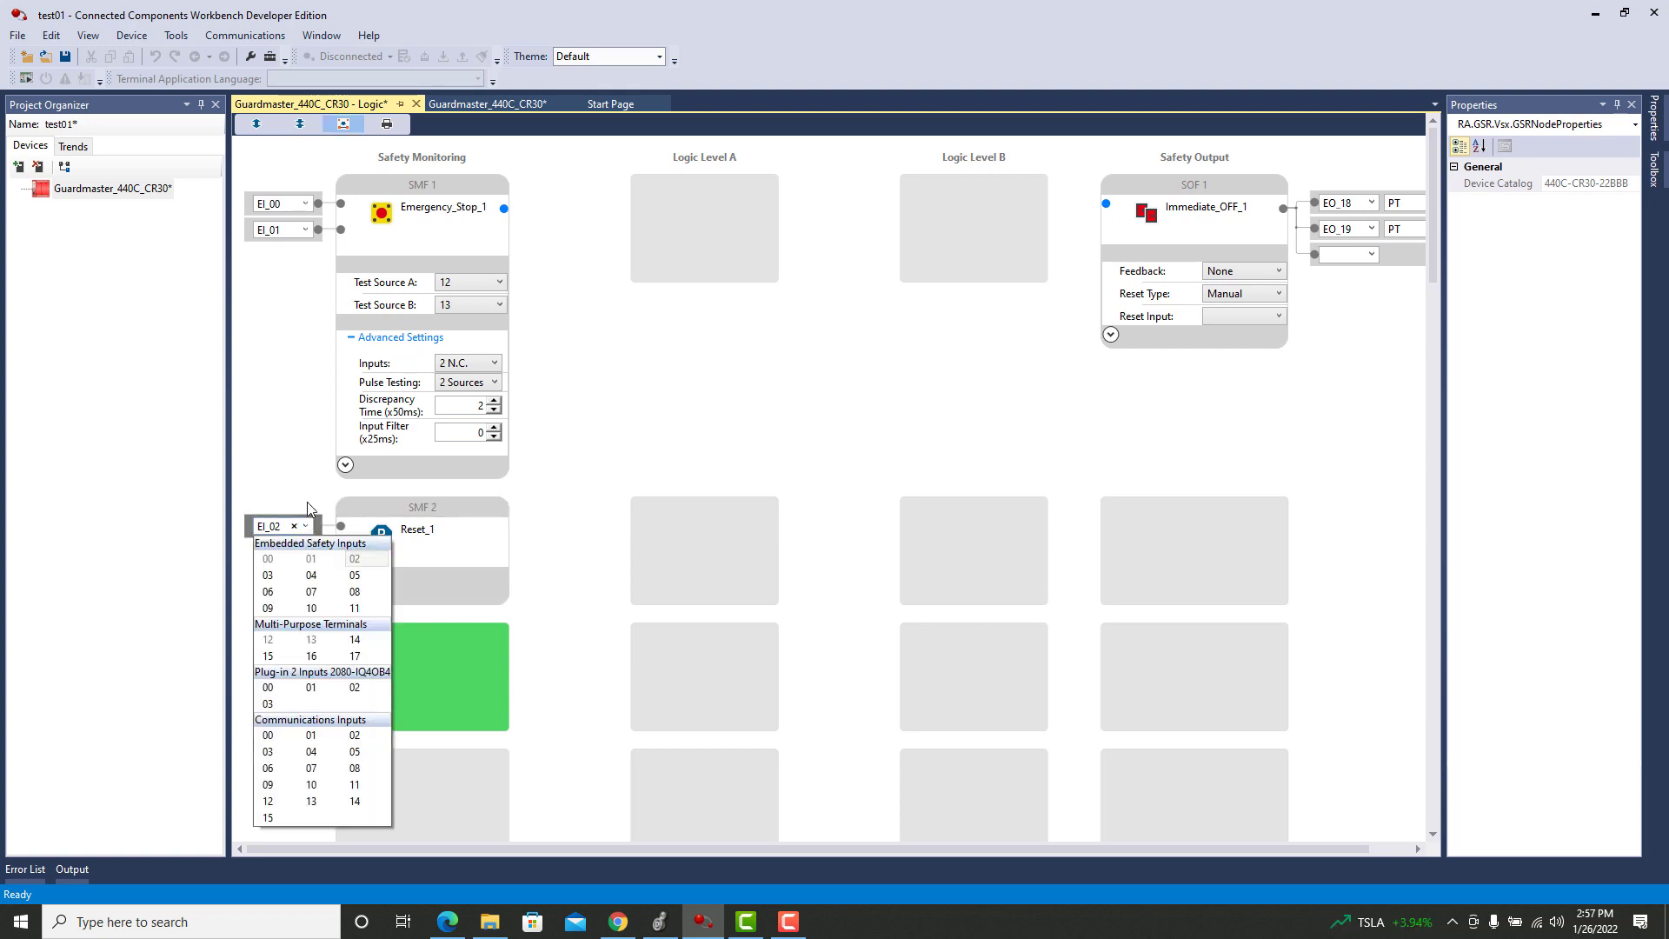
{"action": "left_click", "coordinate": [314, 455]}
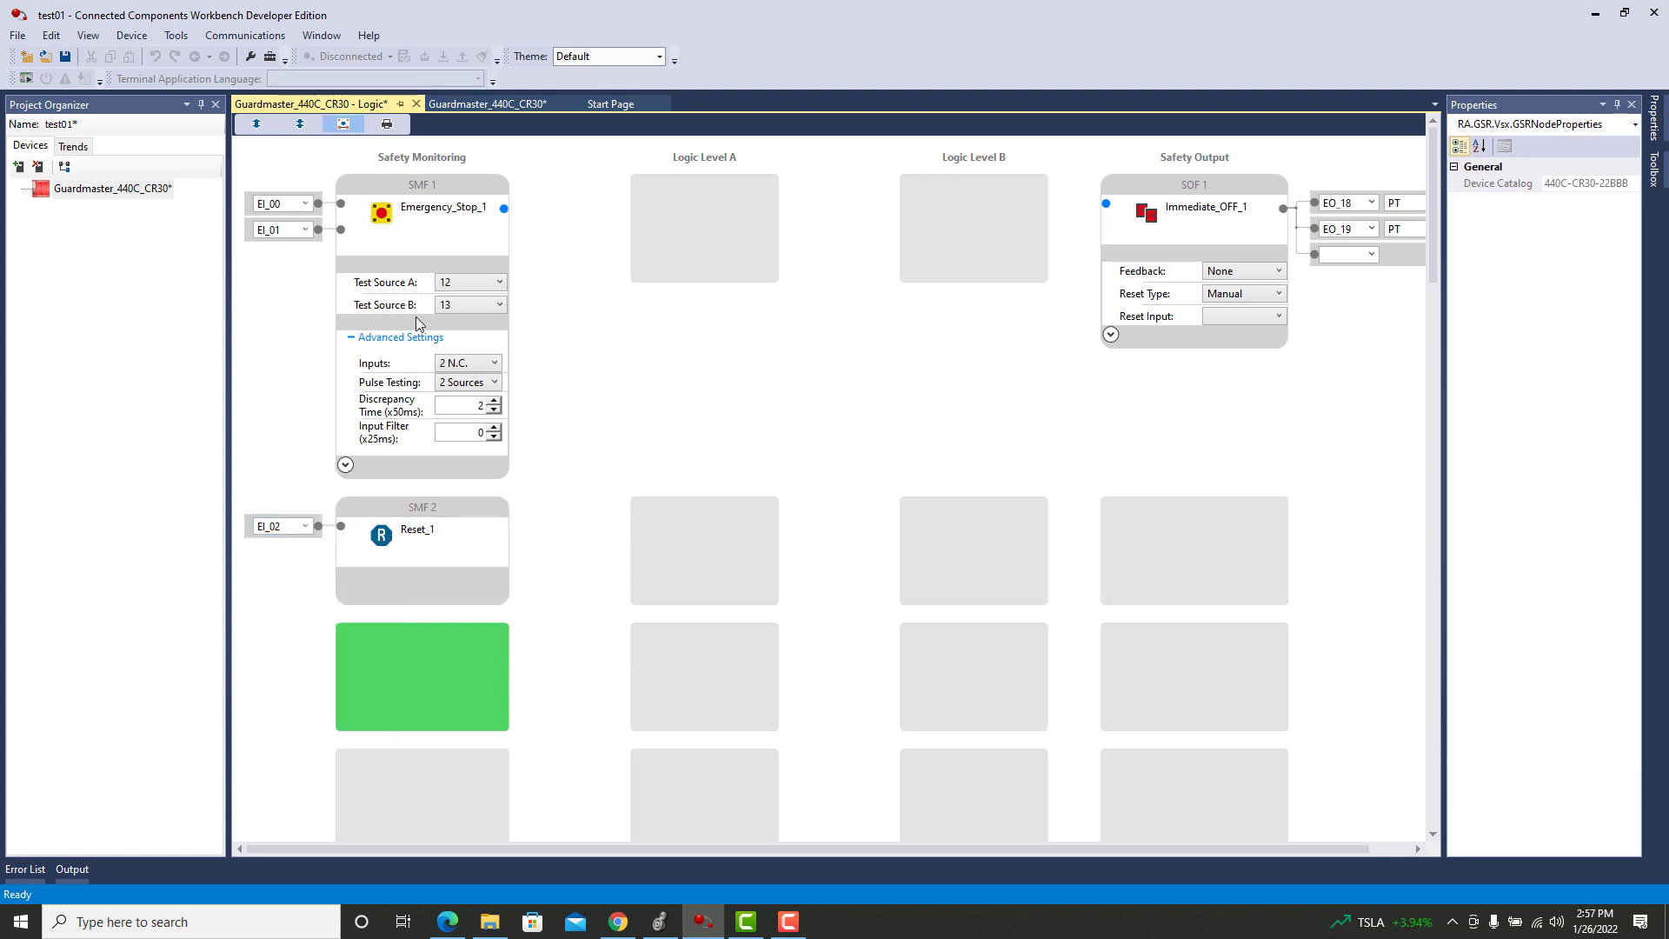
{"action": "left_click", "coordinate": [305, 230]}
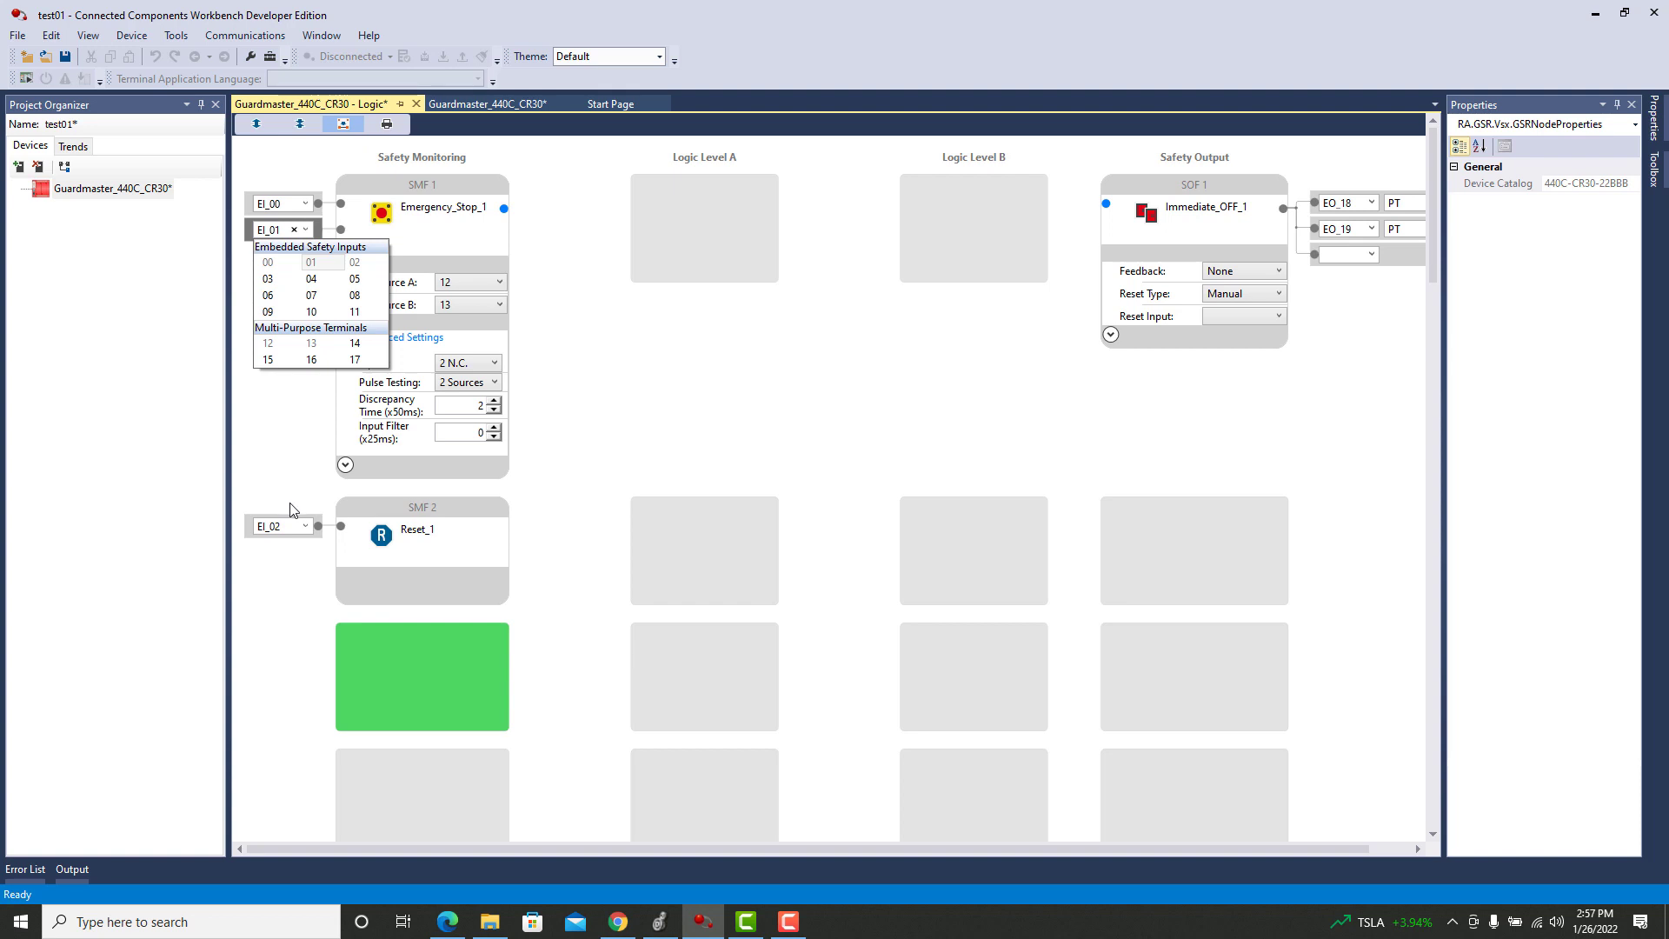
{"action": "left_click", "coordinate": [306, 526]}
{"action": "left_click", "coordinate": [306, 526]}
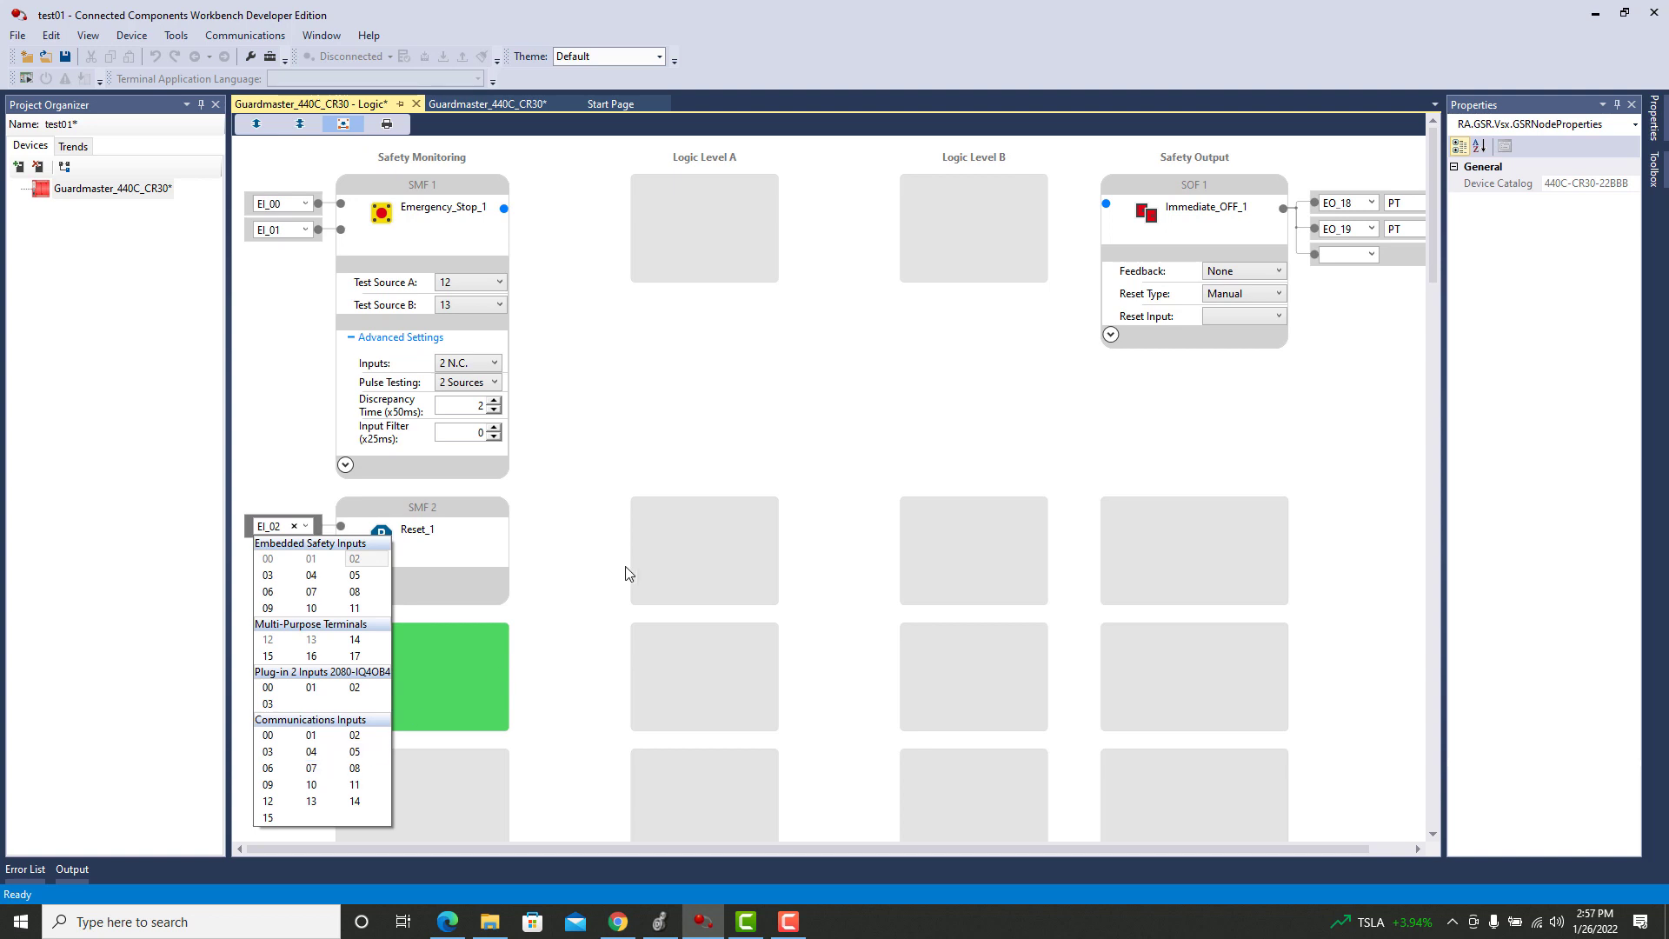
{"action": "left_click", "coordinate": [270, 689]}
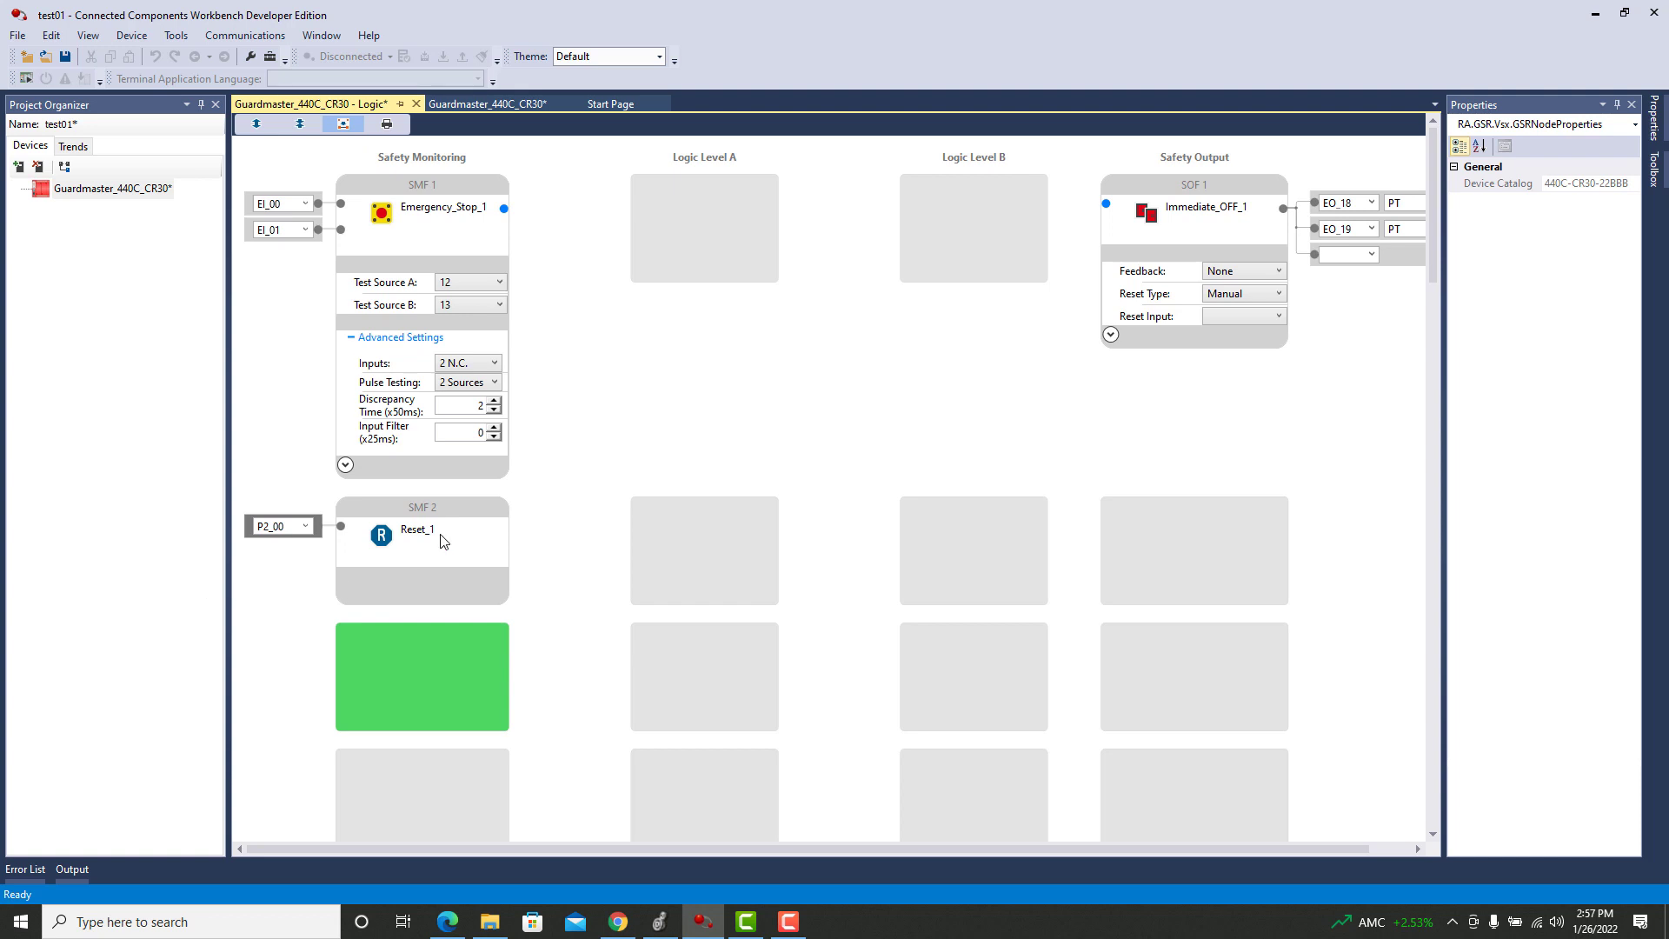
Set the Immediate OFF block's Reset Input to SMF 2 and check its Feedback options.
{"action": "left_click", "coordinate": [1277, 315]}
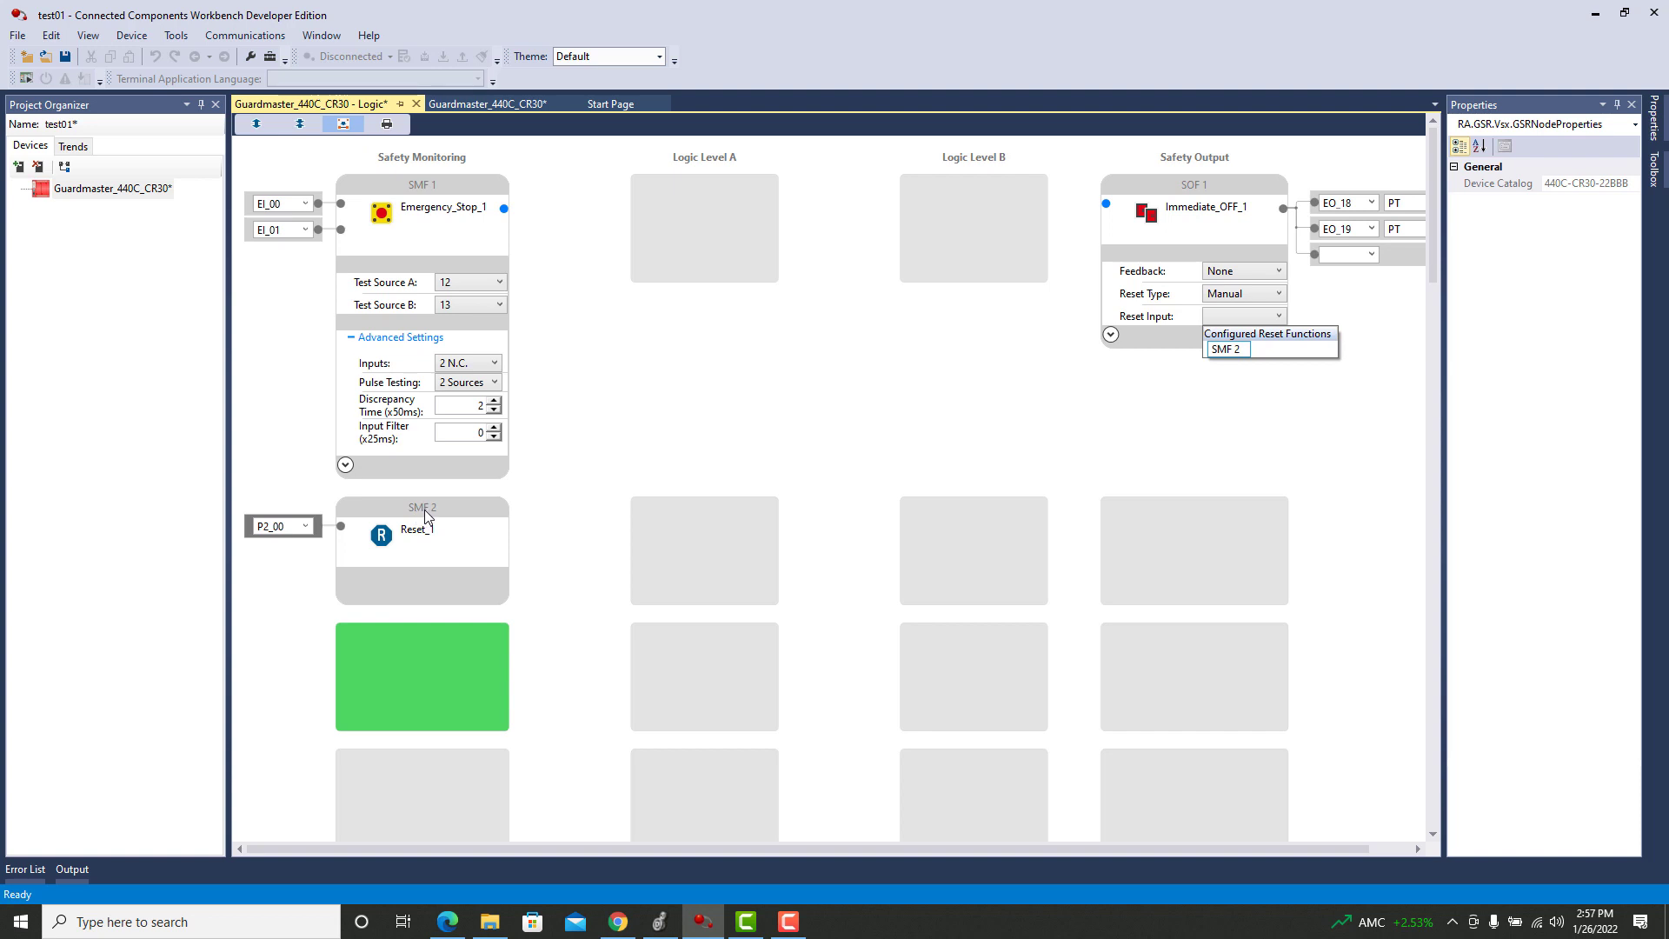
{"action": "left_click", "coordinate": [1222, 350]}
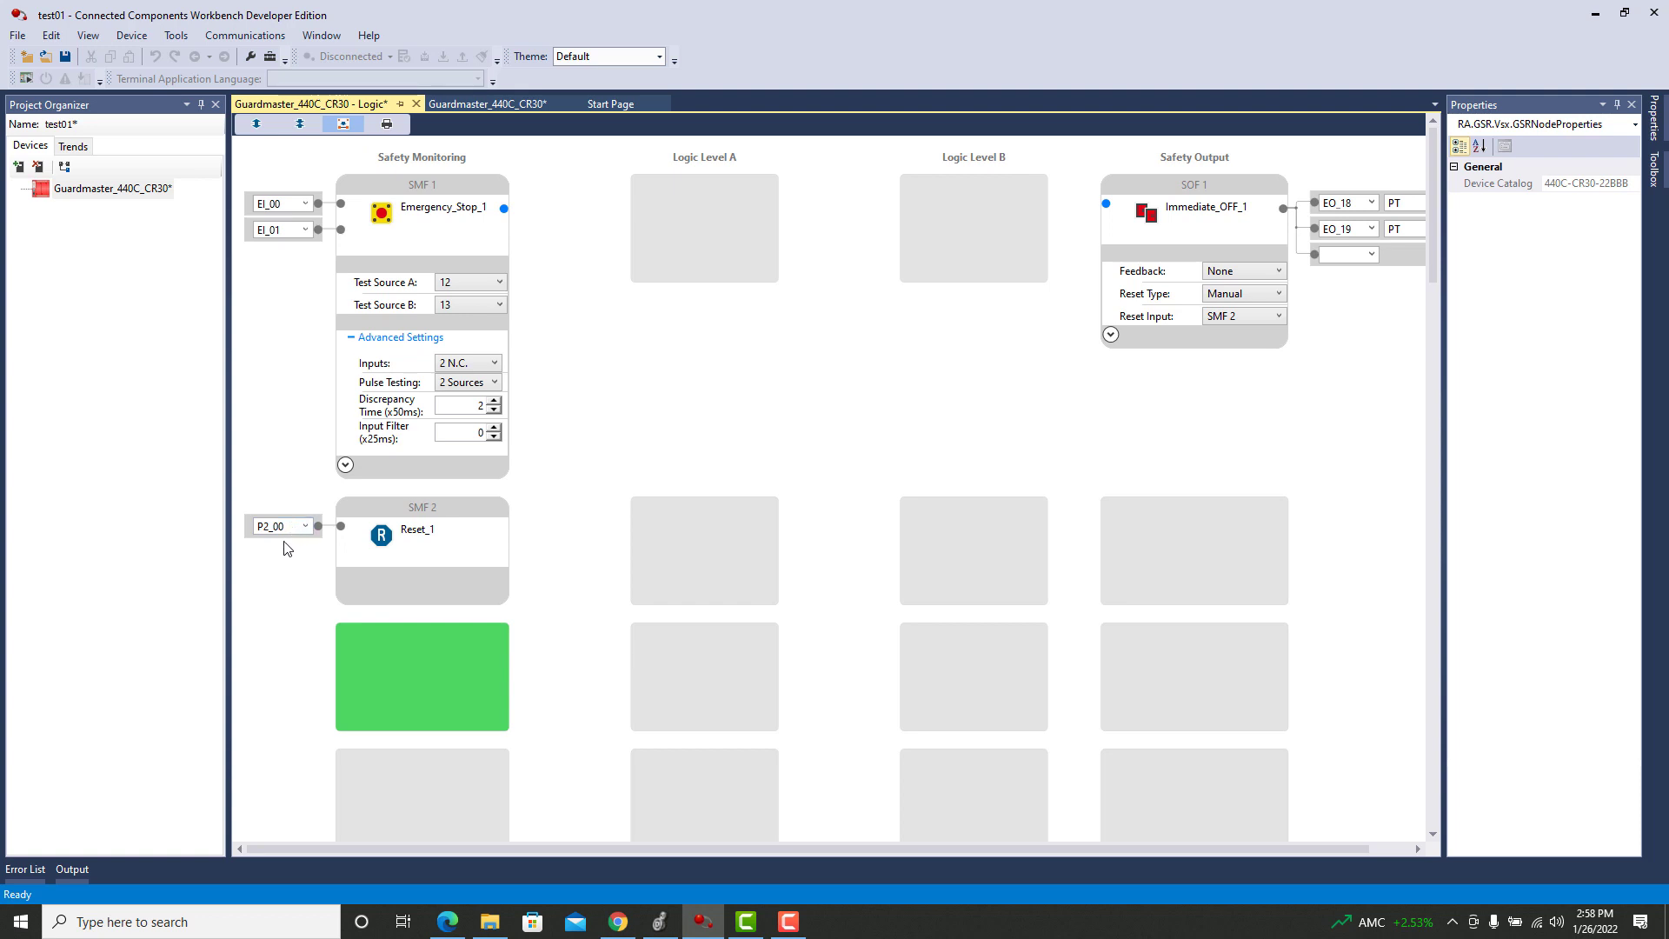
{"action": "left_click", "coordinate": [1279, 273]}
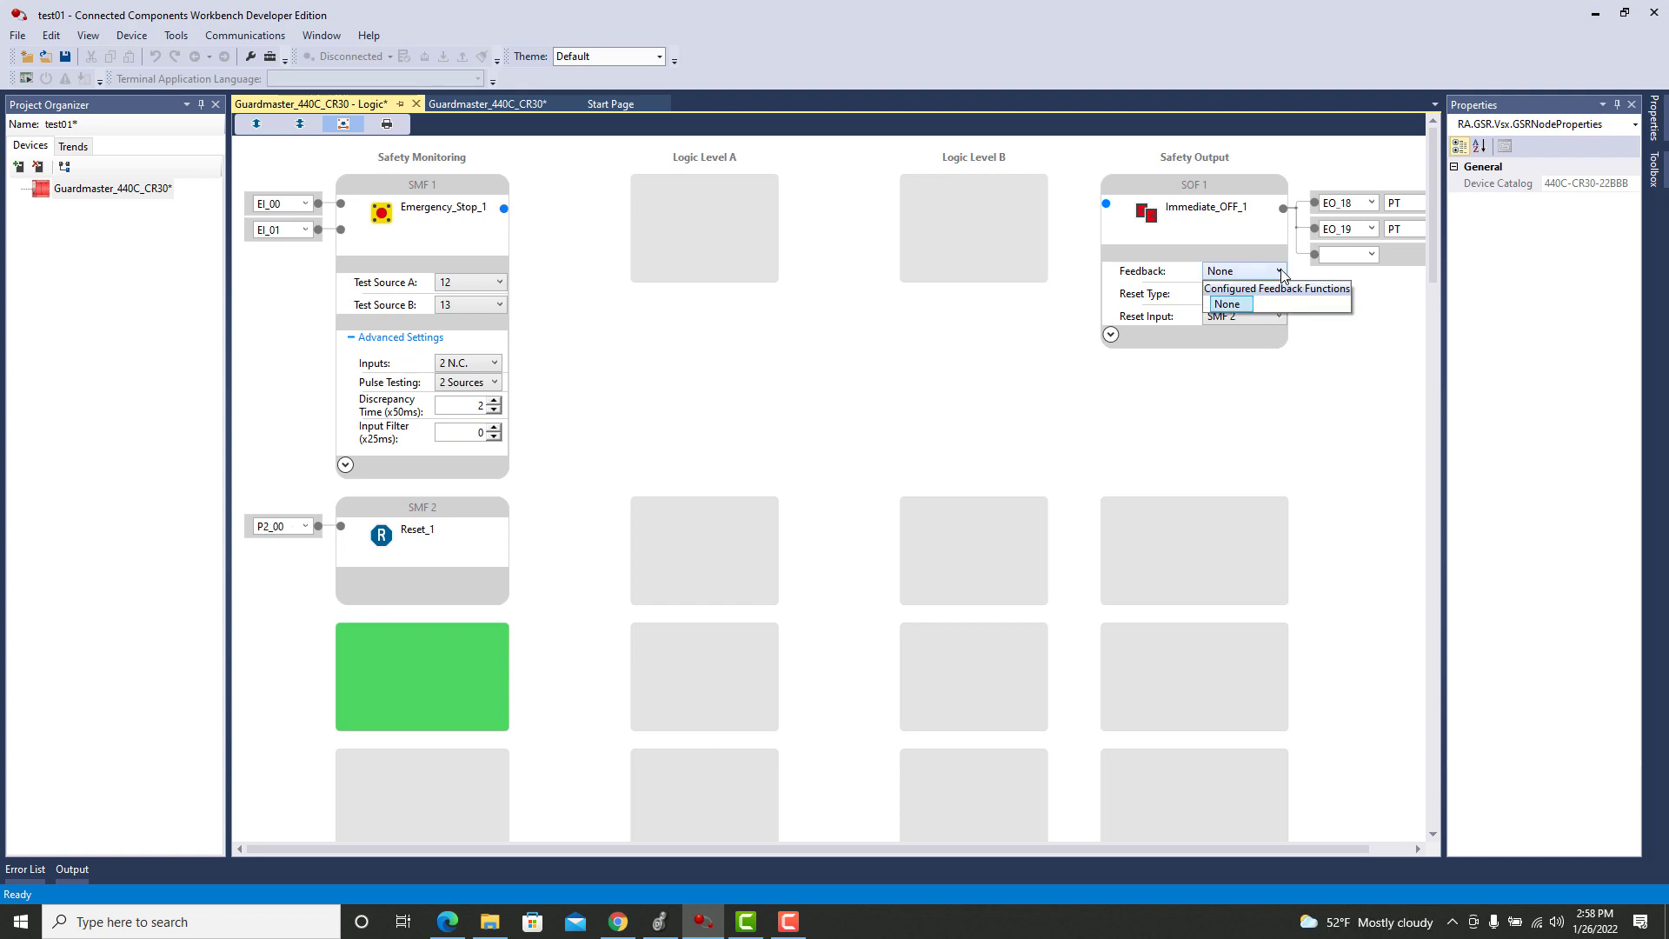
{"action": "left_click", "coordinate": [1282, 273]}
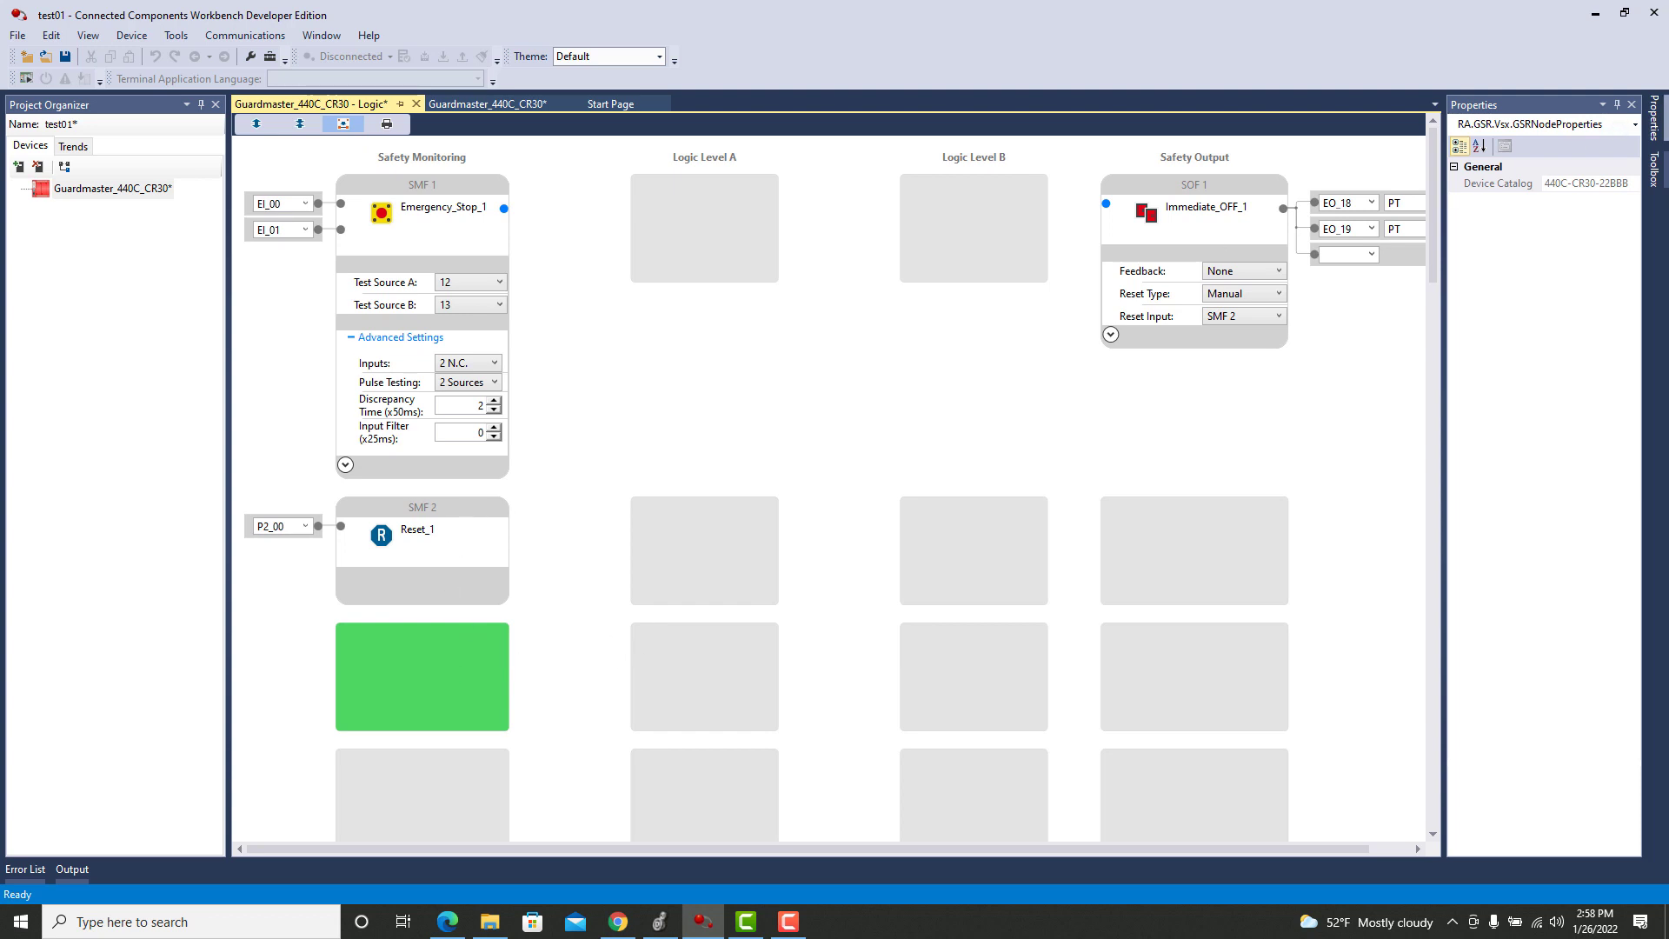
Add a Feedback Monitoring function block to the third Safety Monitoring slot, below the Reset block.
{"action": "left_click", "coordinate": [1655, 171]}
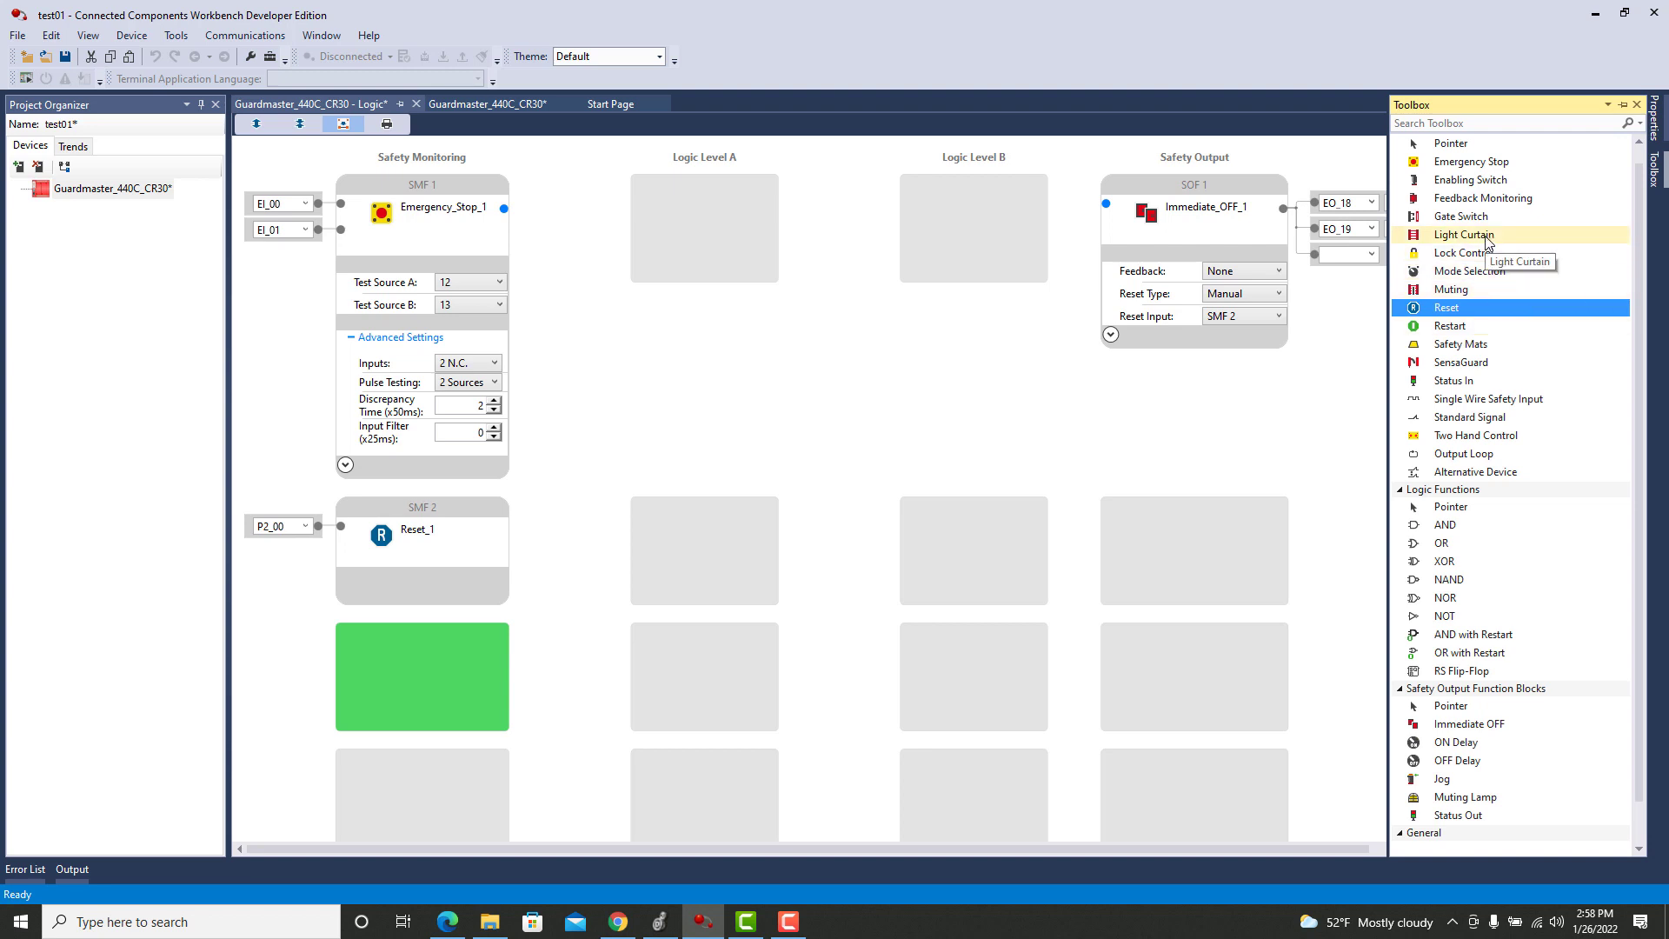
{"action": "left_click", "coordinate": [1488, 199]}
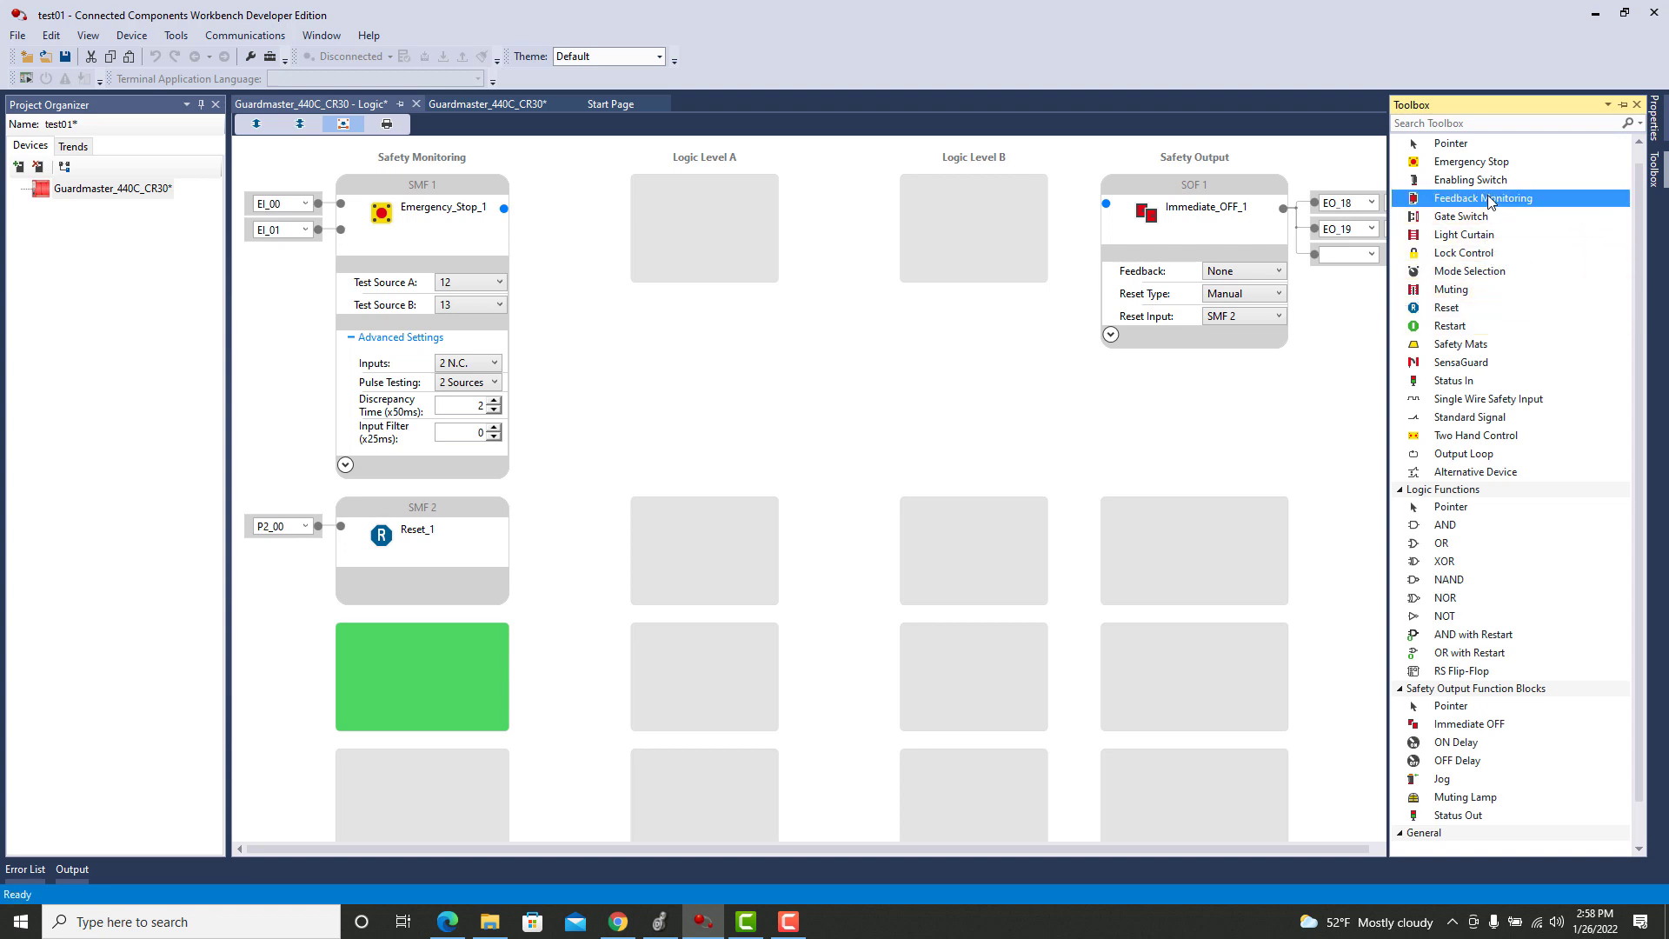
{"action": "double_click", "coordinate": [1488, 199]}
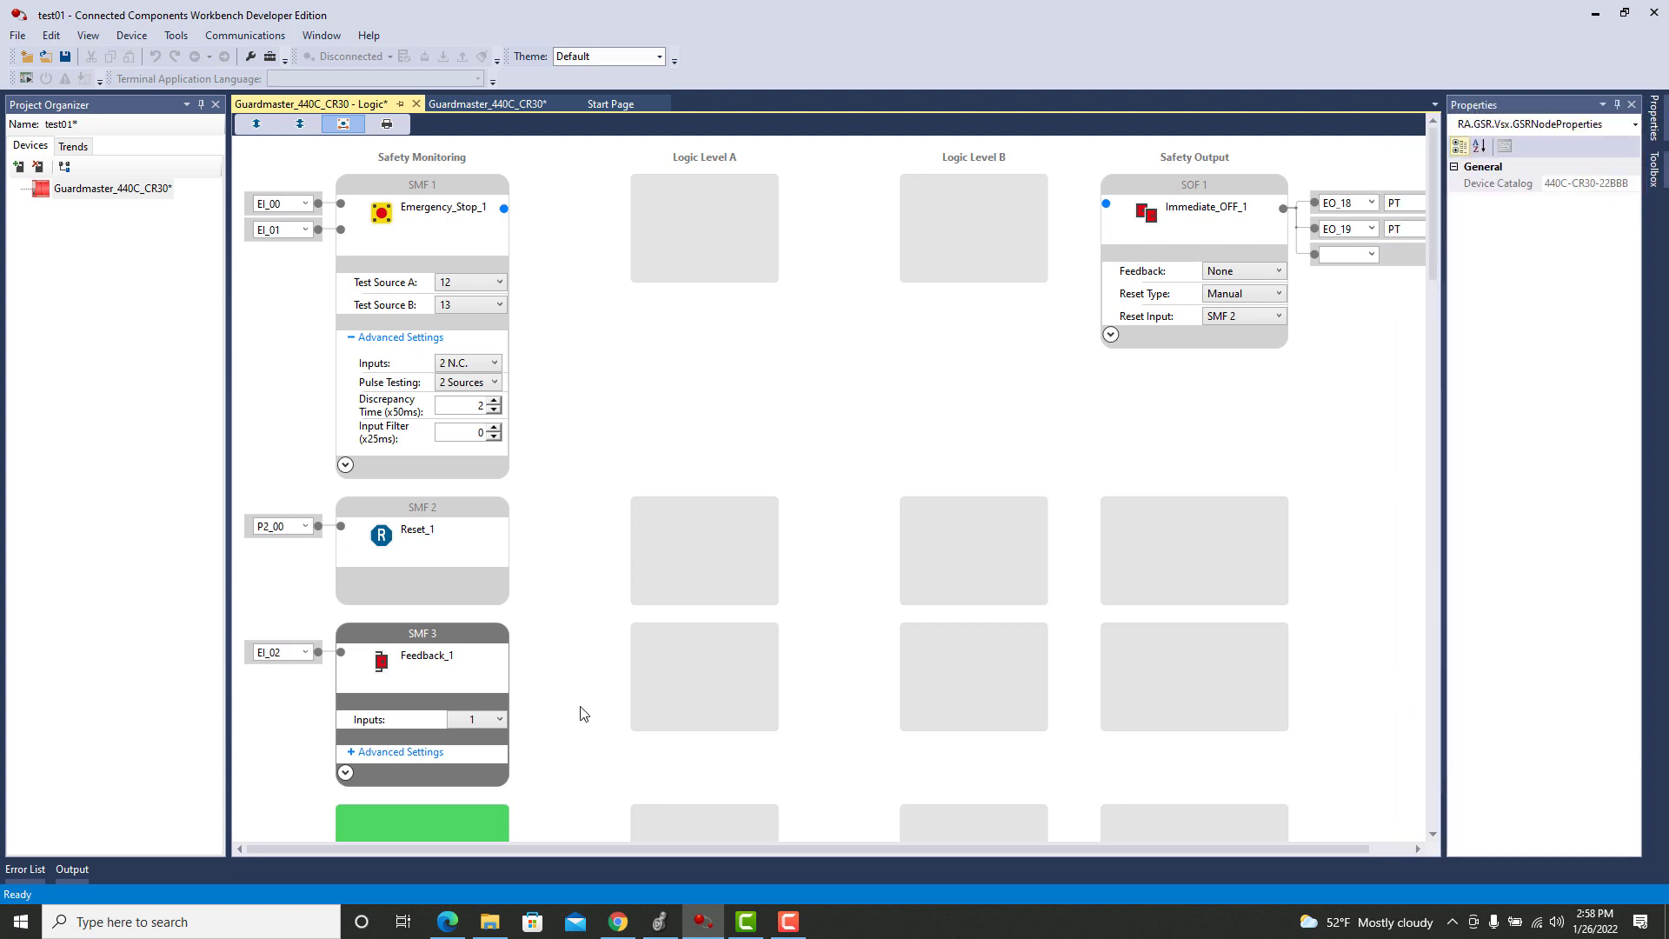
Check the feedback block's Inputs options, then try raising its advanced Input Filter and return it to 0.
{"action": "left_click", "coordinate": [501, 721]}
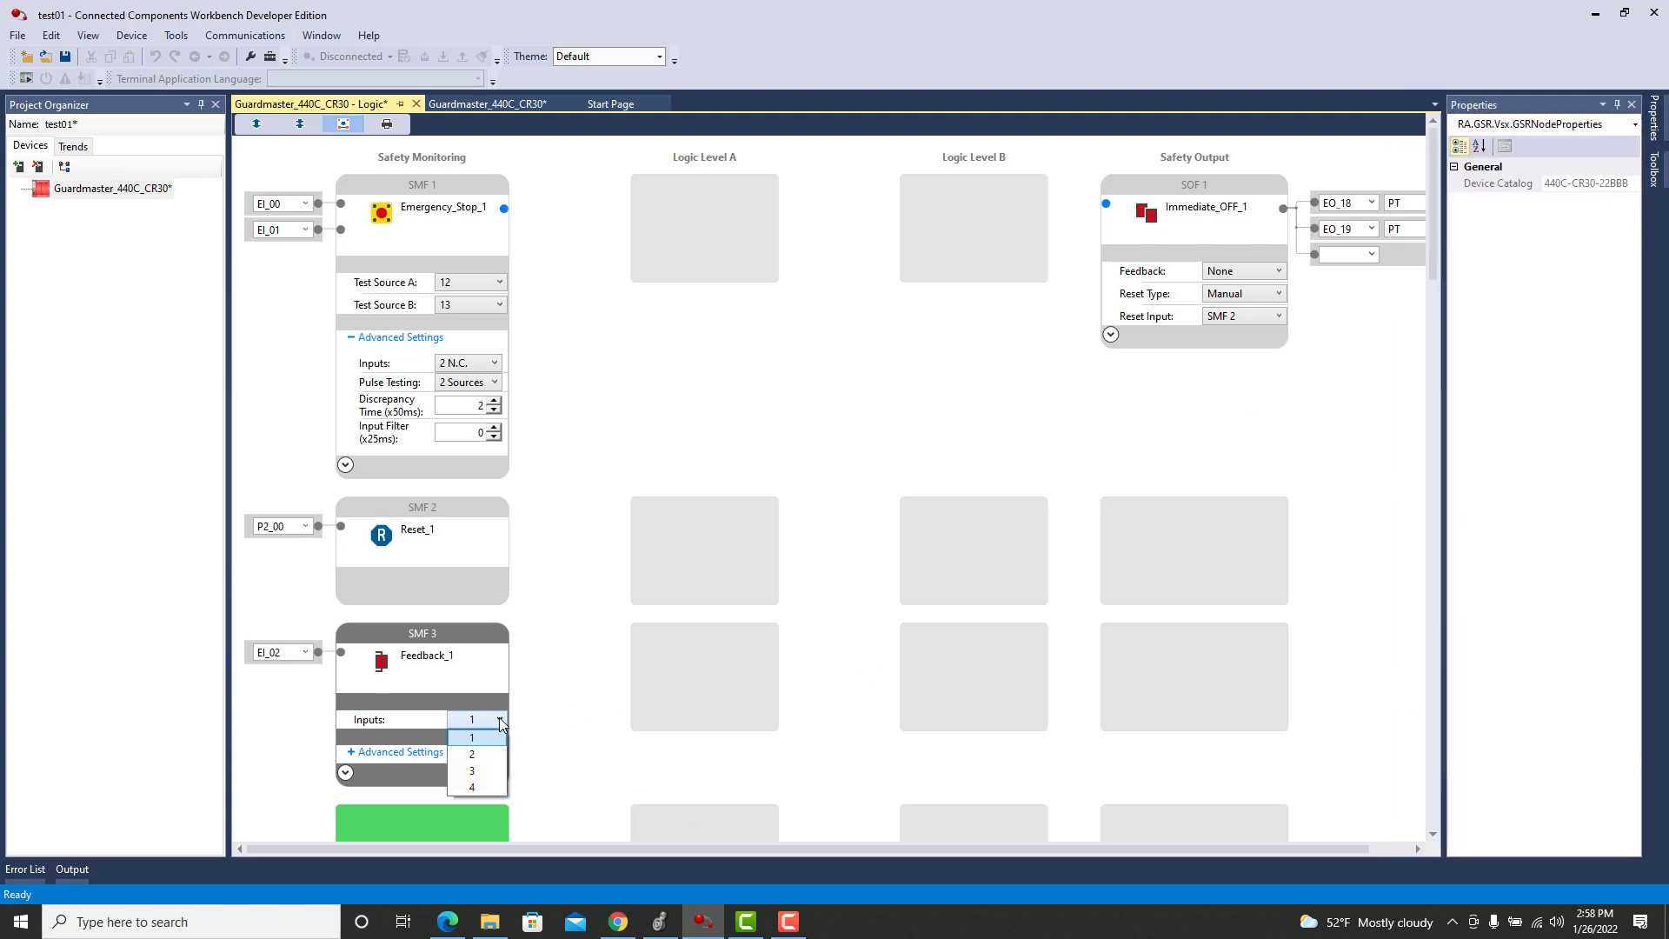
{"action": "left_click", "coordinate": [500, 721]}
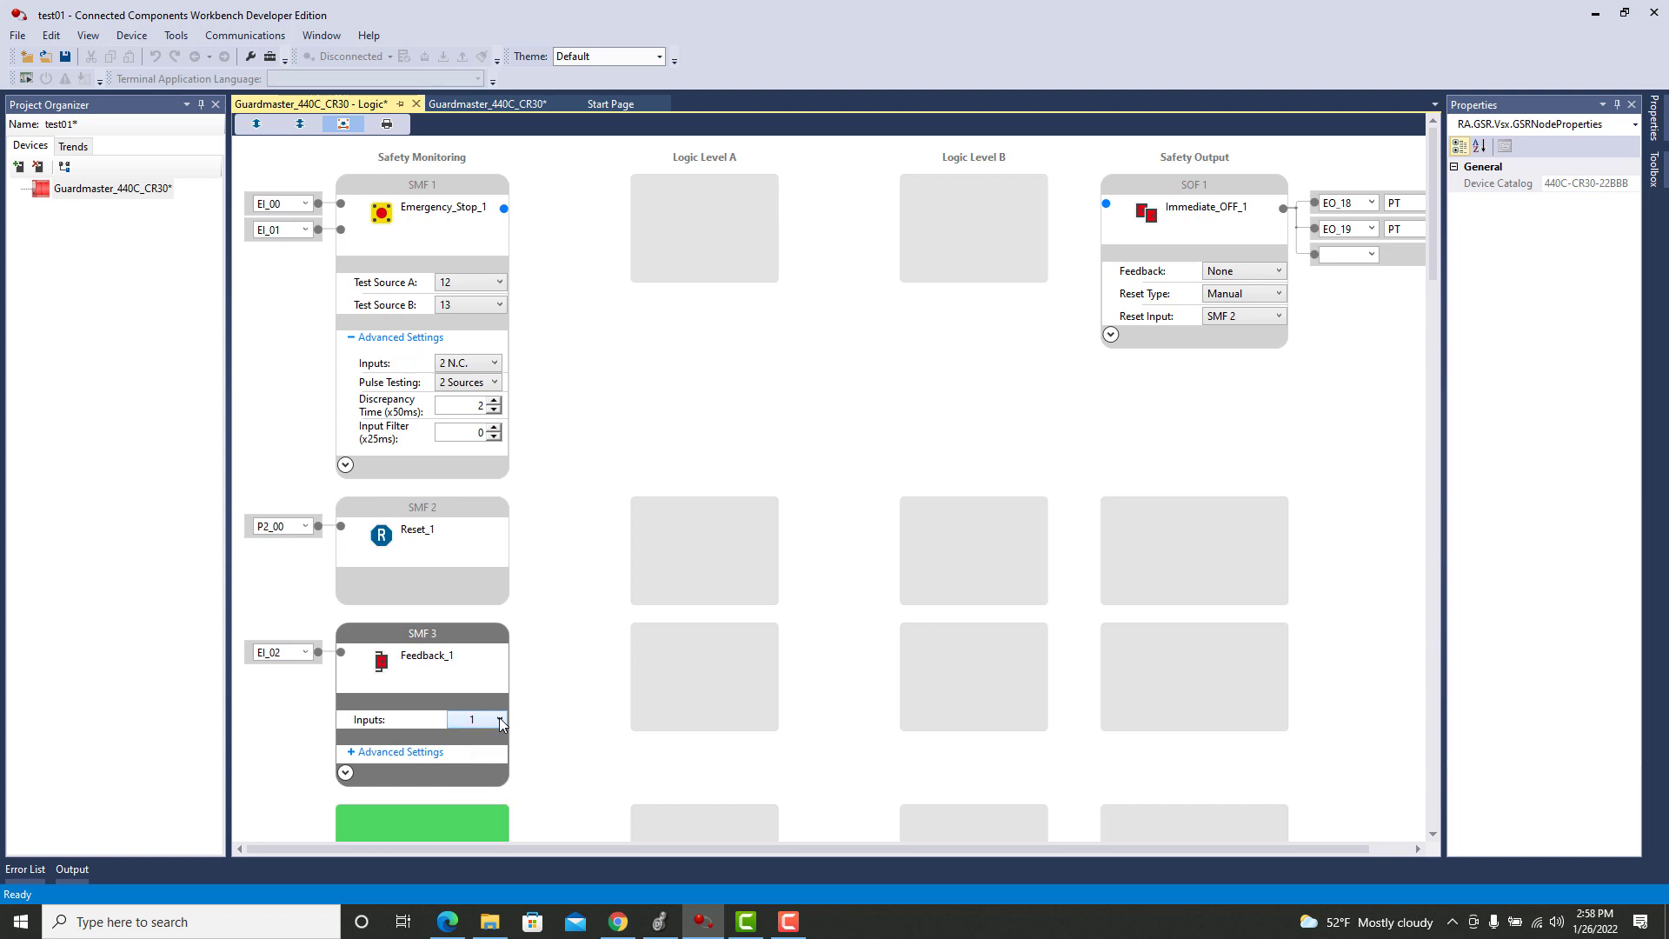
{"action": "left_click", "coordinate": [351, 753]}
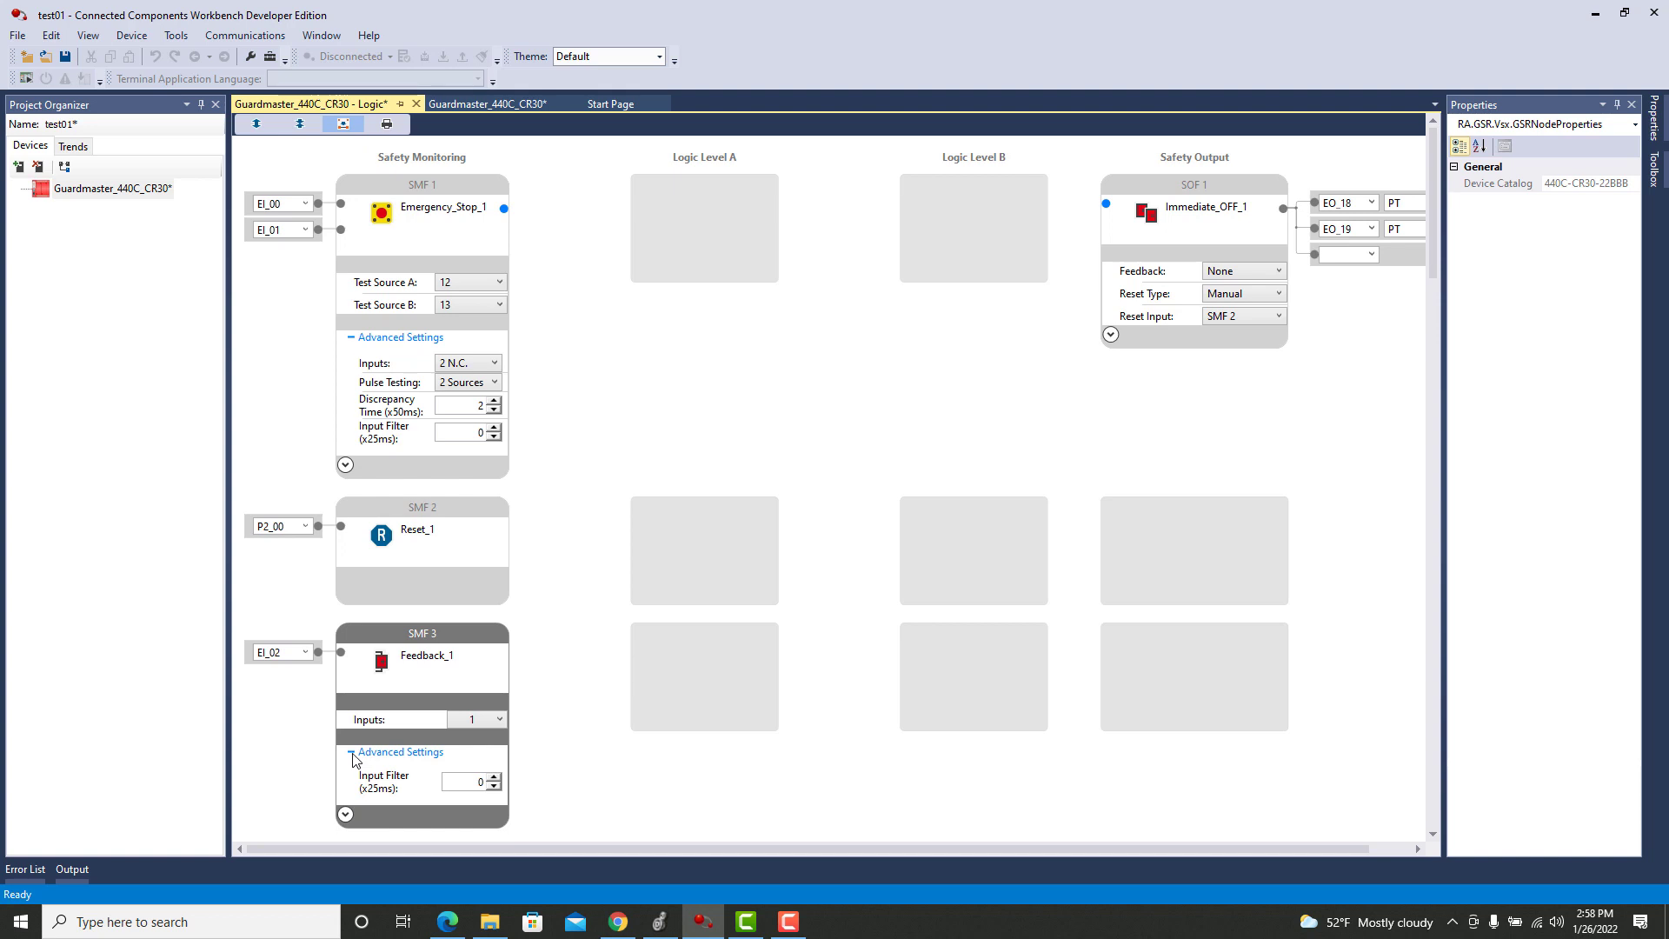
{"action": "left_click", "coordinate": [492, 777]}
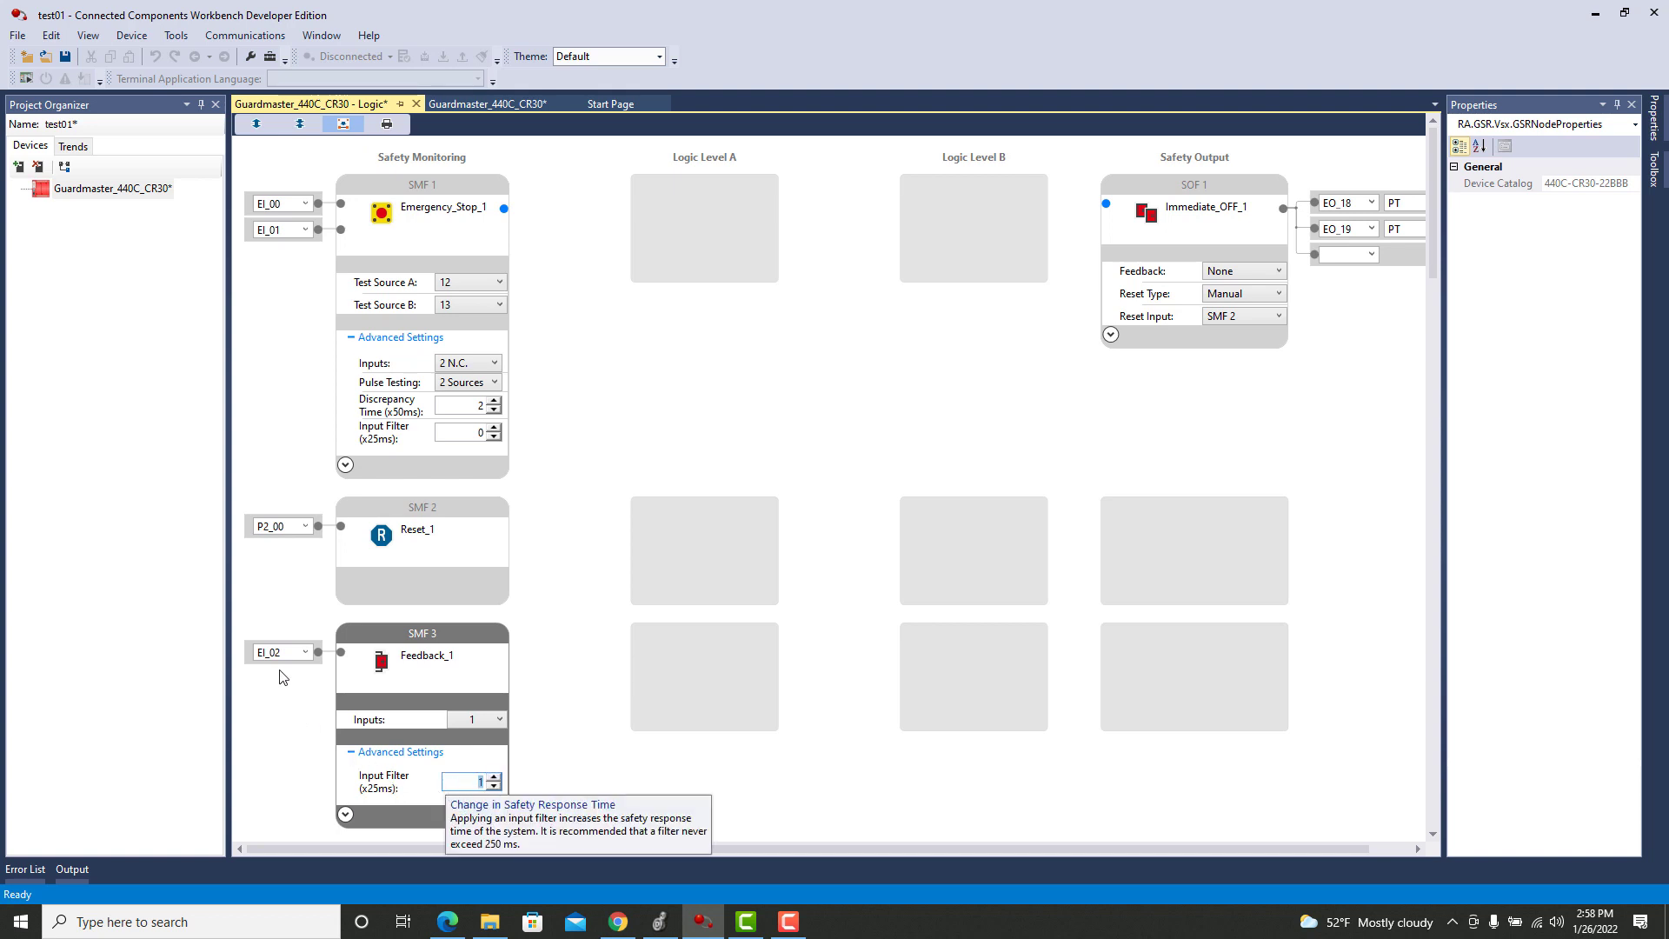
{"action": "left_click", "coordinate": [495, 787]}
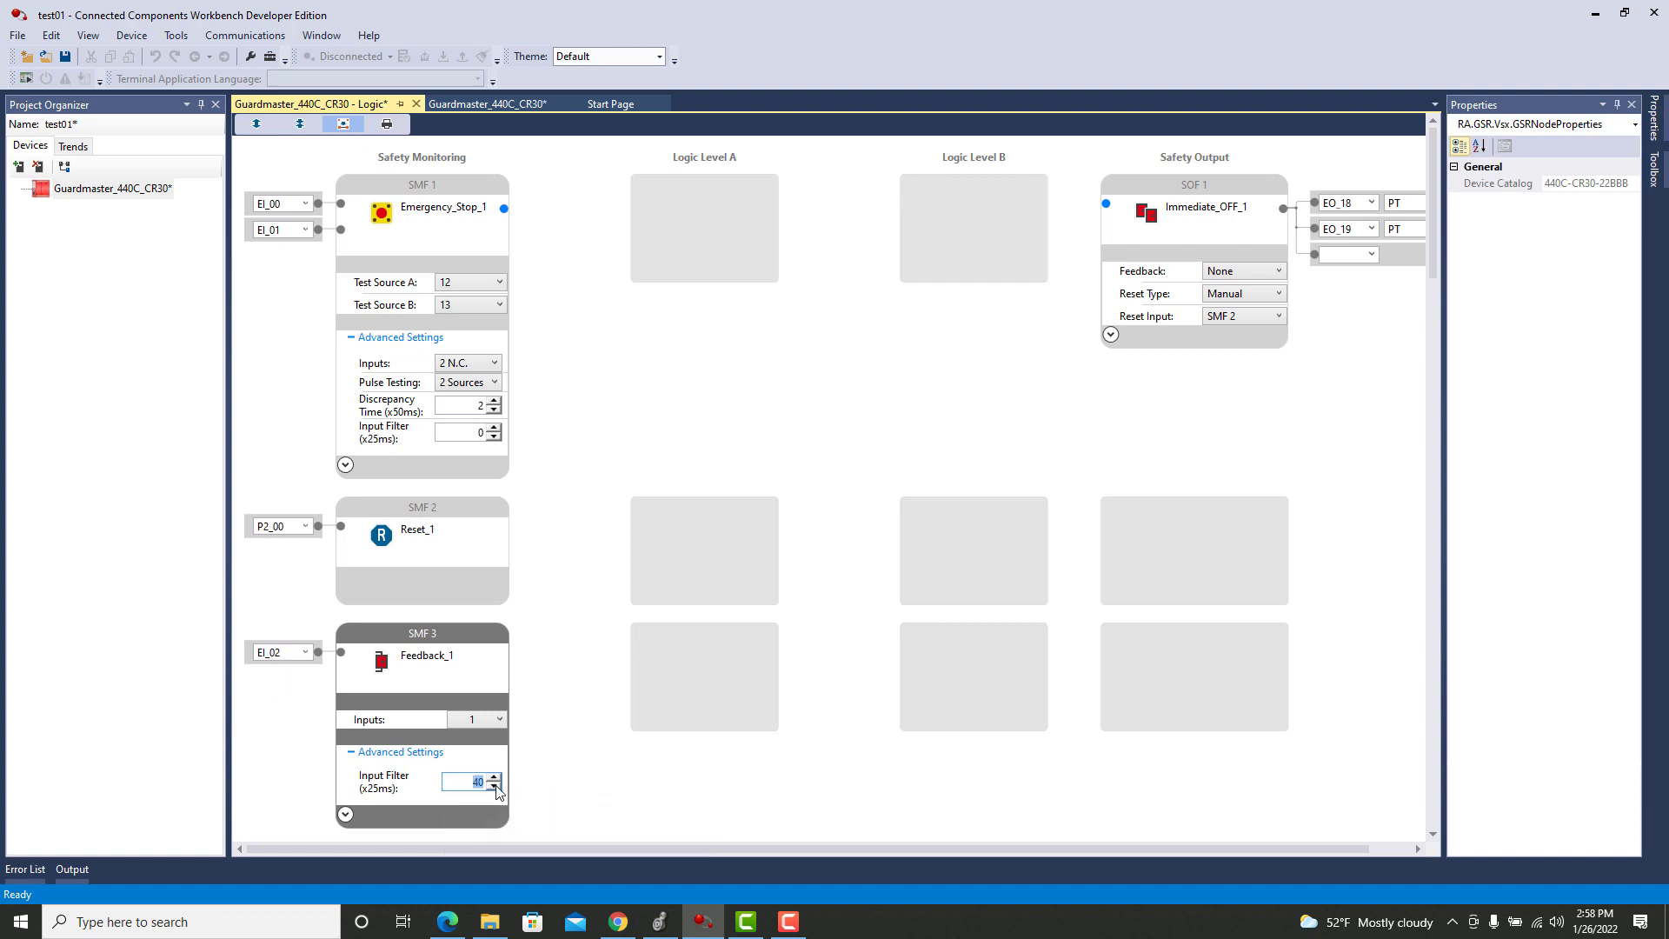
{"action": "left_click", "coordinate": [495, 785]}
{"action": "left_click", "coordinate": [496, 787]}
{"action": "left_click", "coordinate": [496, 787]}
Assign Plug-in 2 input 01 to the feedback block as its input terminal.
{"action": "left_click", "coordinate": [305, 653]}
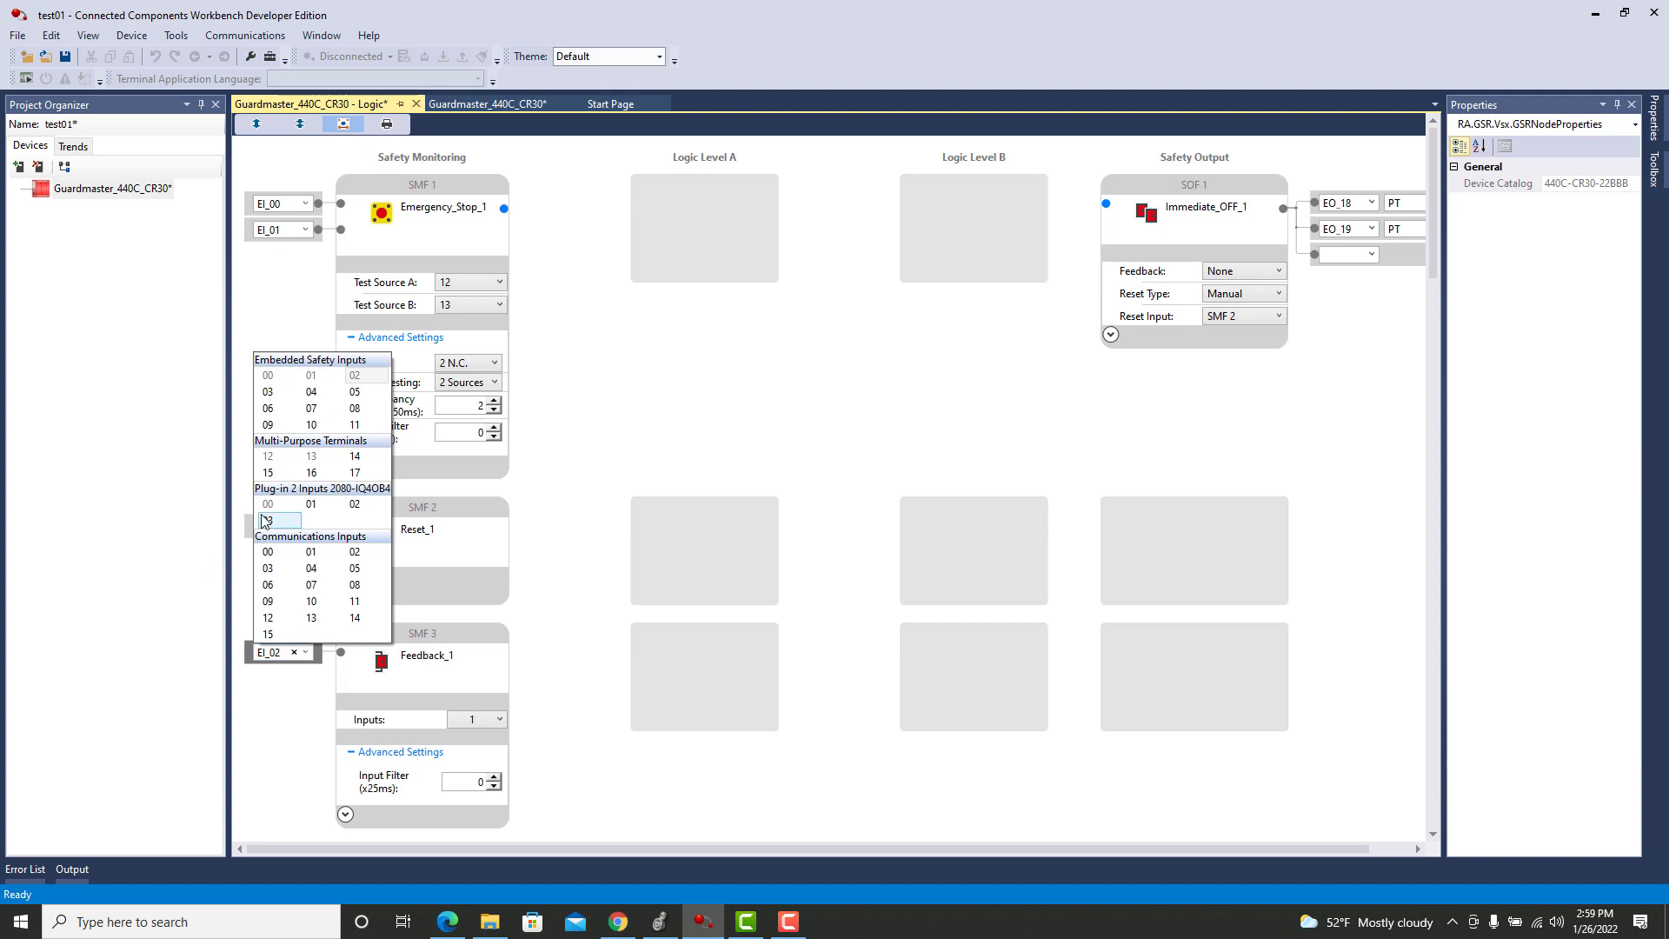
{"action": "left_click", "coordinate": [307, 509]}
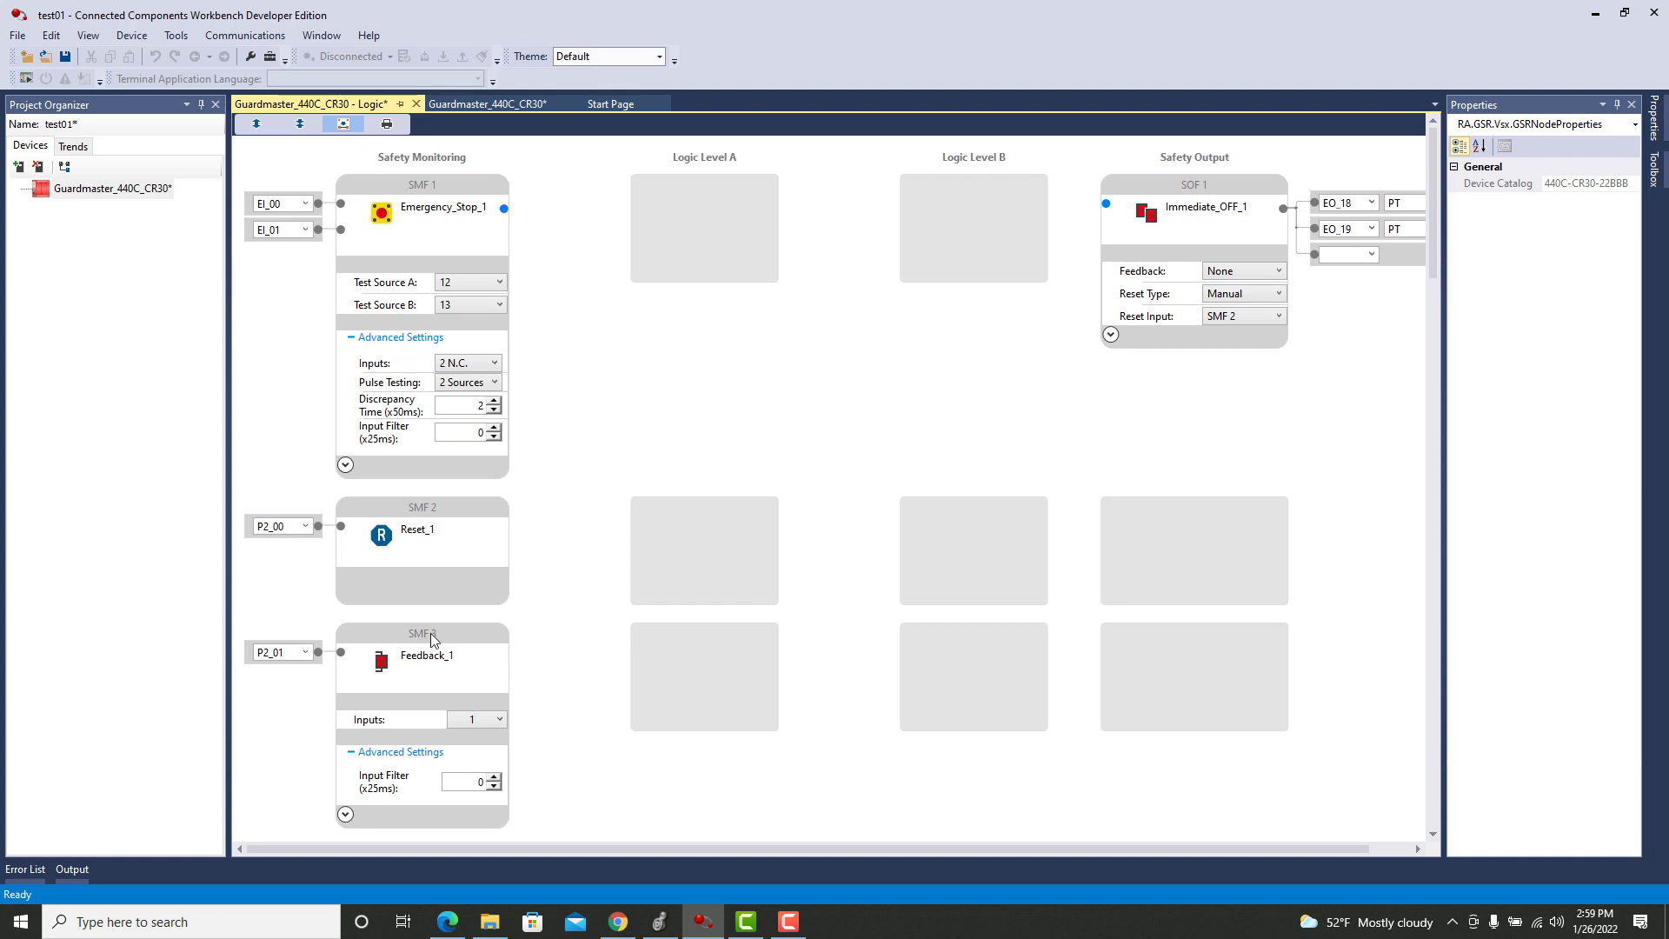
Set the Immediate OFF block's Feedback to SMF 3 and connect the Emergency Stop block's output to the Immediate OFF block's input.
{"action": "left_click", "coordinate": [1278, 270]}
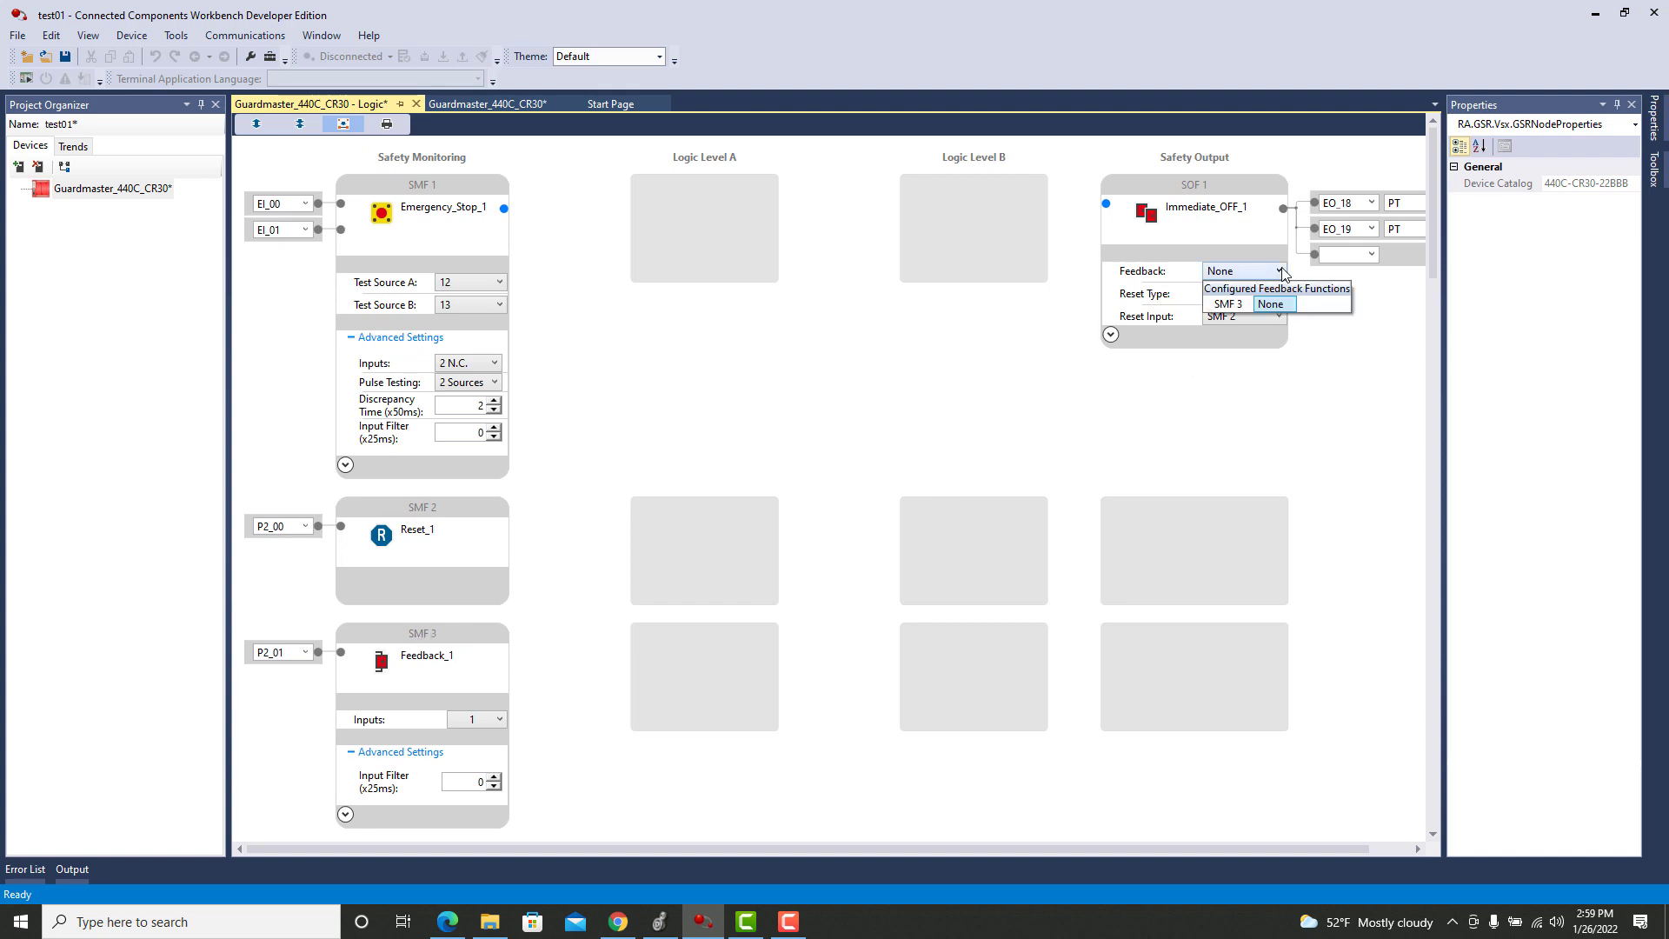
{"action": "left_click", "coordinate": [1228, 304]}
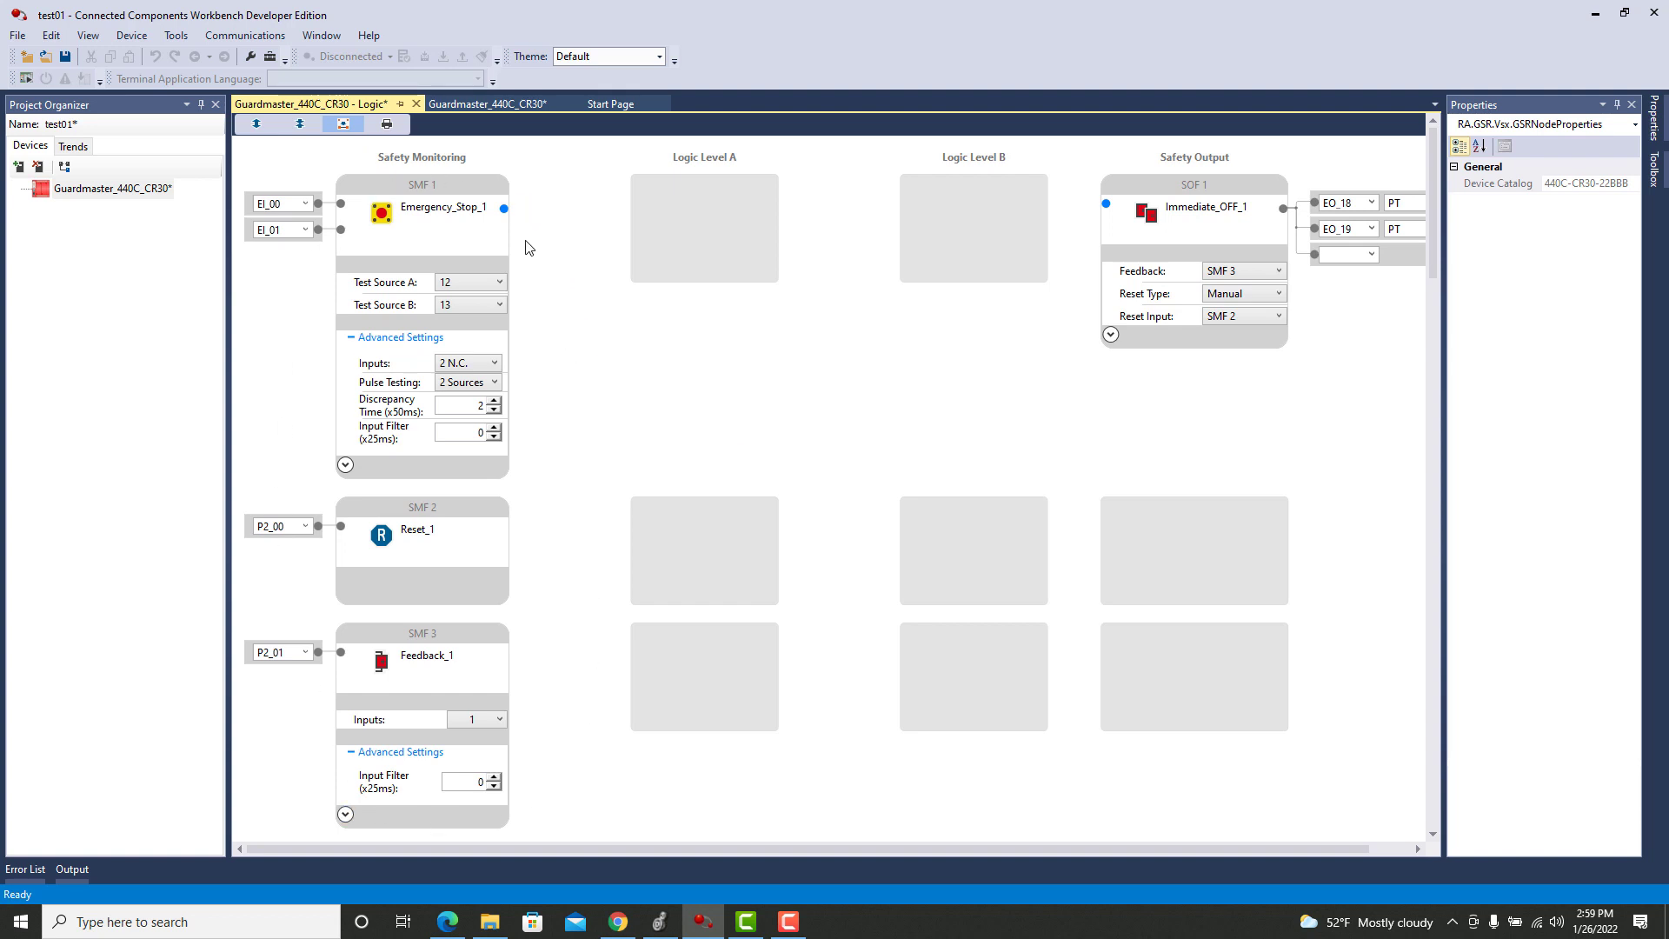
{"action": "left_click_drag", "start_coordinate": [503, 209], "coordinate": [1110, 211]}
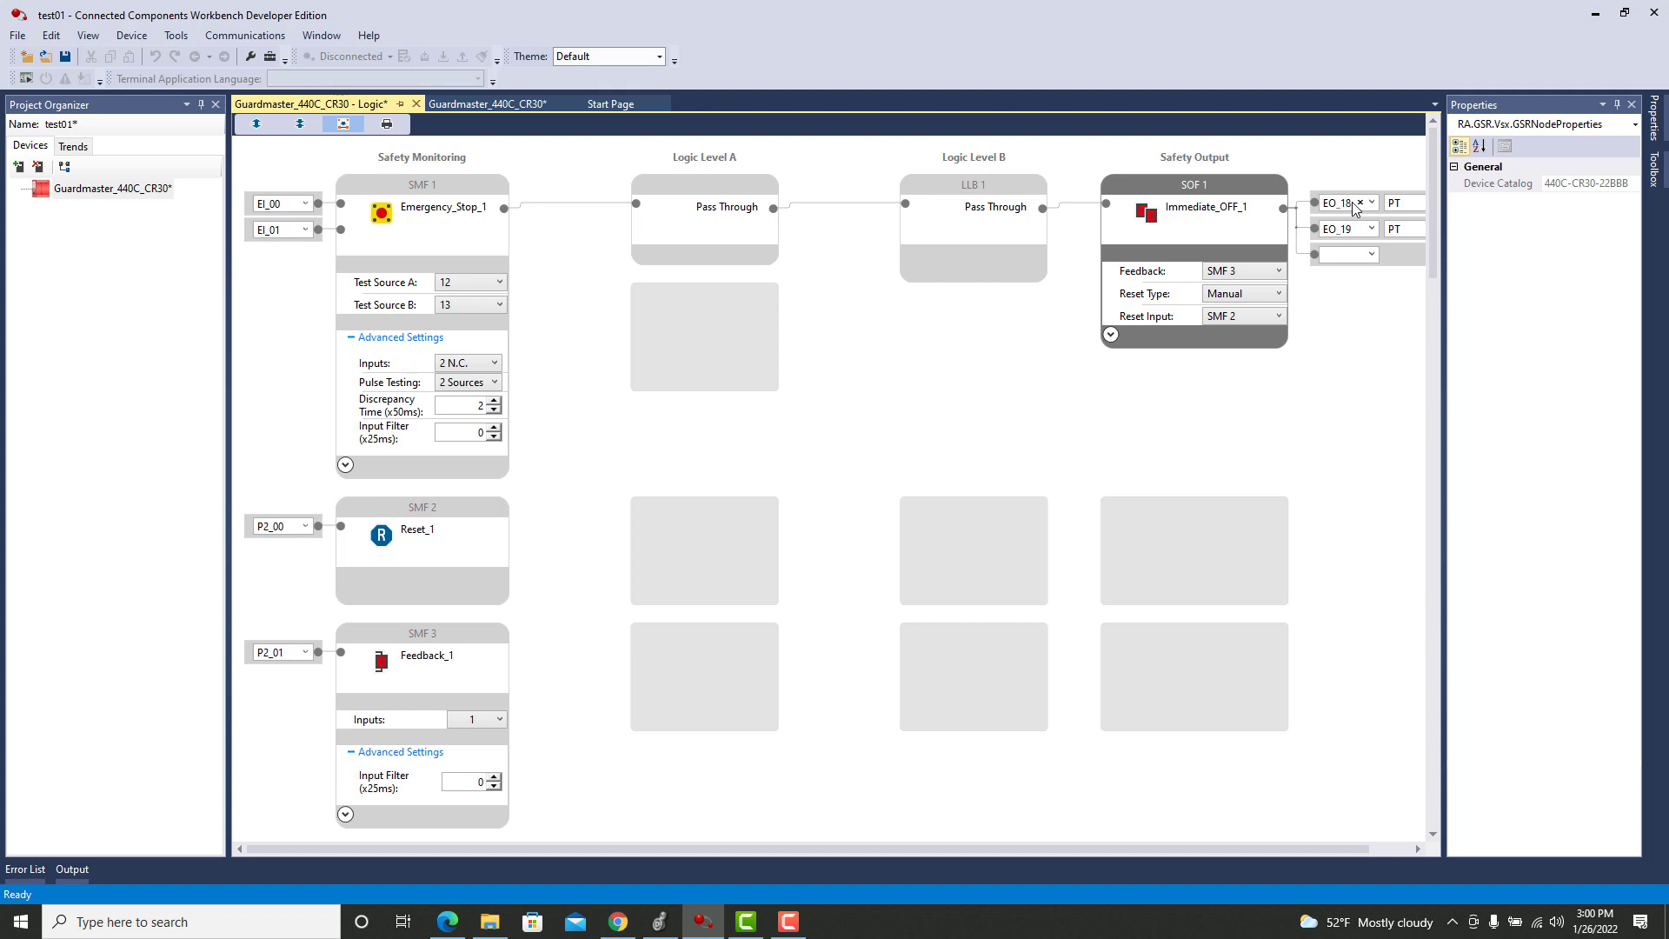
Compare the terminals offered for the Immediate OFF outputs with the Terminal Assignments table in the manual open in the browser.
{"action": "left_click", "coordinate": [1372, 254]}
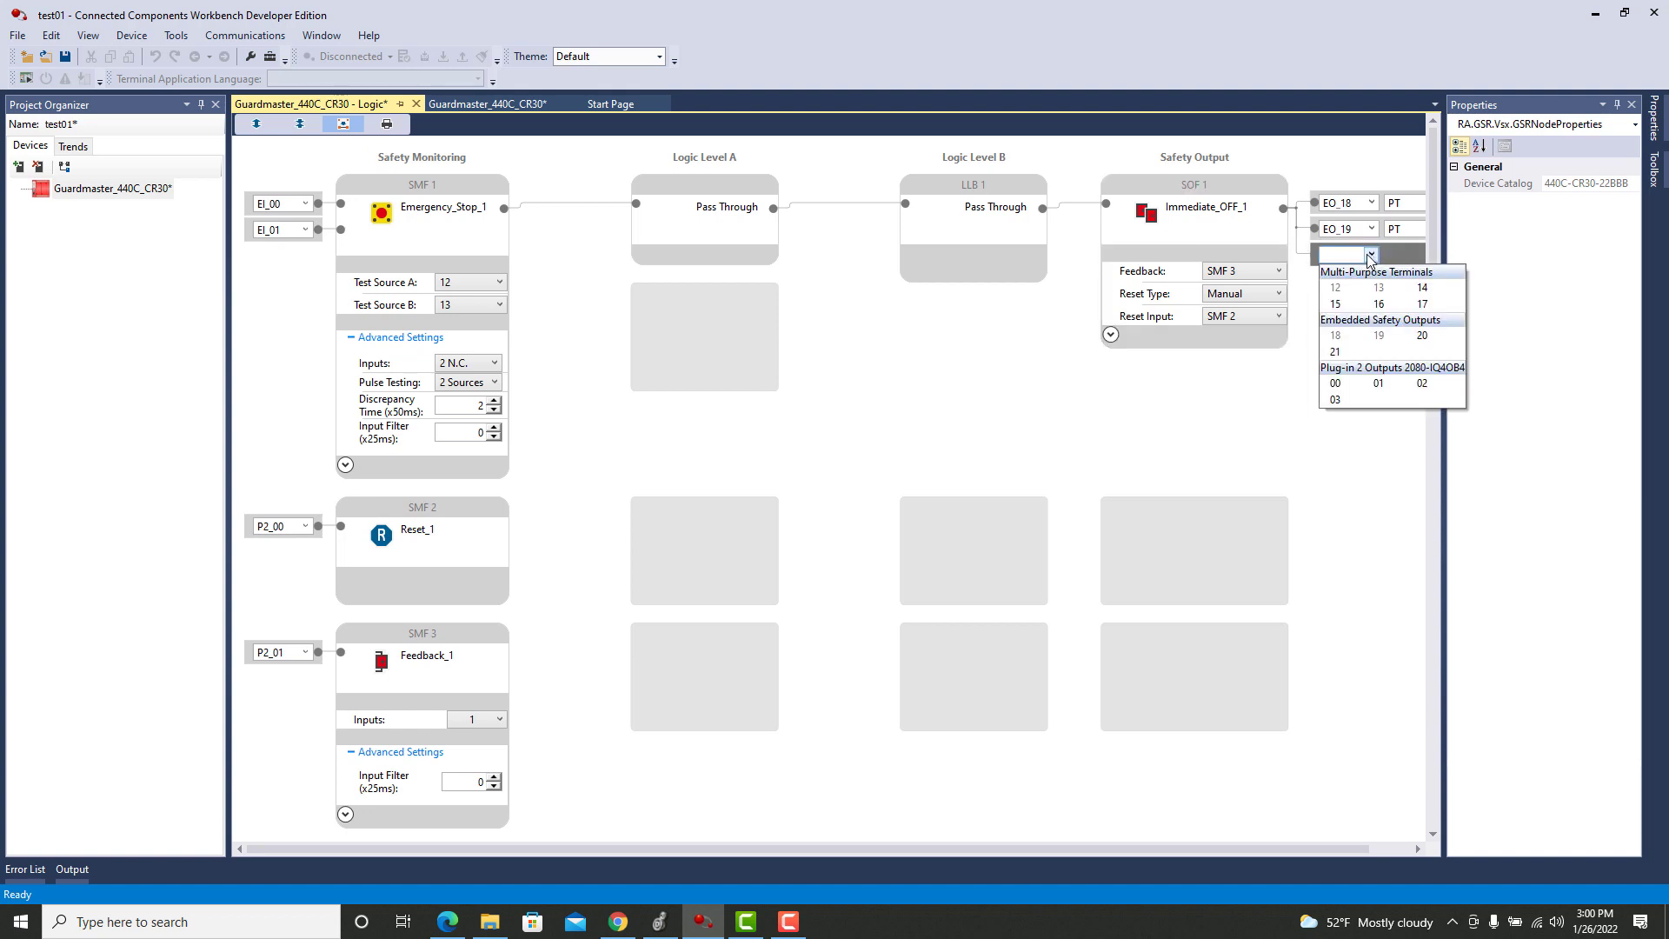
{"action": "left_click", "coordinate": [1316, 405]}
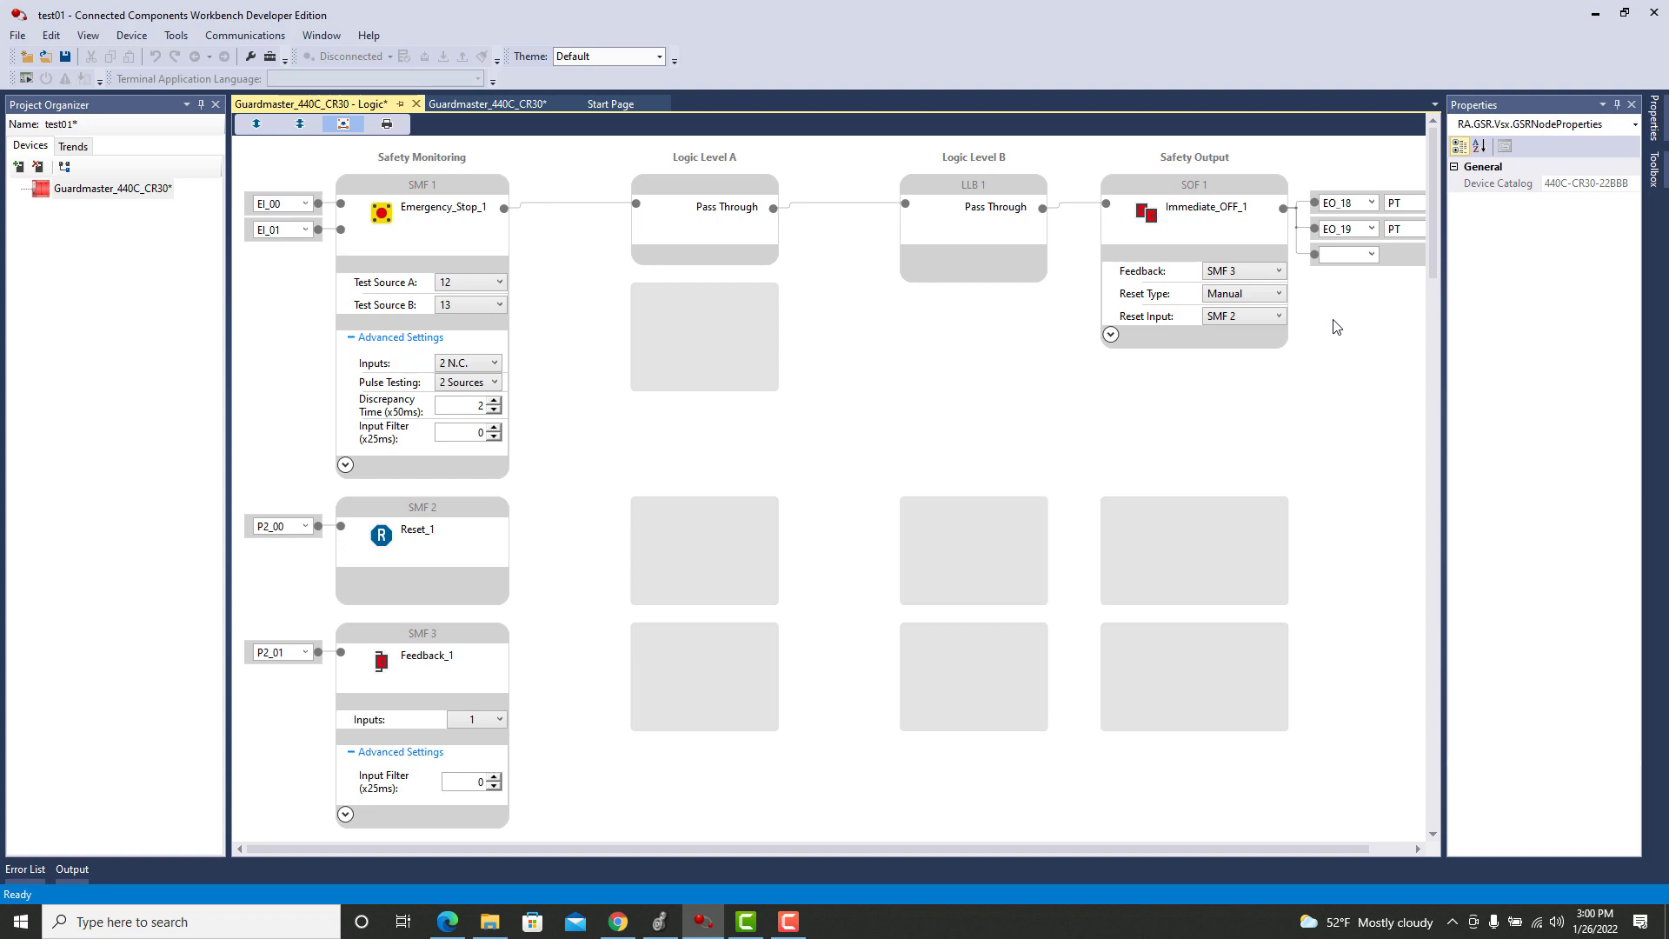
{"action": "left_click", "coordinate": [1372, 205]}
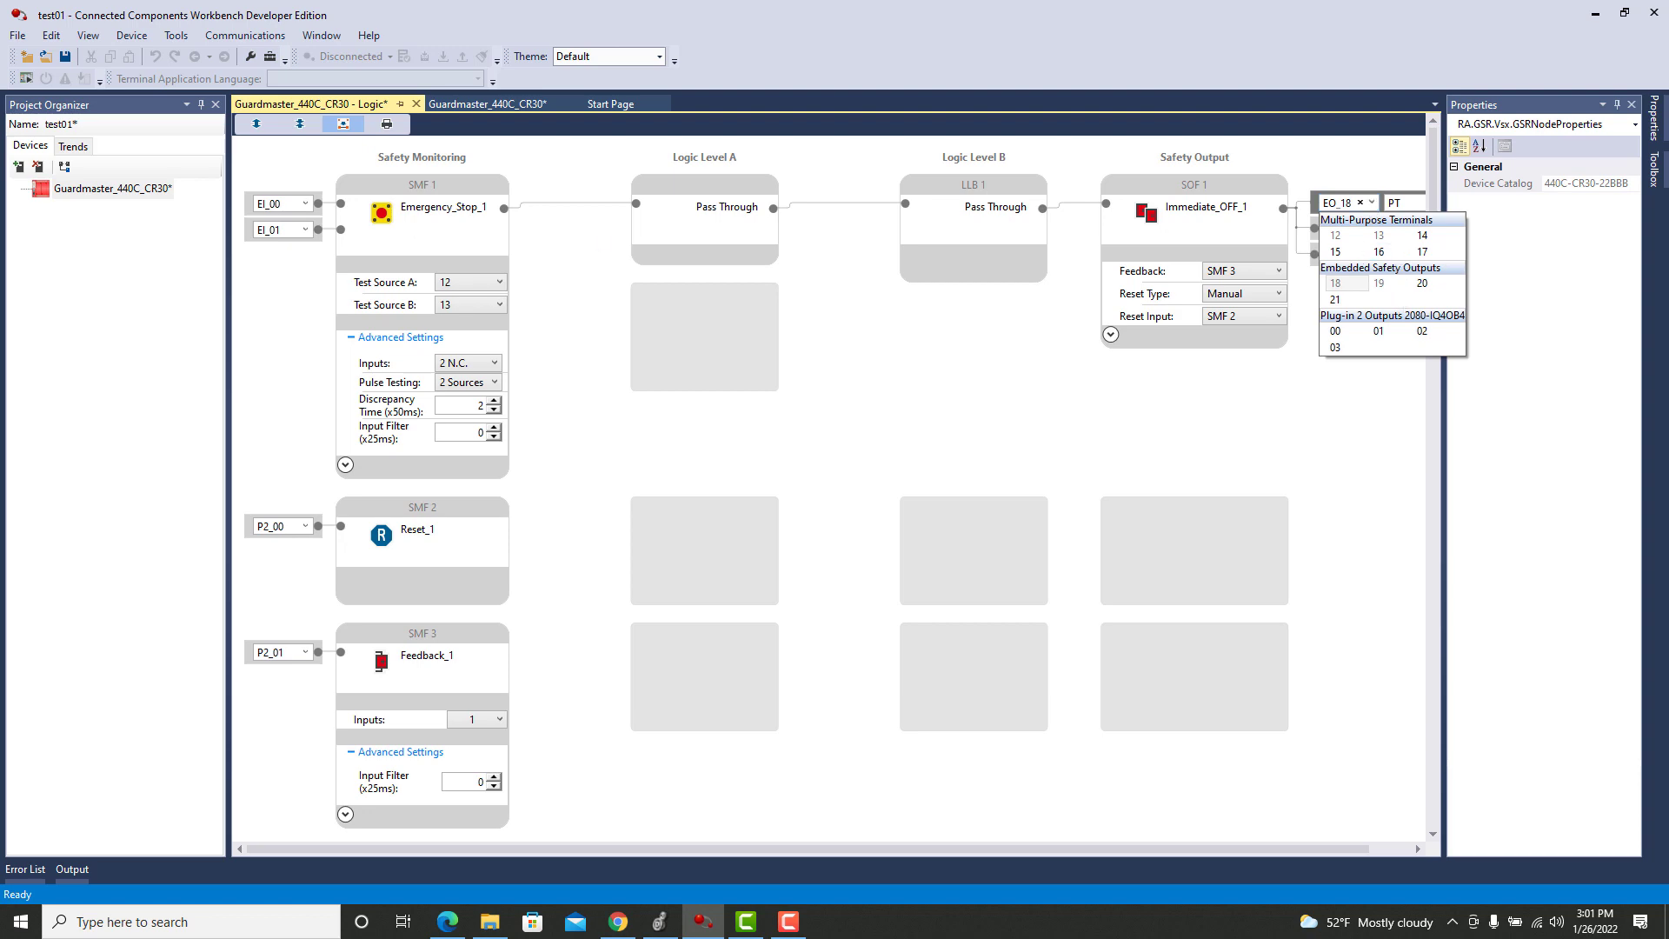
{"action": "left_click_drag", "start_coordinate": [0, 9], "coordinate": [619, 90]}
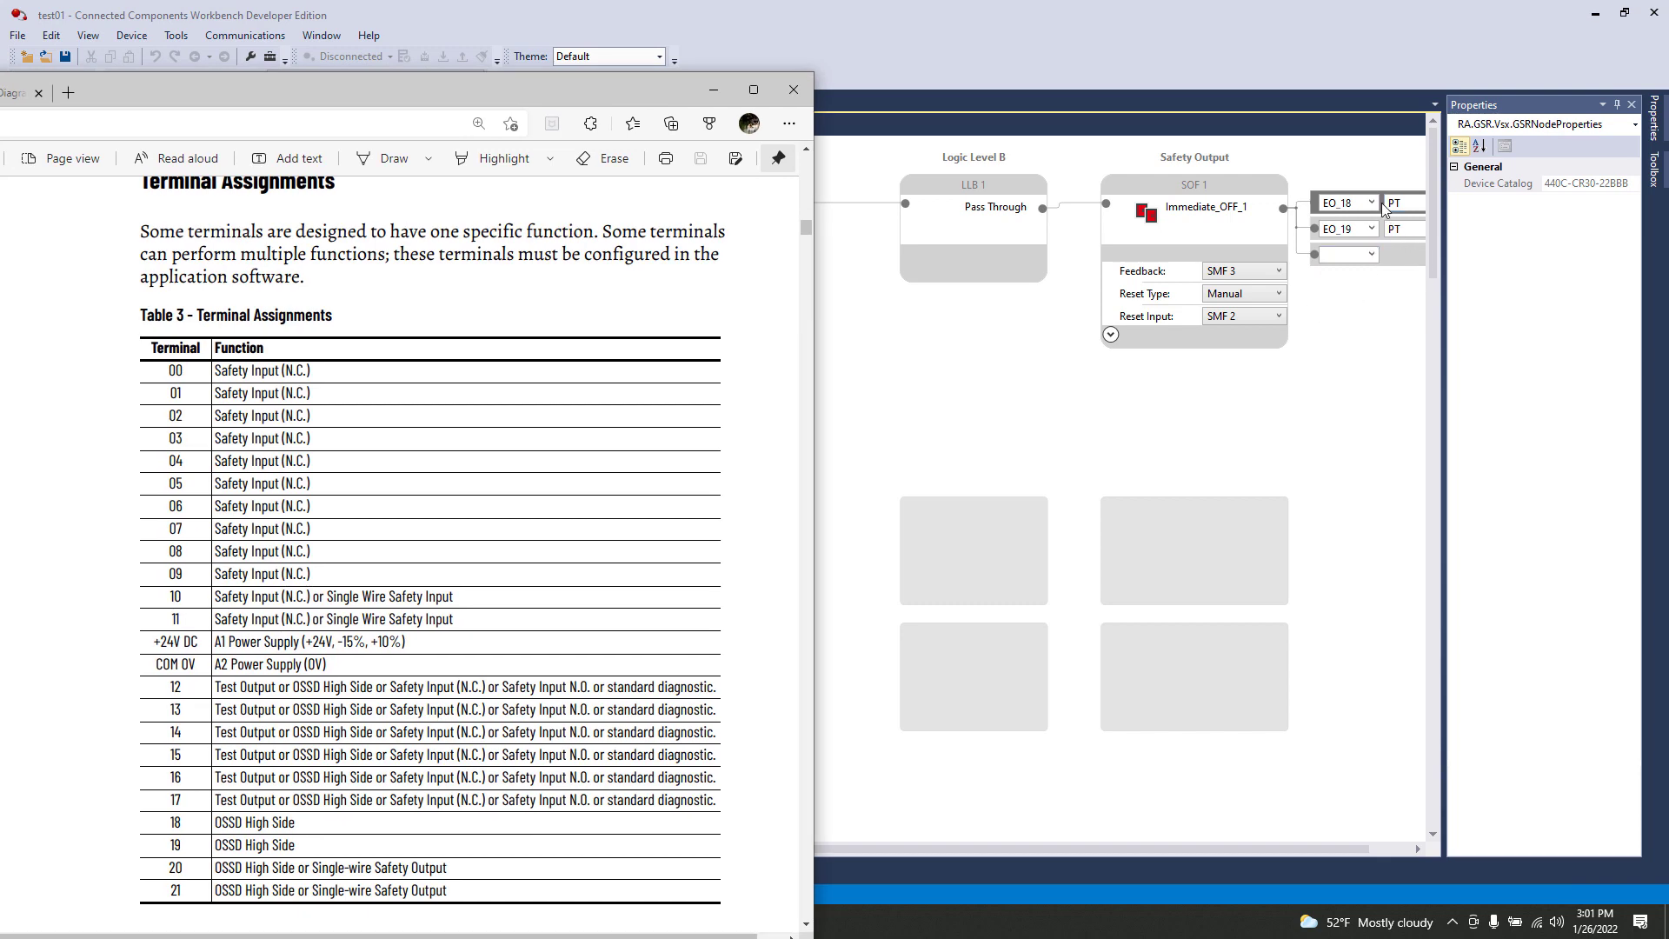
{"action": "left_click", "coordinate": [1356, 205]}
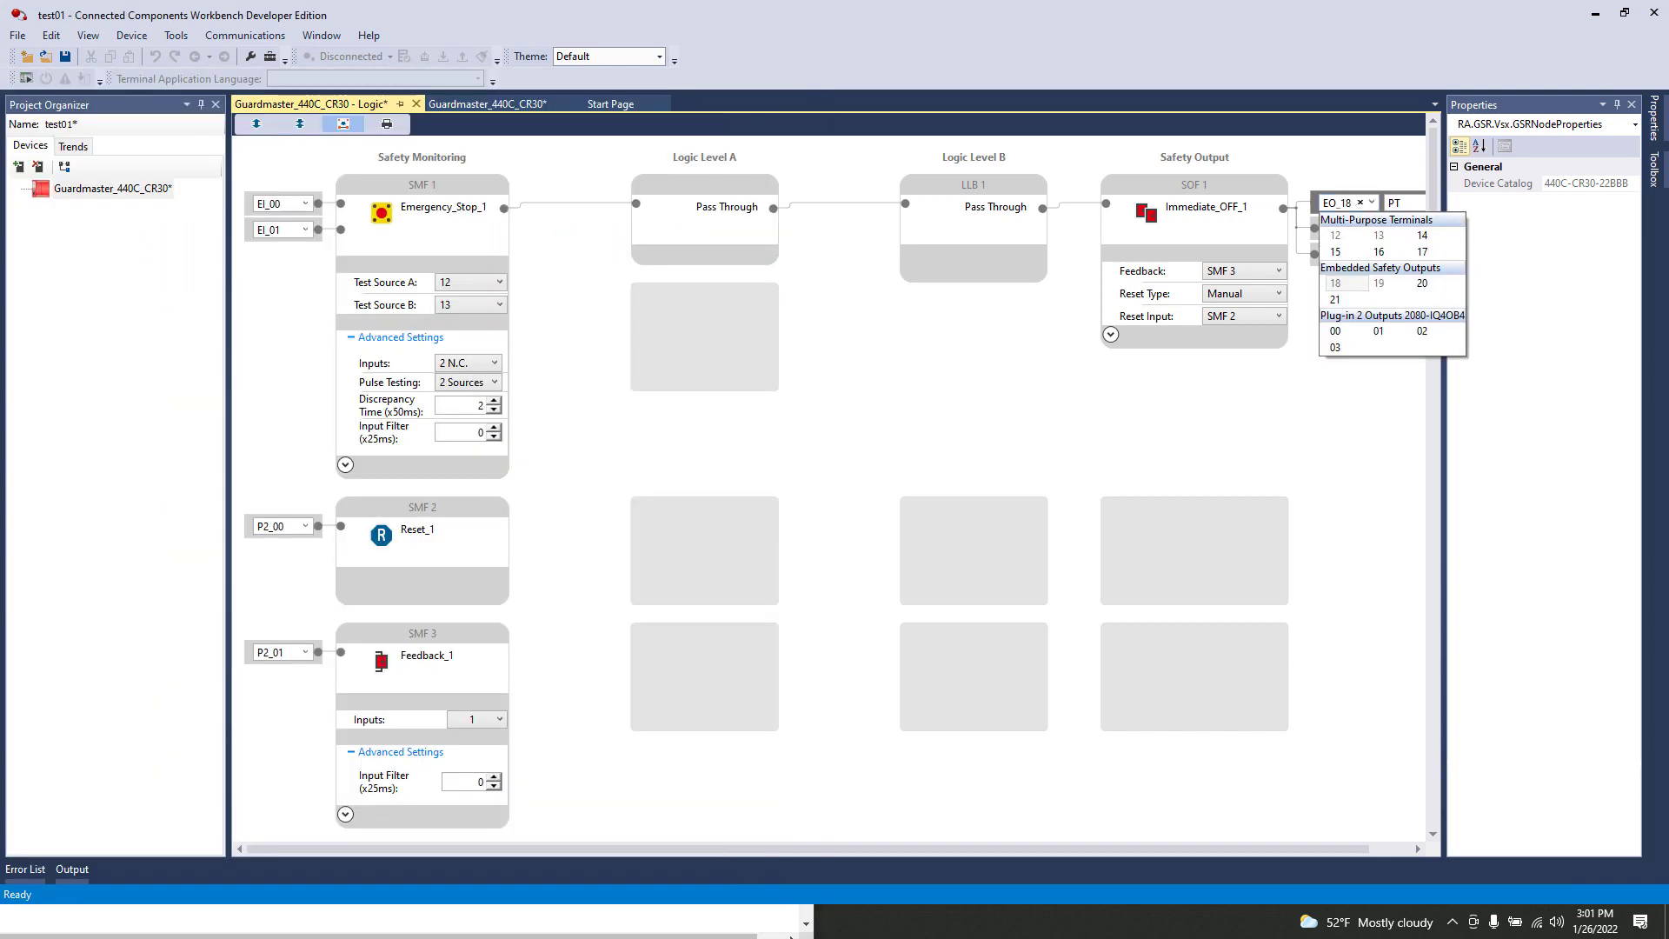
{"action": "key", "text": "alt+Tab"}
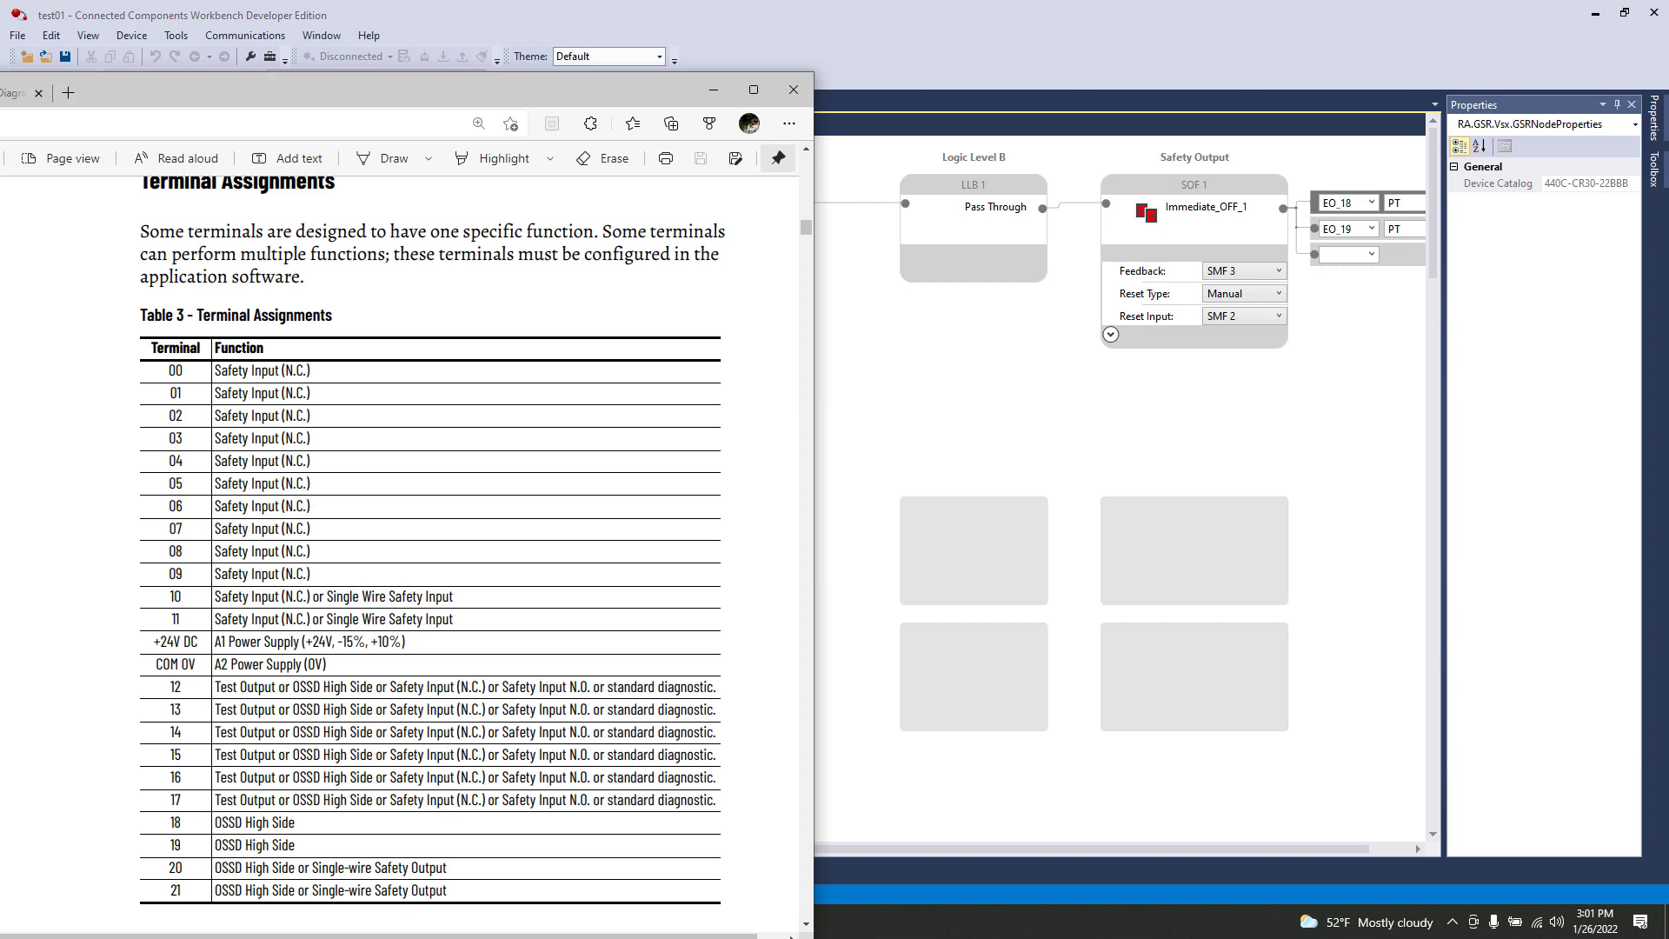